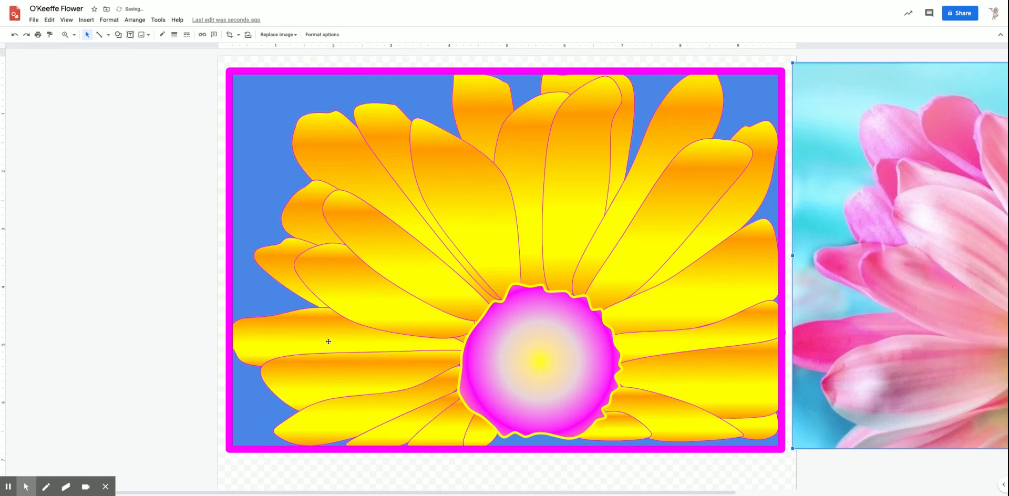
# - Switch to Google Drive and create a new Google Drawings file
pyautogui.hotkey('ctrl', 'shift', 'Tab')
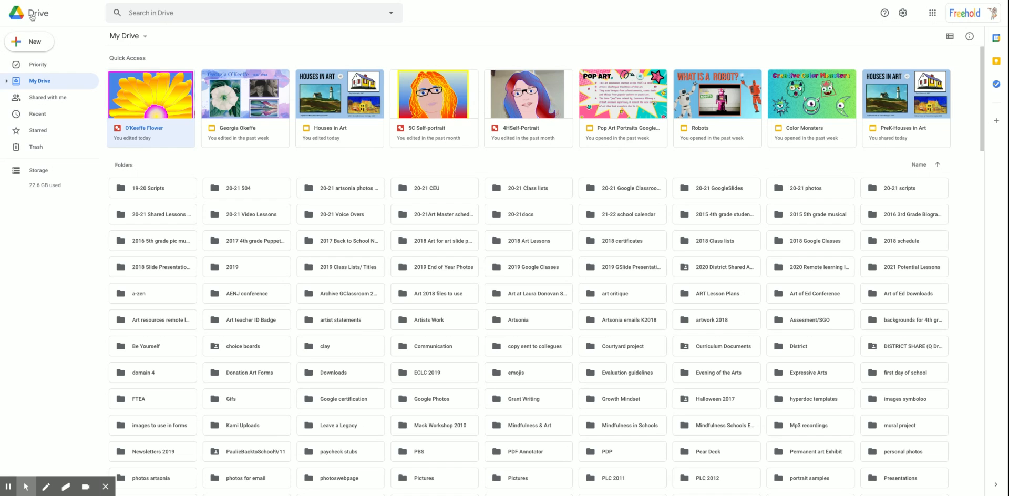
pyautogui.click(36, 45)
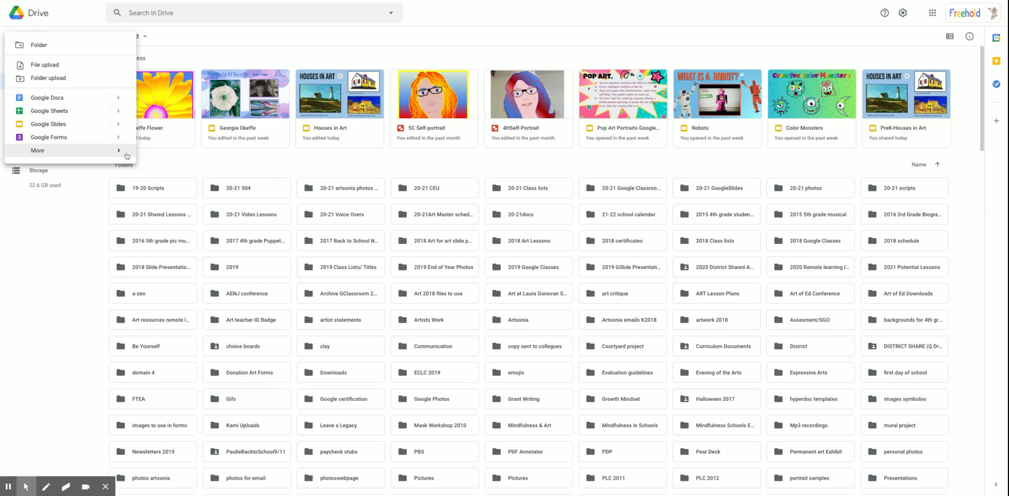
pyautogui.moveTo(116, 155)
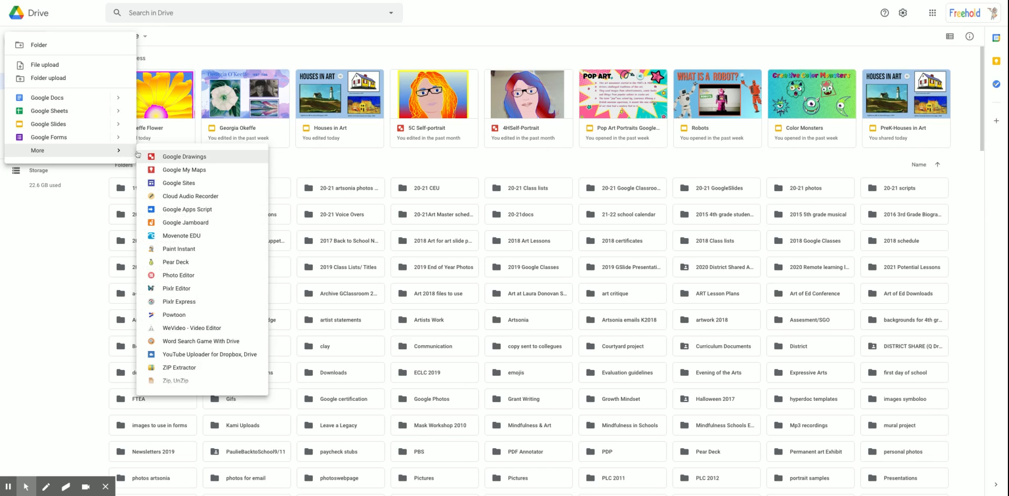
pyautogui.click(164, 157)
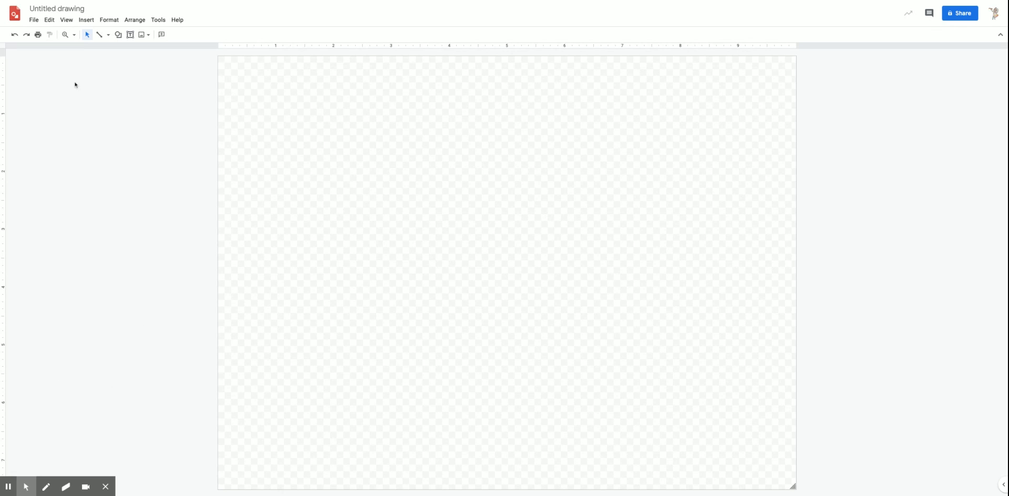
# - Rename the untitled drawing as Flower and star it
pyautogui.click(51, 7)
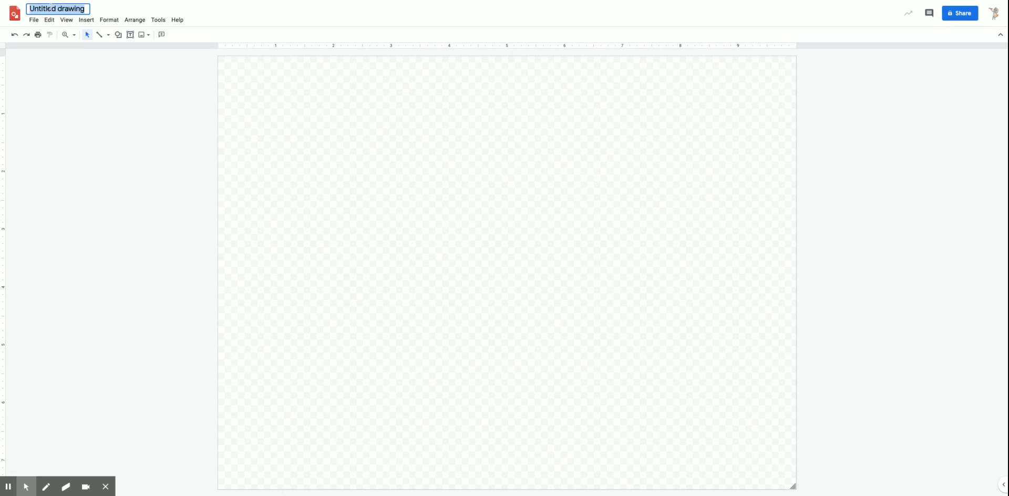
pyautogui.write('Flower')
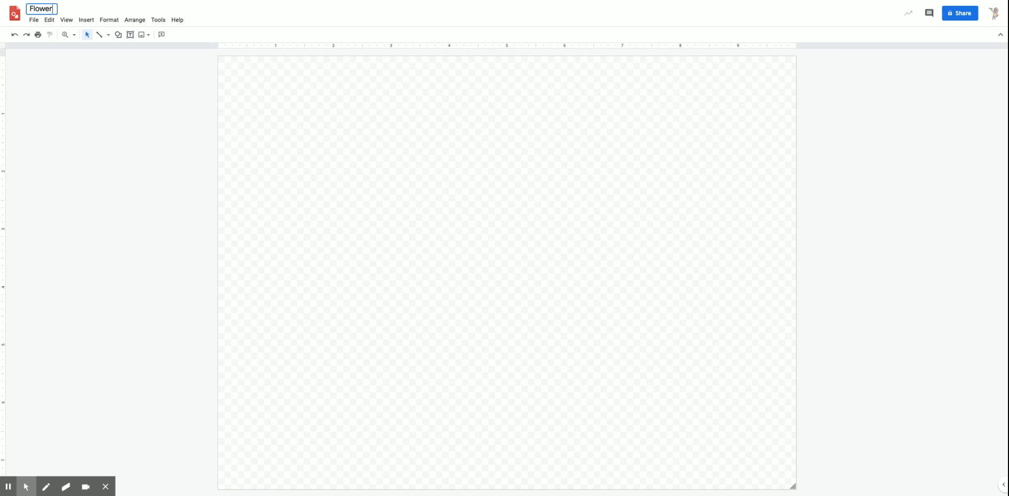
pyautogui.click(66, 63)
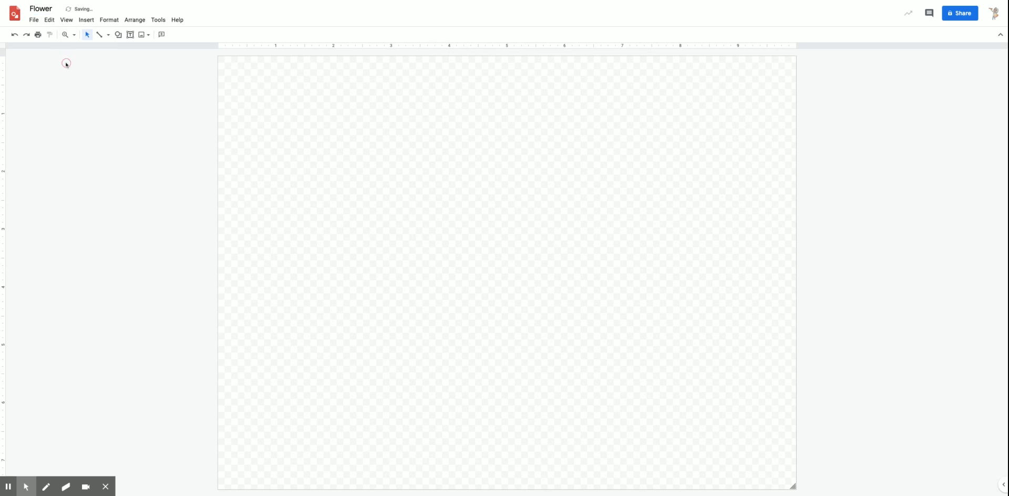
pyautogui.click(54, 9)
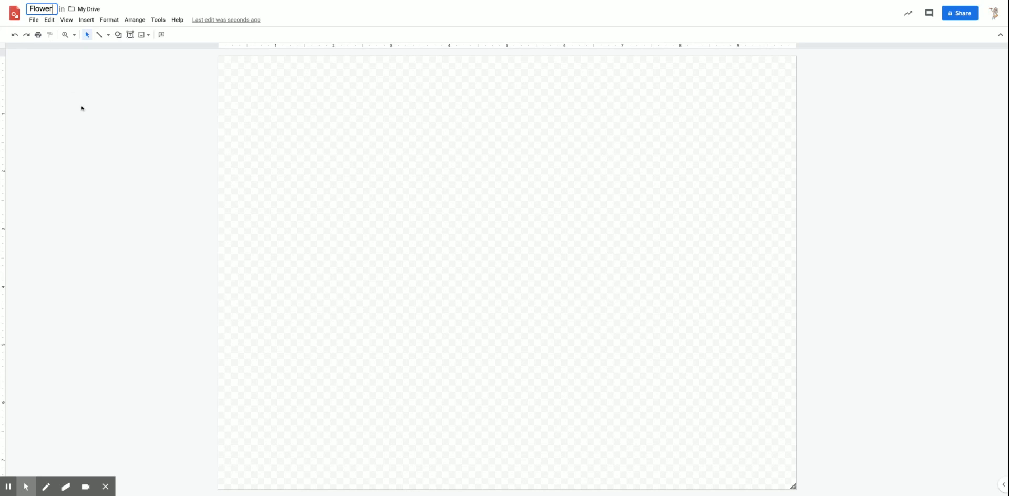
pyautogui.click(78, 147)
pyautogui.click(76, 9)
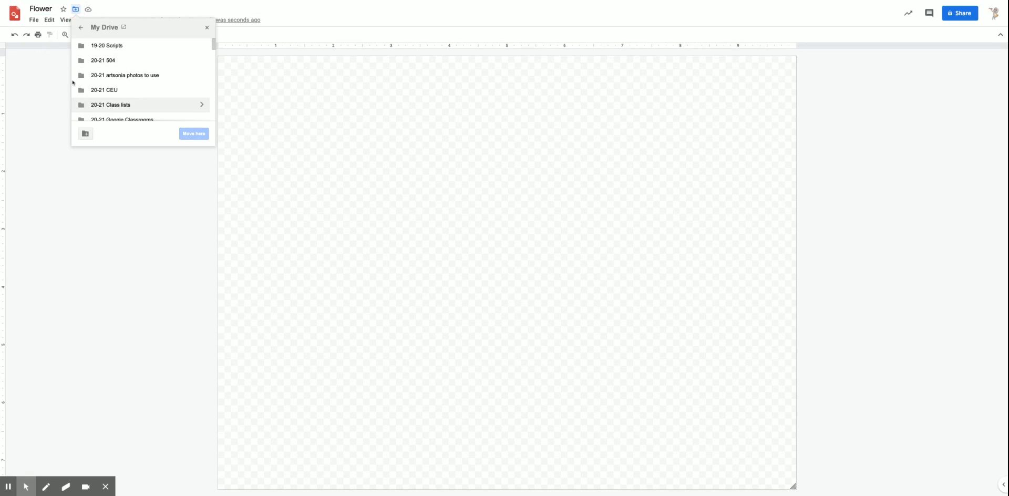
pyautogui.click(63, 10)
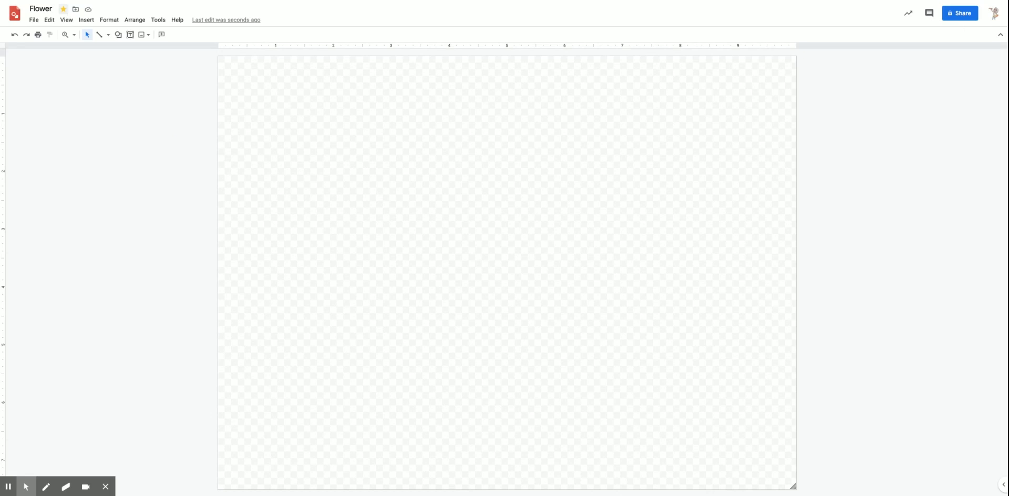
# - Search the web for images of "flower" to insert into the drawing
pyautogui.click(86, 19)
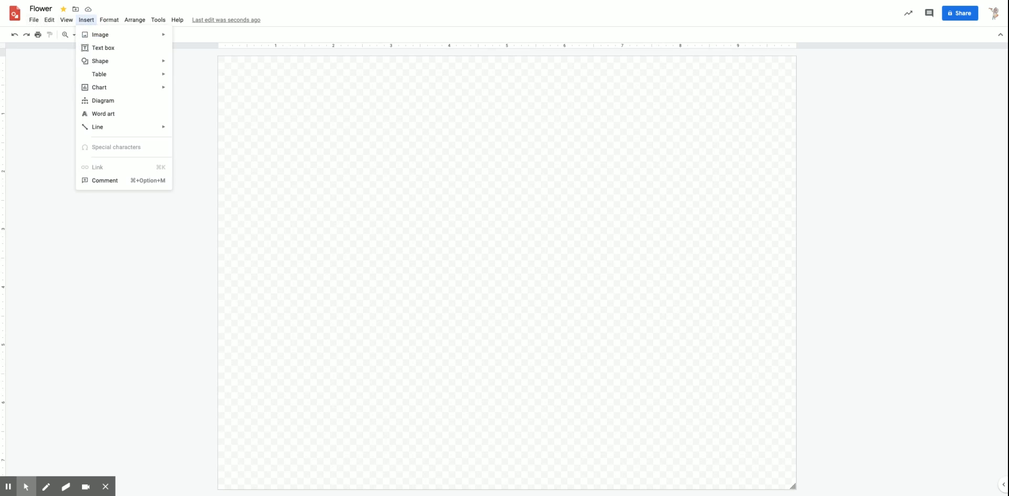
pyautogui.moveTo(92, 36)
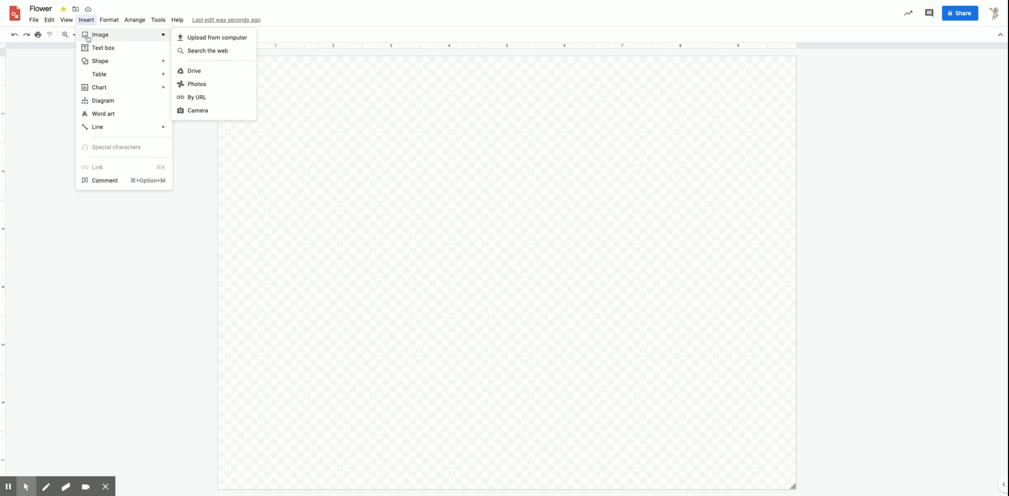
pyautogui.click(188, 51)
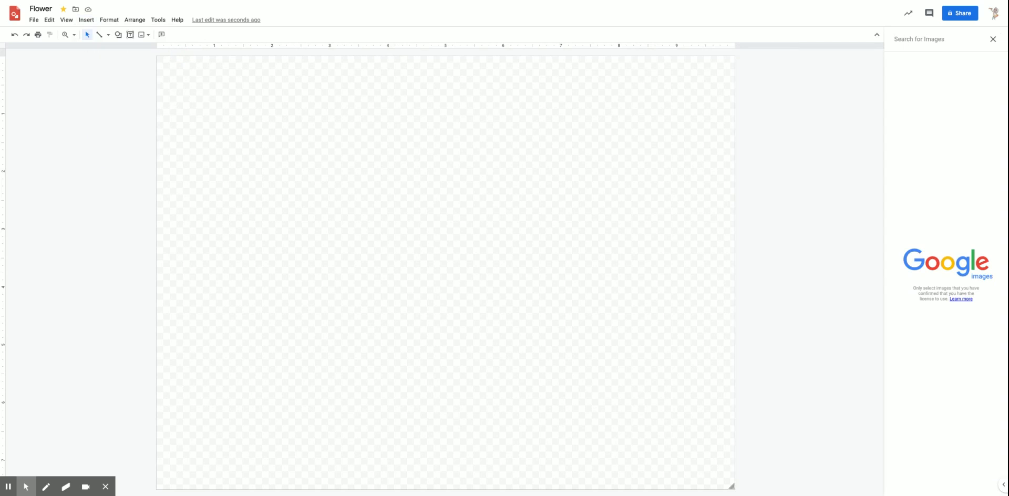
pyautogui.write('flower')
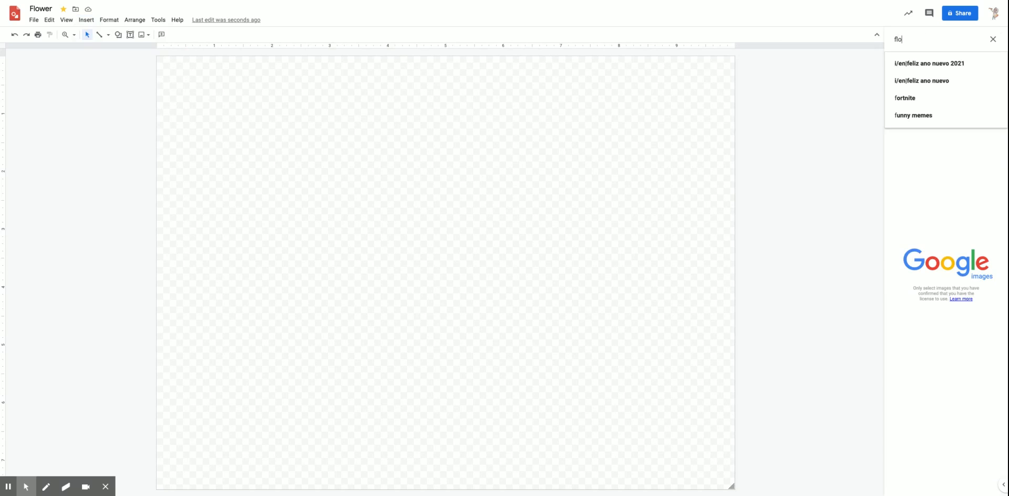
pyautogui.press('Return')
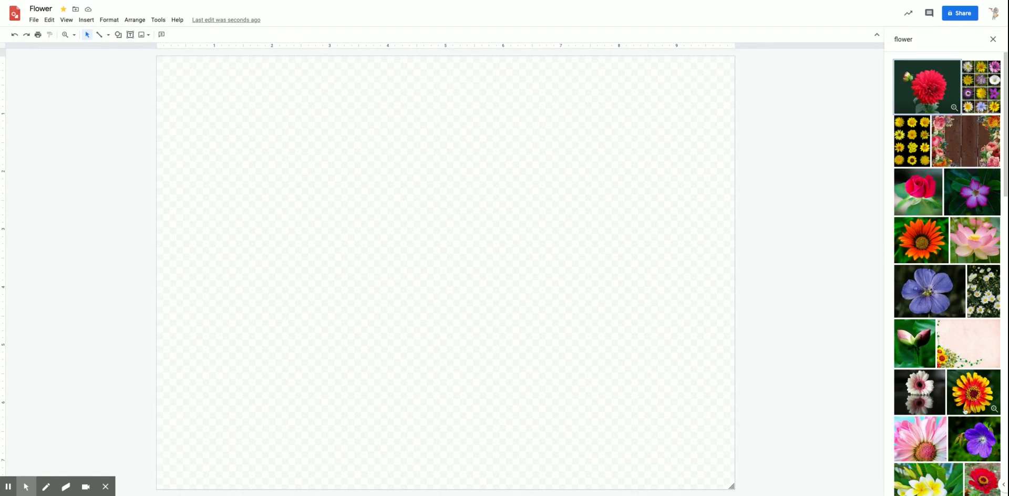
# - Insert the photo of the single five-petalled blue-violet flower from the image results
pyautogui.scroll(-2, 921, 444)
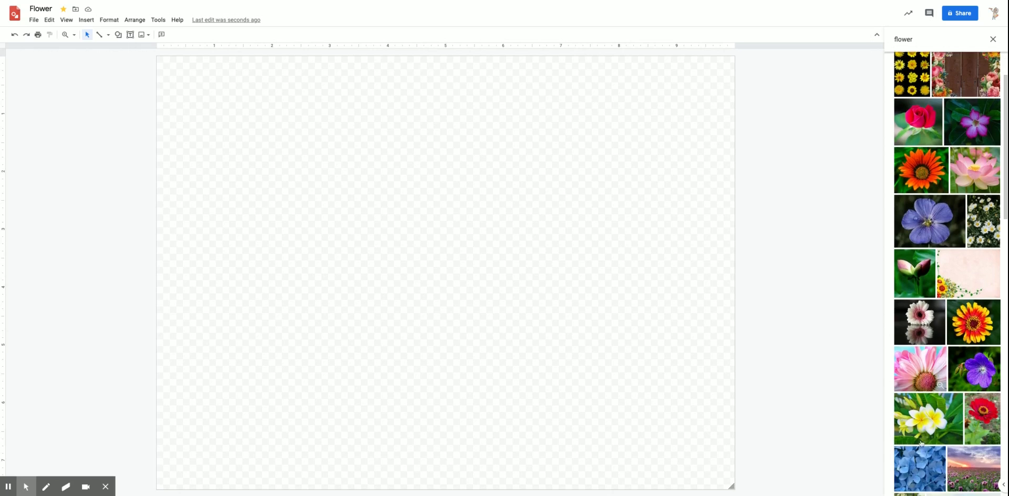
pyautogui.scroll(1, 923, 439)
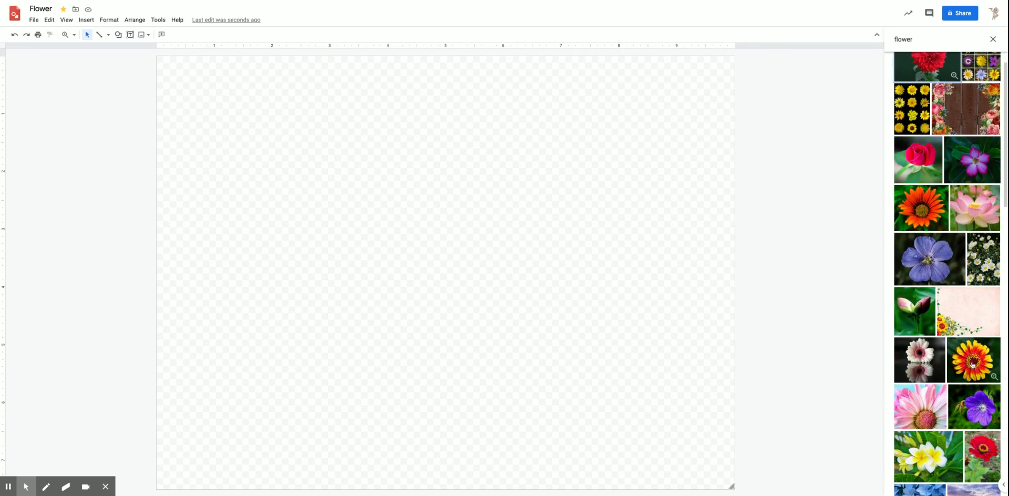
pyautogui.click(930, 250)
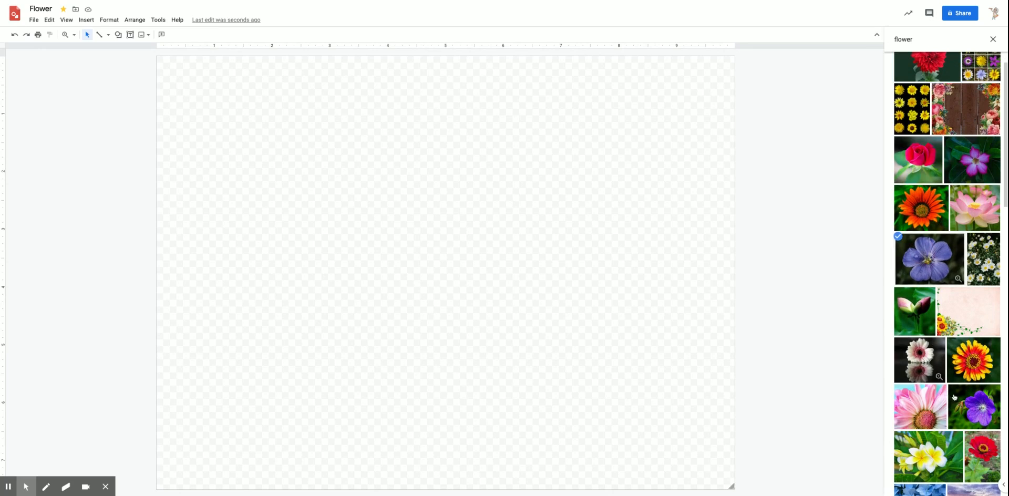
pyautogui.click(984, 488)
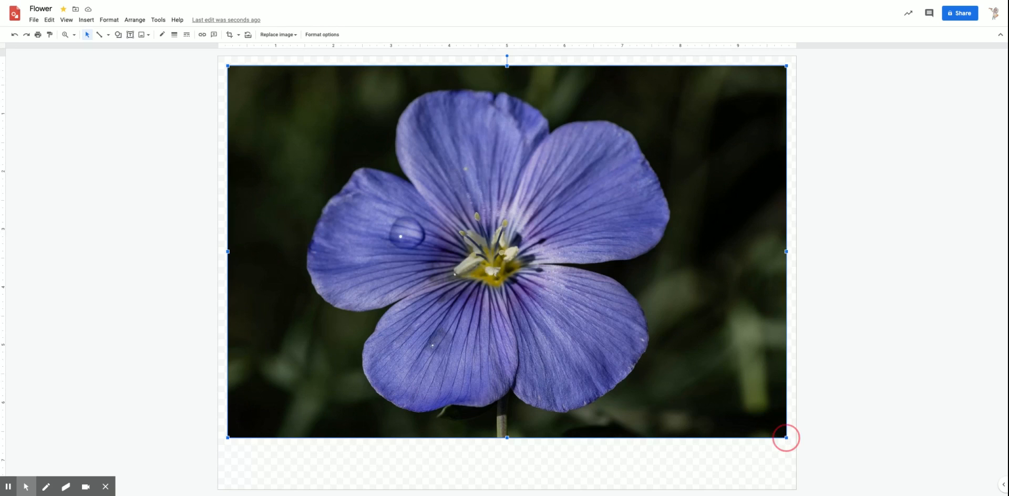
# - Try scaling the flower photo proportionally and stretching only its width, and undo the stretch
pyautogui.moveTo(786, 438); pyautogui.dragTo(535, 270)
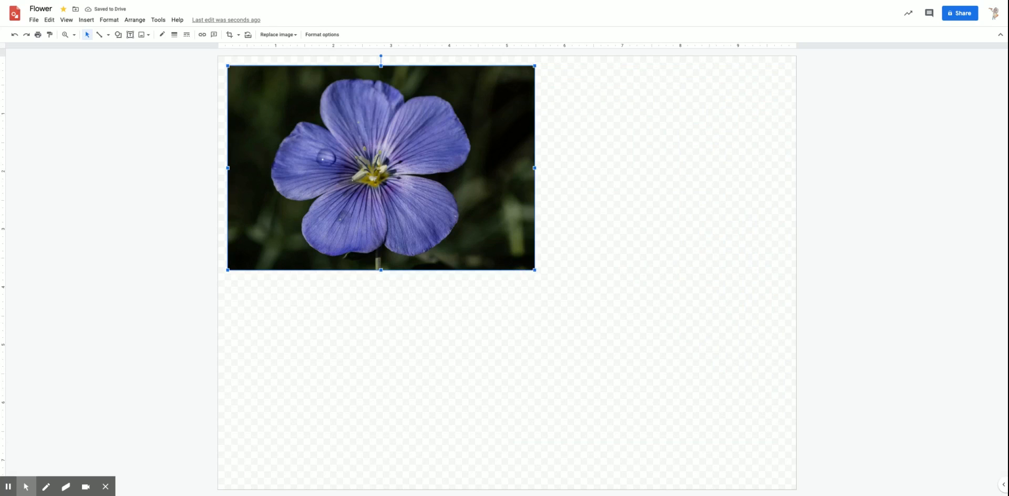
pyautogui.moveTo(534, 270); pyautogui.dragTo(592, 375)
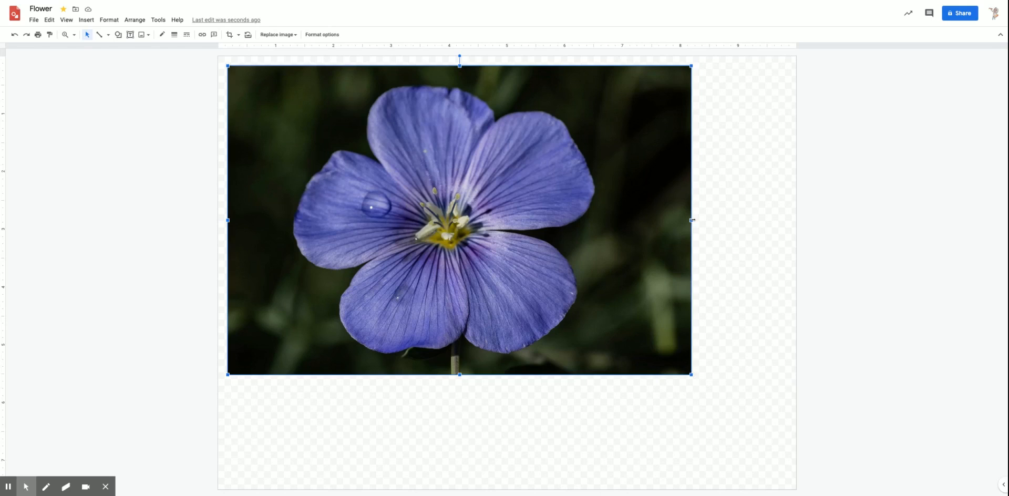
pyautogui.moveTo(691, 220); pyautogui.dragTo(791, 221)
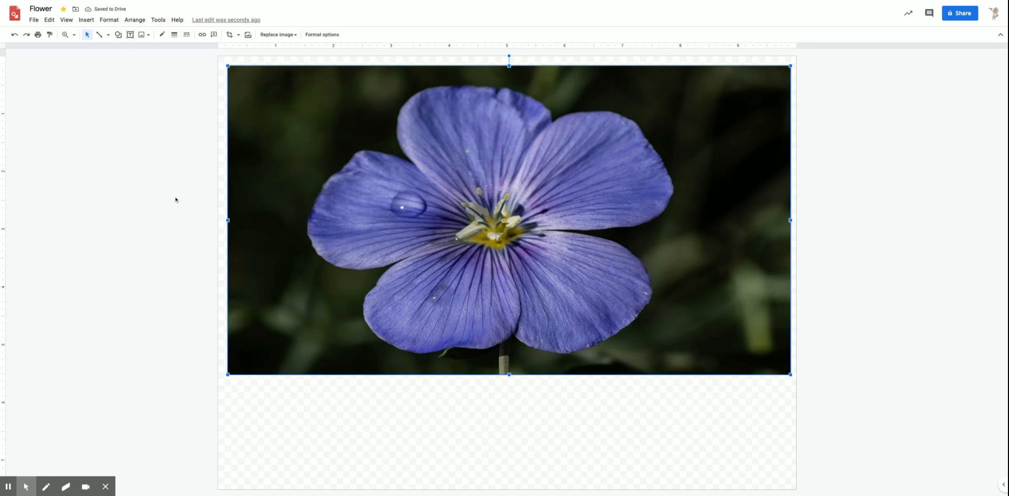
pyautogui.click(13, 36)
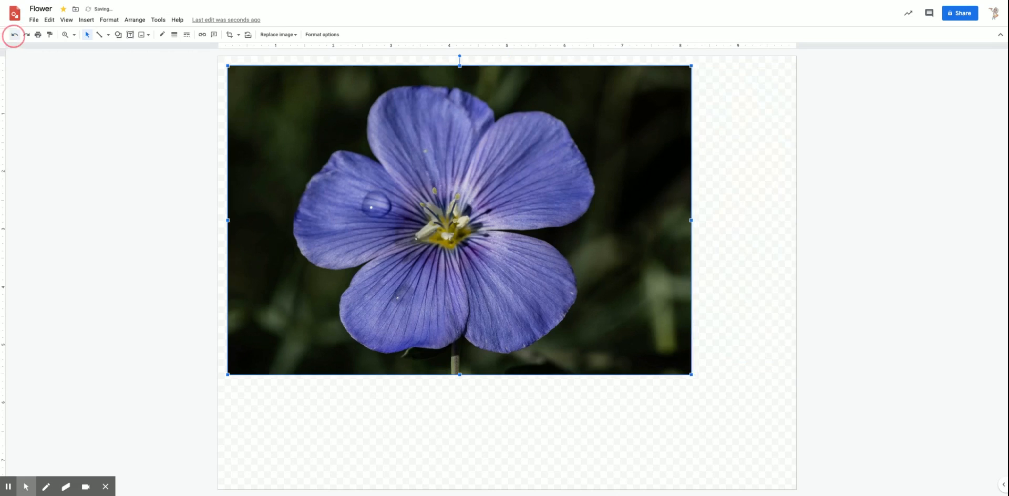
pyautogui.click(51, 21)
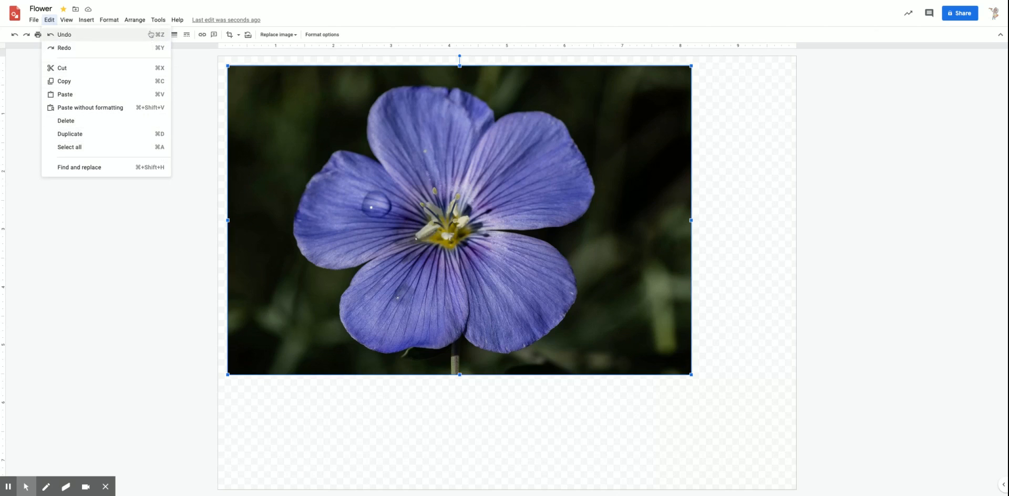
pyautogui.click(23, 100)
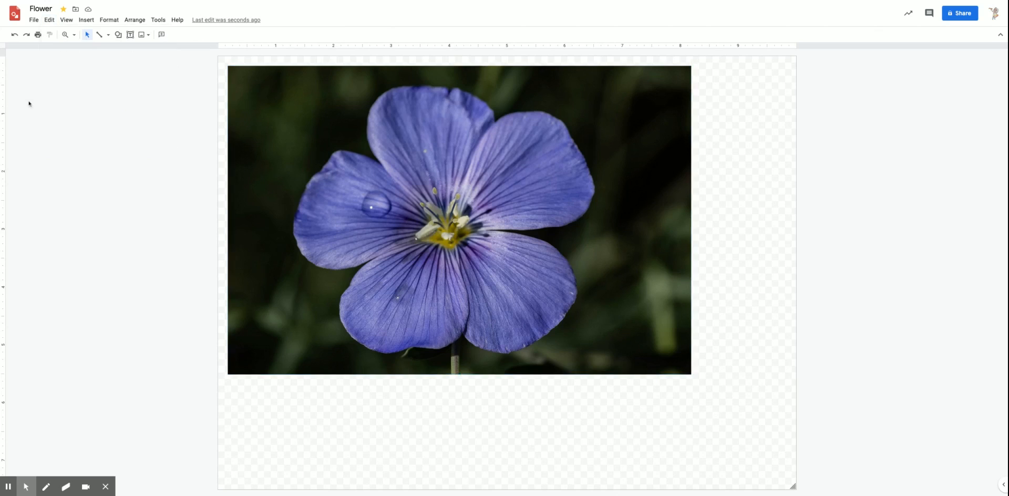
# - Enlarge the flower photo proportionally to nearly the full canvas width and position it around the middle of the canvas
pyautogui.click(651, 332)
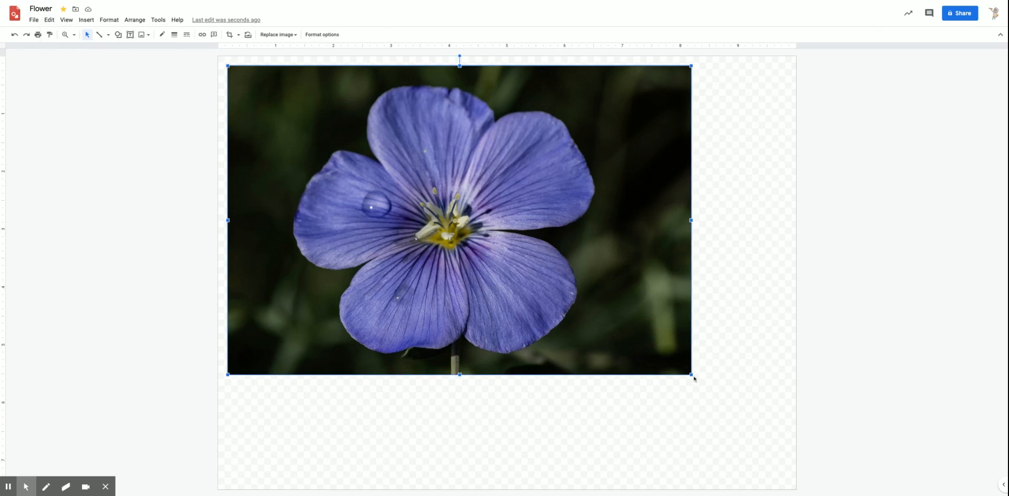
pyautogui.moveTo(692, 375); pyautogui.dragTo(713, 442)
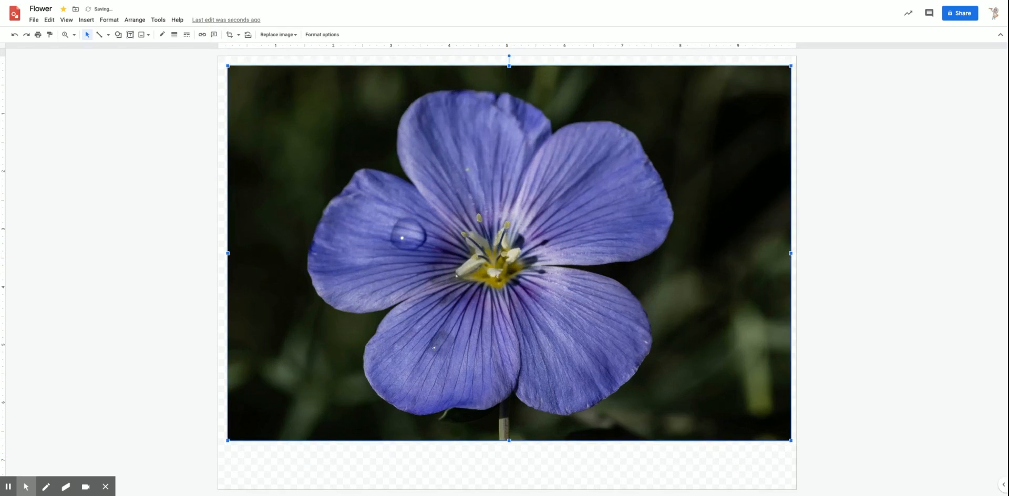
pyautogui.moveTo(514, 187); pyautogui.dragTo(512, 212)
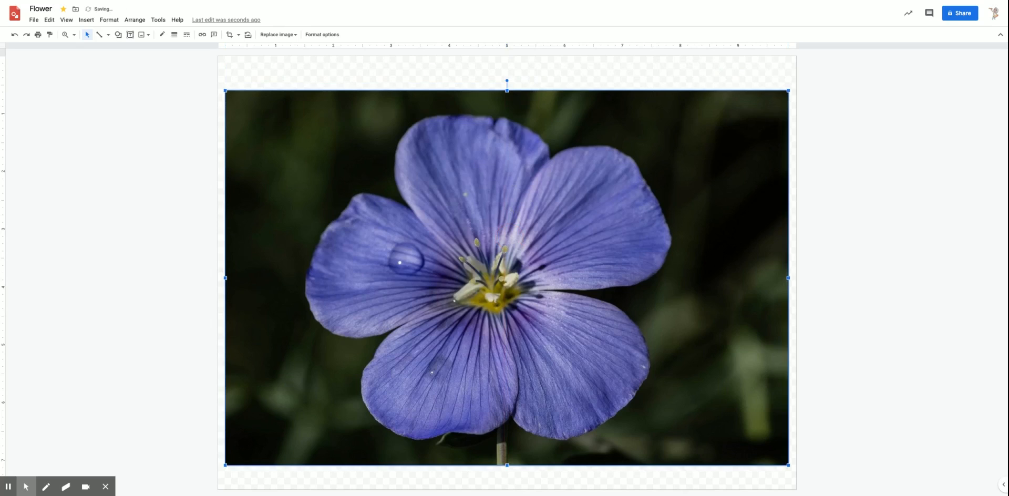
pyautogui.moveTo(332, 221); pyautogui.dragTo(337, 212)
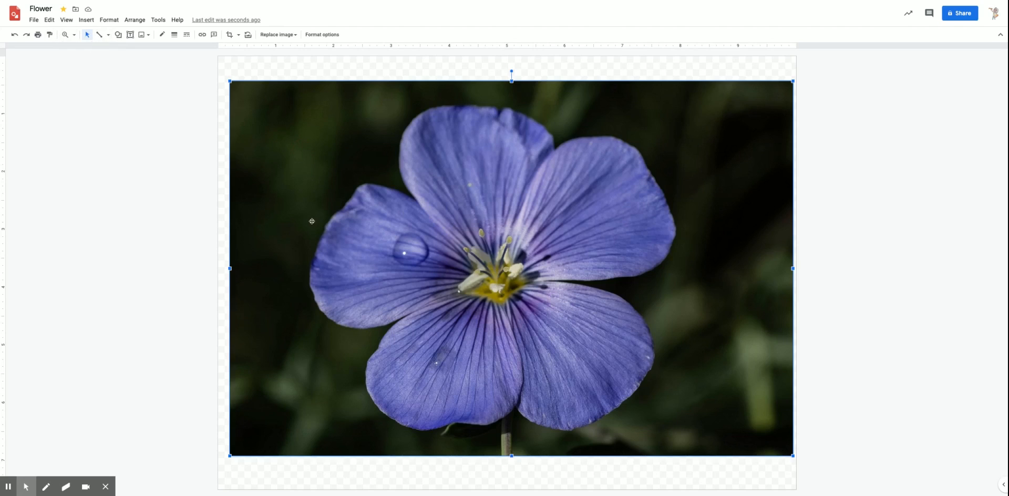
# - Trace the flower's yellow center as a closed shape with the Curve tool
pyautogui.click(108, 35)
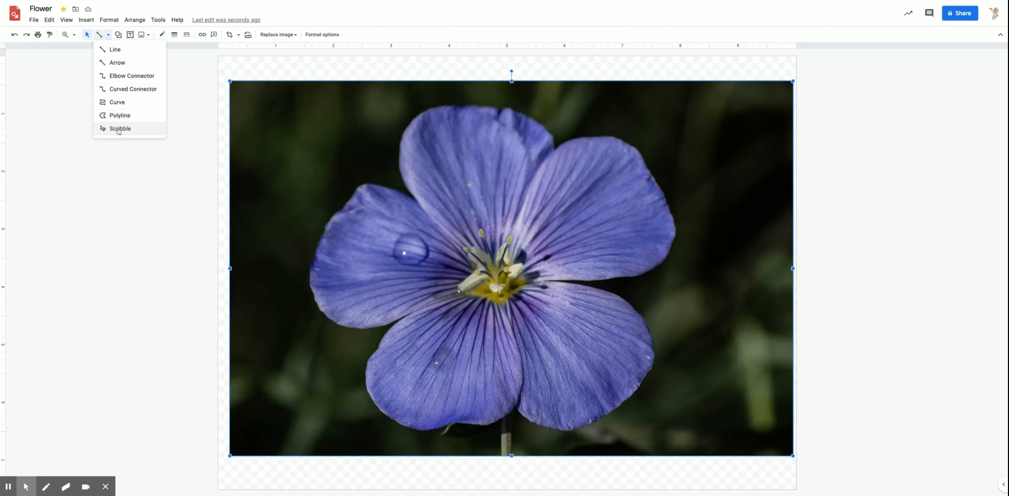
pyautogui.click(117, 102)
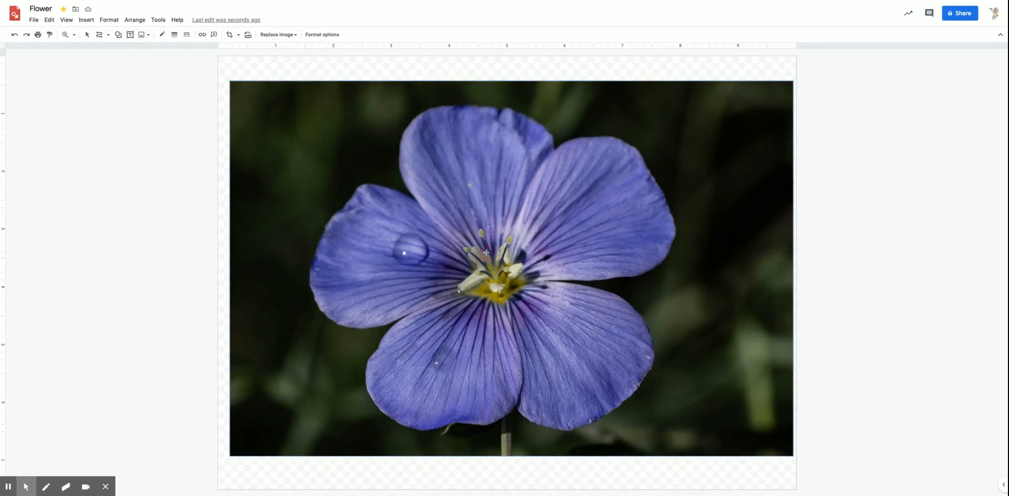
pyautogui.click(470, 242)
pyautogui.click(470, 264)
pyautogui.click(504, 306)
pyautogui.doubleClick(485, 253)
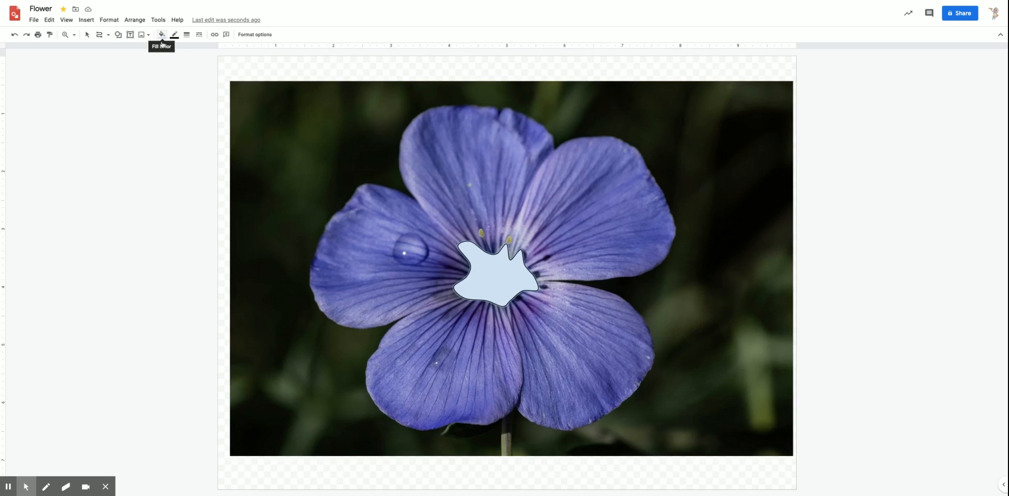
# - Edit the points of the traced center shape, moving a point on its left edge slightly outward
pyautogui.click(88, 35)
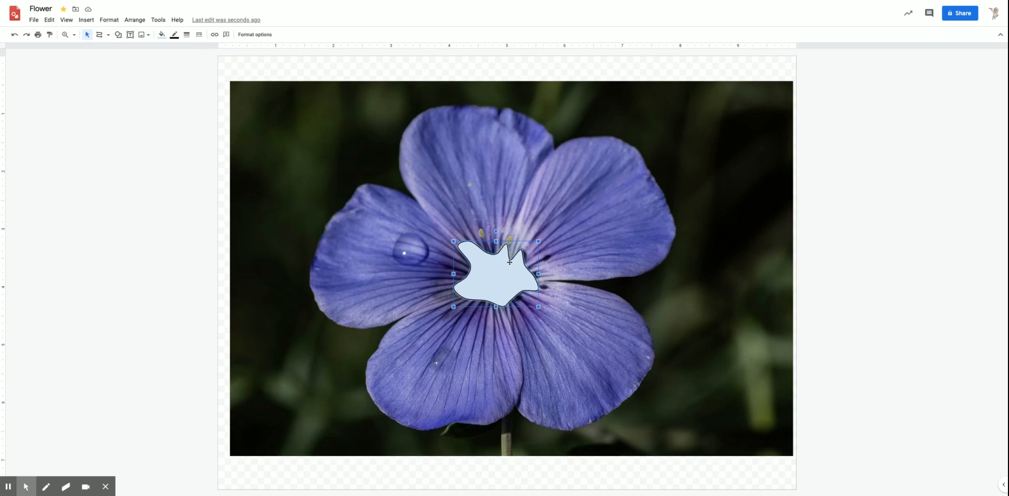
pyautogui.doubleClick(496, 271)
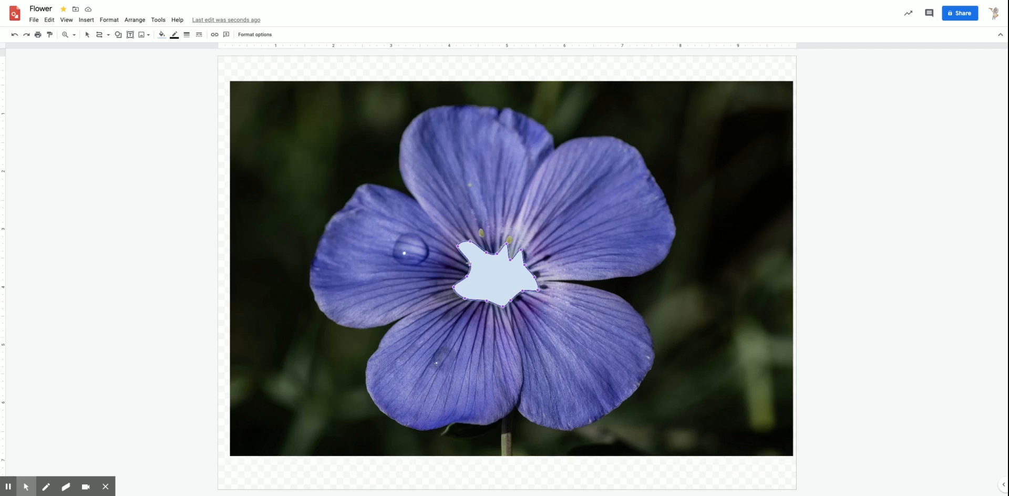
pyautogui.moveTo(471, 264)
pyautogui.mouseDown()
pyautogui.moveTo(482, 265)
pyautogui.moveTo(465, 264)
pyautogui.mouseUp()
pyautogui.click(486, 253)
# - Fill the traced center shape with solid yellow and replace that with the light red radial gradient
pyautogui.click(164, 37)
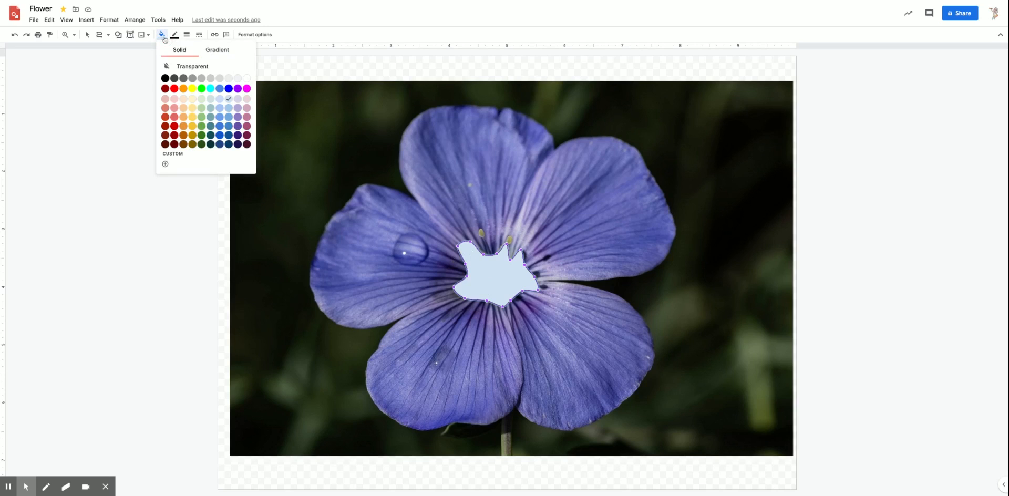
pyautogui.click(193, 90)
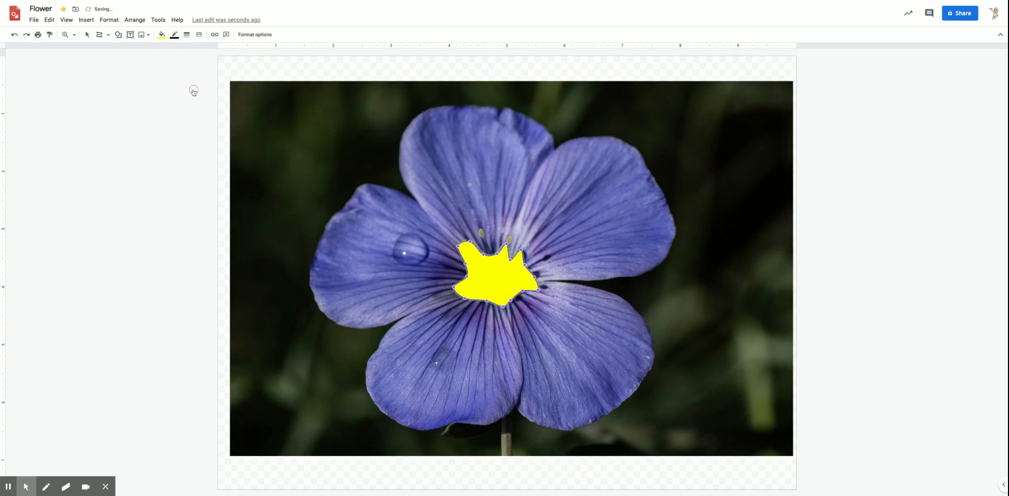
pyautogui.click(161, 35)
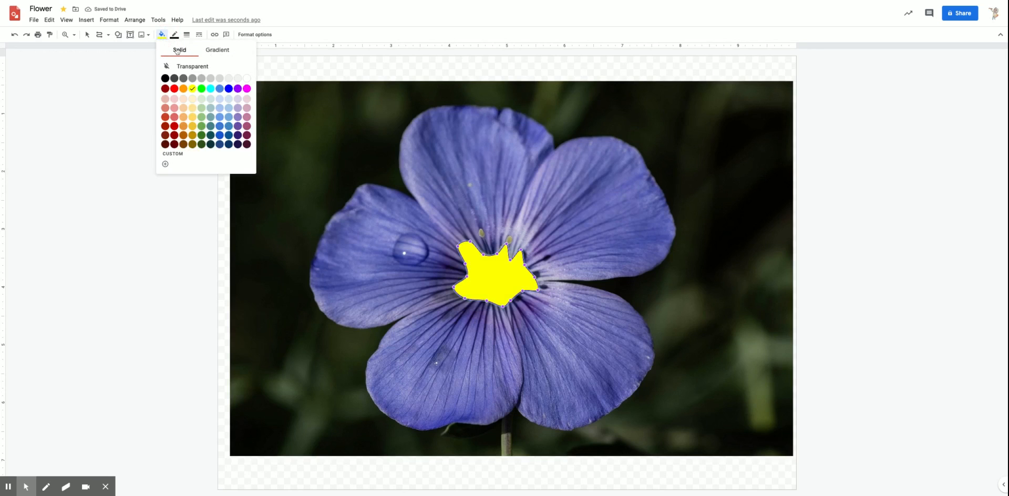
pyautogui.click(218, 51)
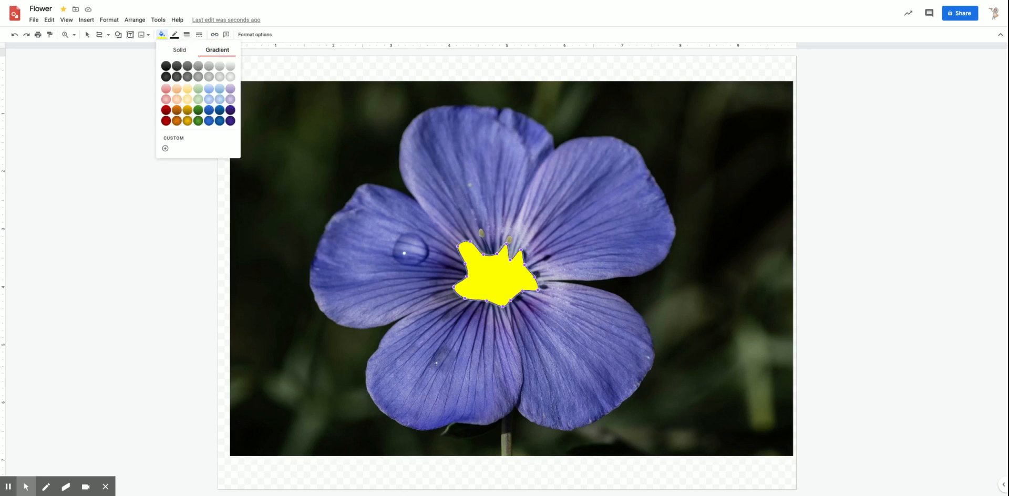
pyautogui.click(167, 99)
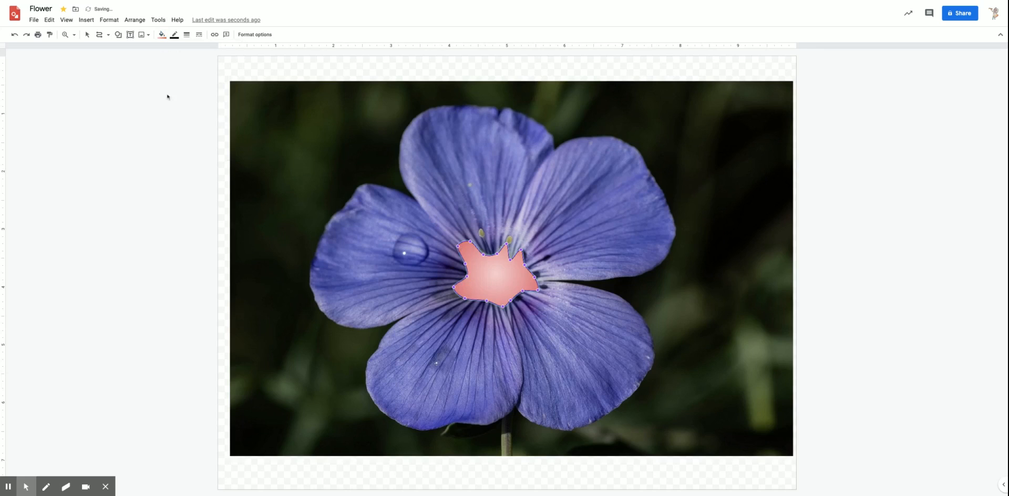
# - Start a custom gradient for the center shape and add a light red stop and an orange stop
pyautogui.click(162, 35)
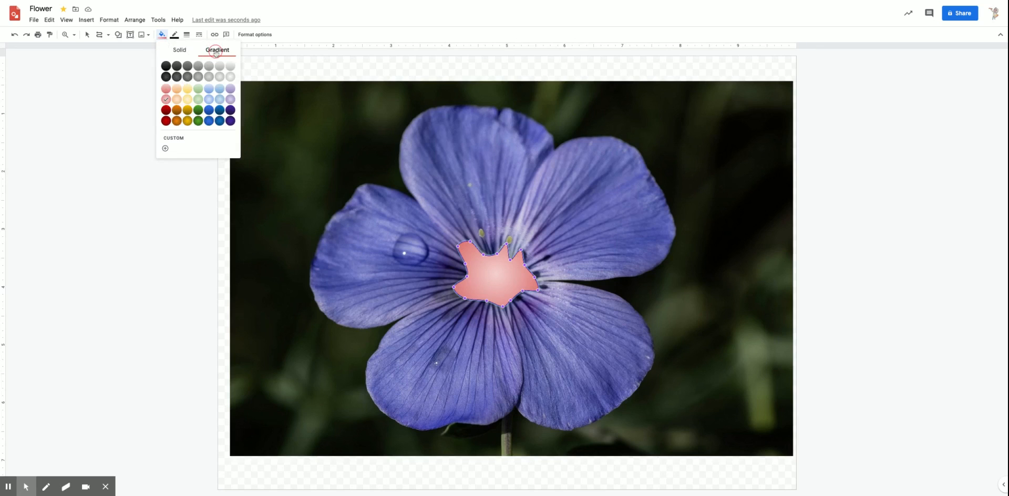
pyautogui.click(173, 139)
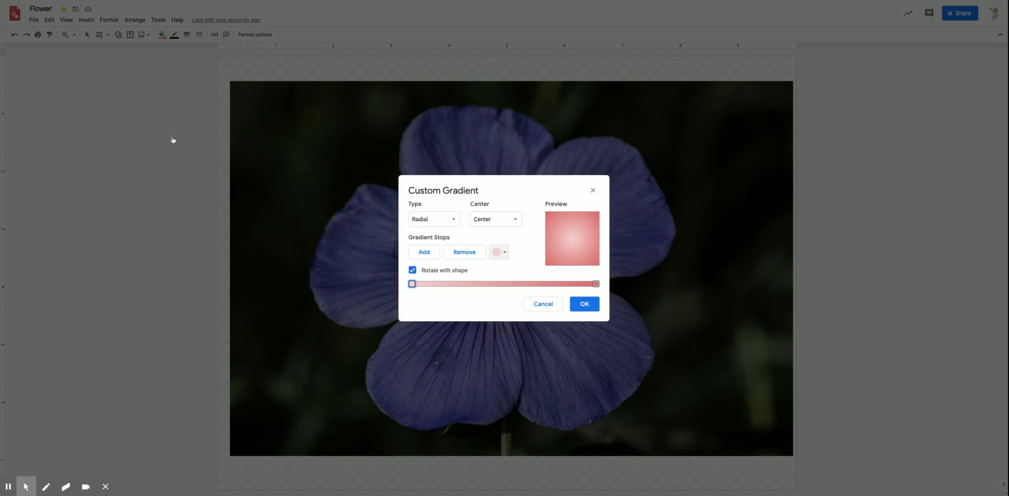
pyautogui.click(430, 254)
pyautogui.click(502, 253)
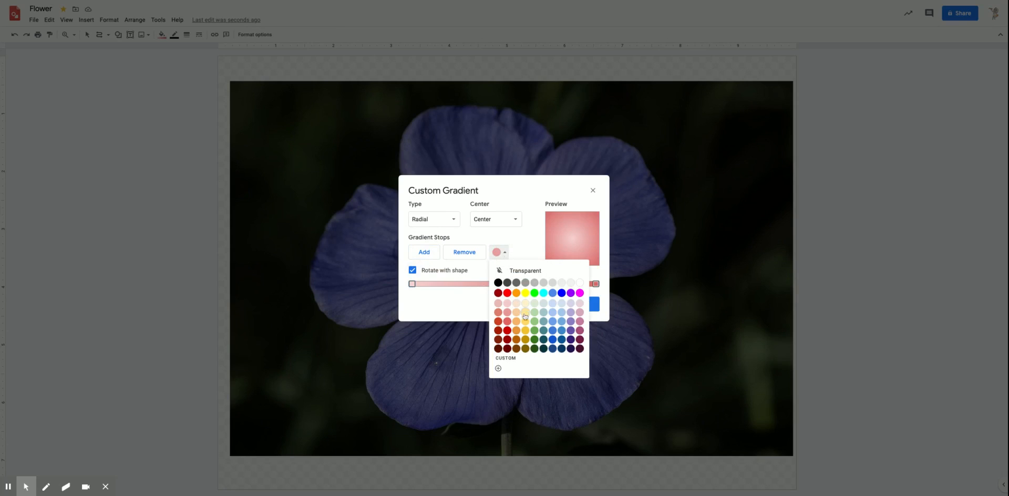
pyautogui.click(509, 321)
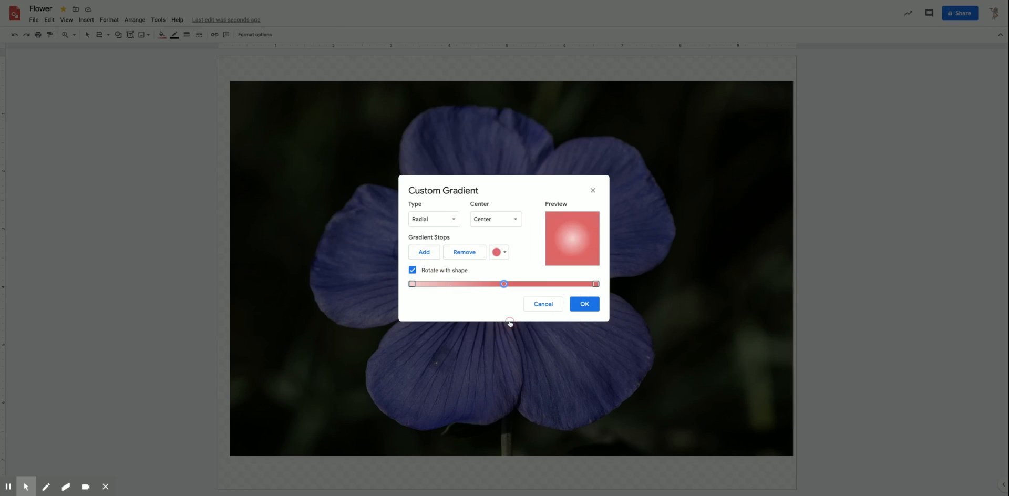
pyautogui.click(427, 256)
pyautogui.click(505, 253)
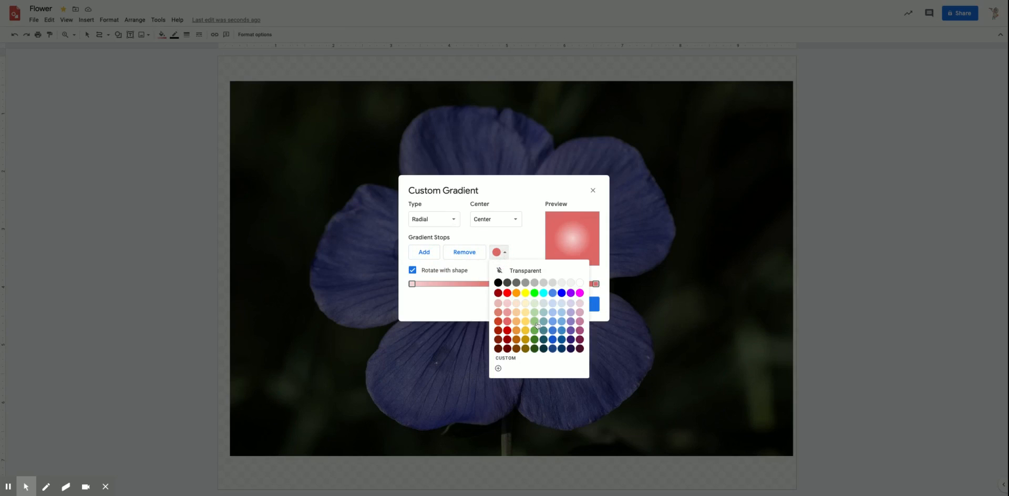
pyautogui.click(517, 293)
# - Add a red stop and a yellow stop to the custom gradient
pyautogui.click(435, 252)
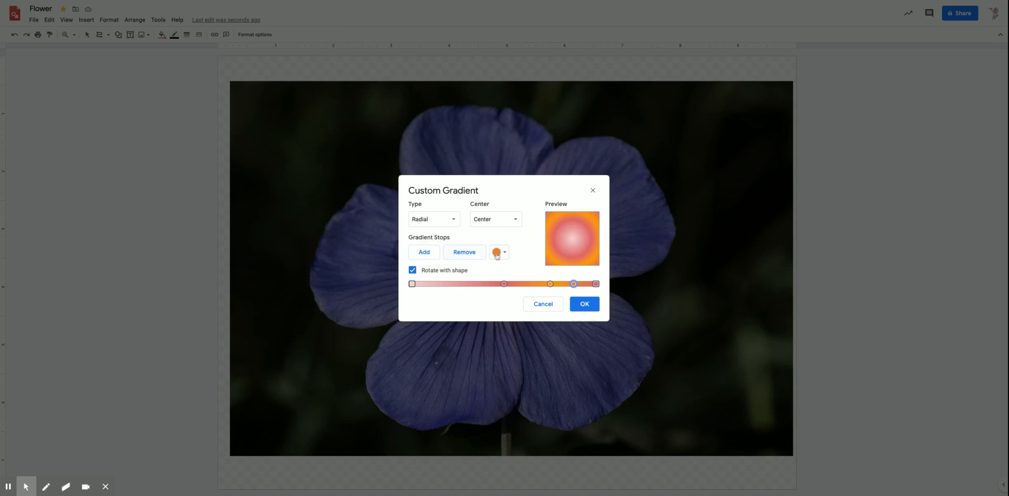
pyautogui.click(505, 254)
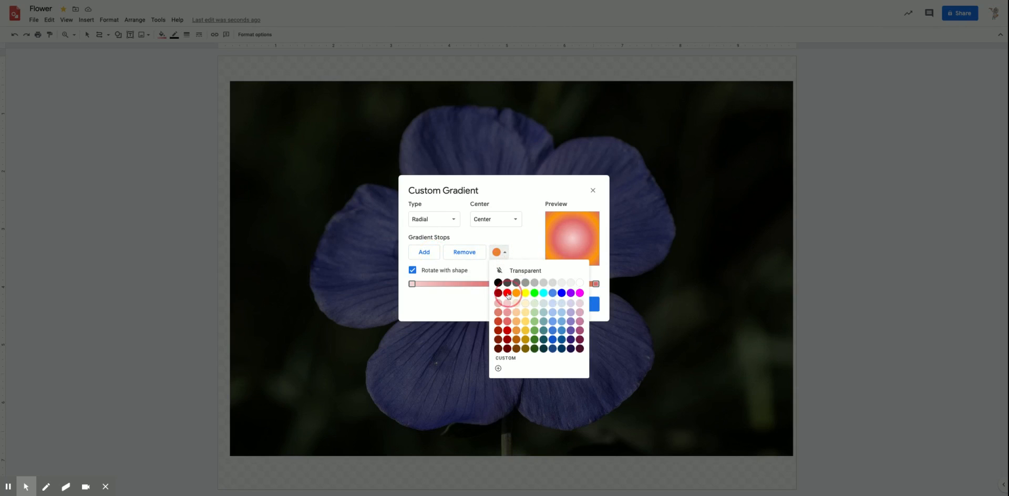
pyautogui.click(508, 294)
pyautogui.click(426, 253)
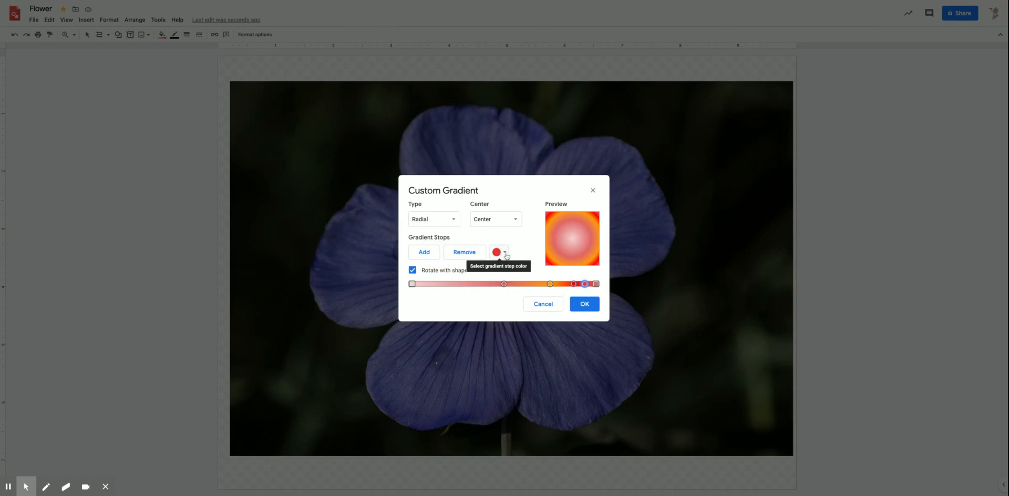
pyautogui.click(504, 253)
pyautogui.click(527, 293)
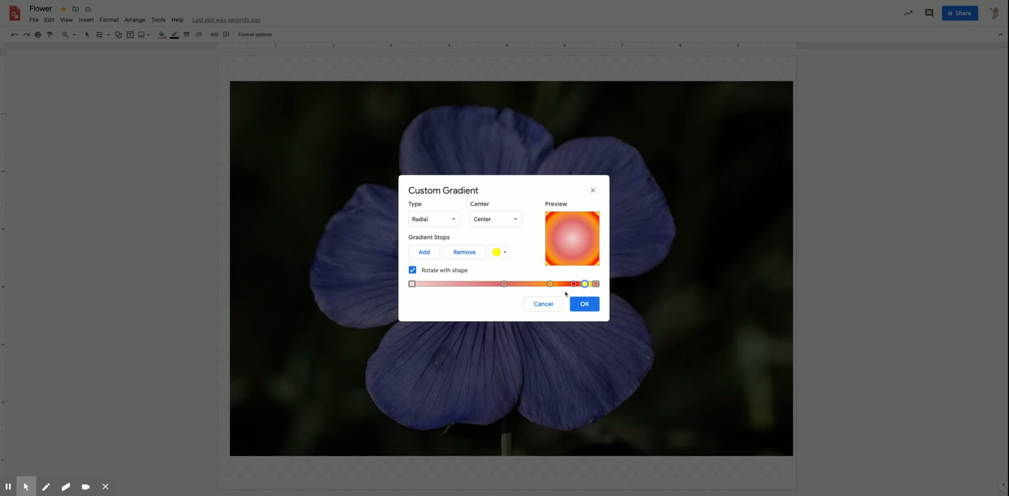
# - Rearrange the inner gradient stops so they run orange, yellow, light red and red from start to end
pyautogui.click(596, 285)
pyautogui.click(412, 284)
pyautogui.click(504, 284)
pyautogui.moveTo(504, 284)
pyautogui.mouseDown()
pyautogui.moveTo(465, 284)
pyautogui.moveTo(488, 284)
pyautogui.mouseUp()
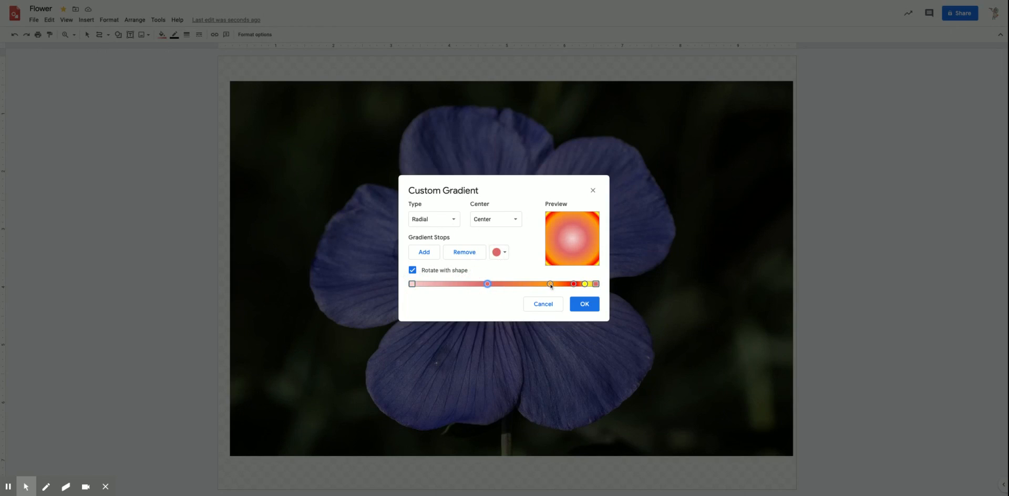
pyautogui.moveTo(551, 284); pyautogui.dragTo(508, 284)
pyautogui.moveTo(585, 284); pyautogui.dragTo(535, 284)
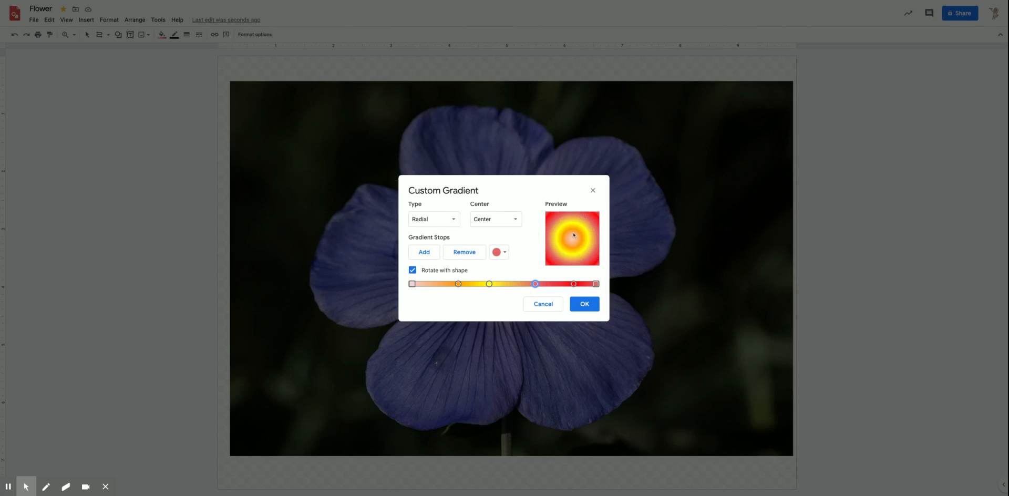
# - Try the Linear type for the custom gradient and return it to Radial
pyautogui.click(448, 220)
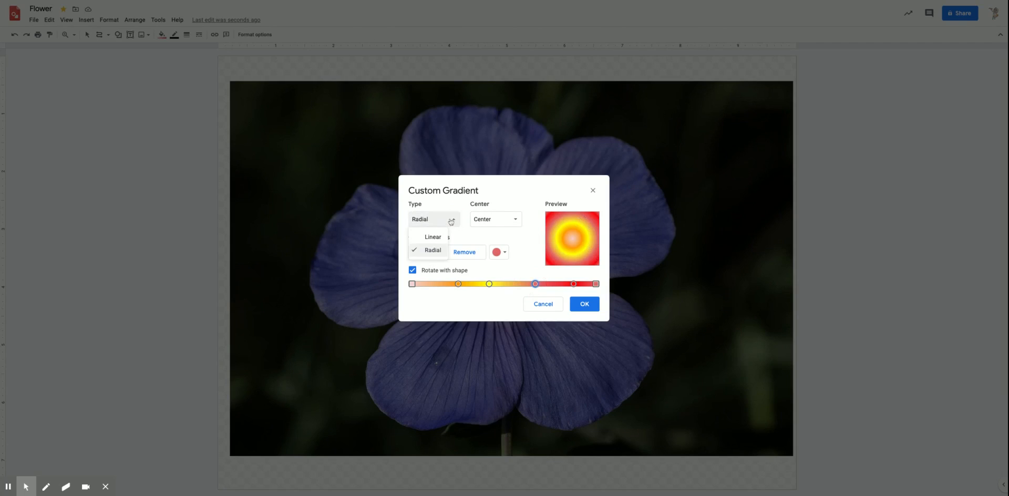
pyautogui.click(430, 238)
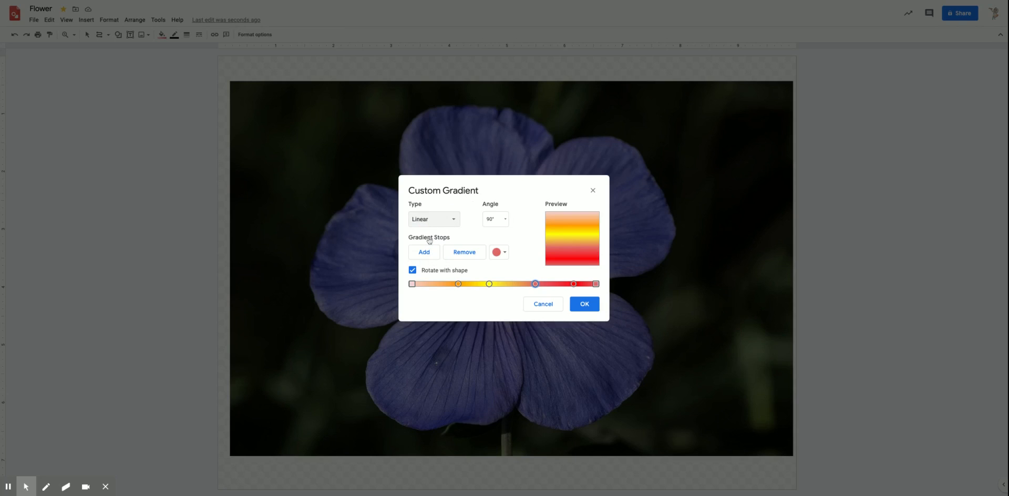
pyautogui.click(431, 221)
pyautogui.click(433, 249)
# - Try the Top left gradient center, restore it to Center, and apply the custom gradient to the center shape
pyautogui.click(506, 222)
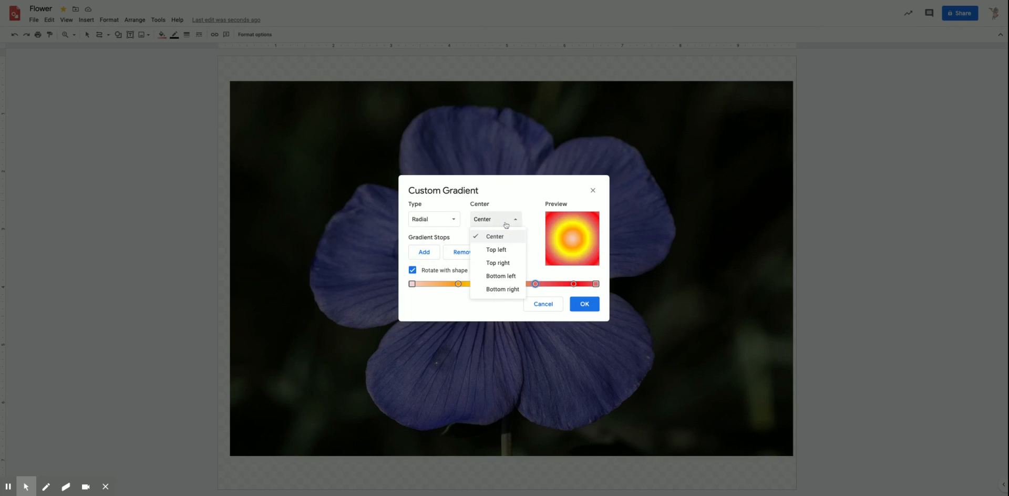
pyautogui.click(497, 250)
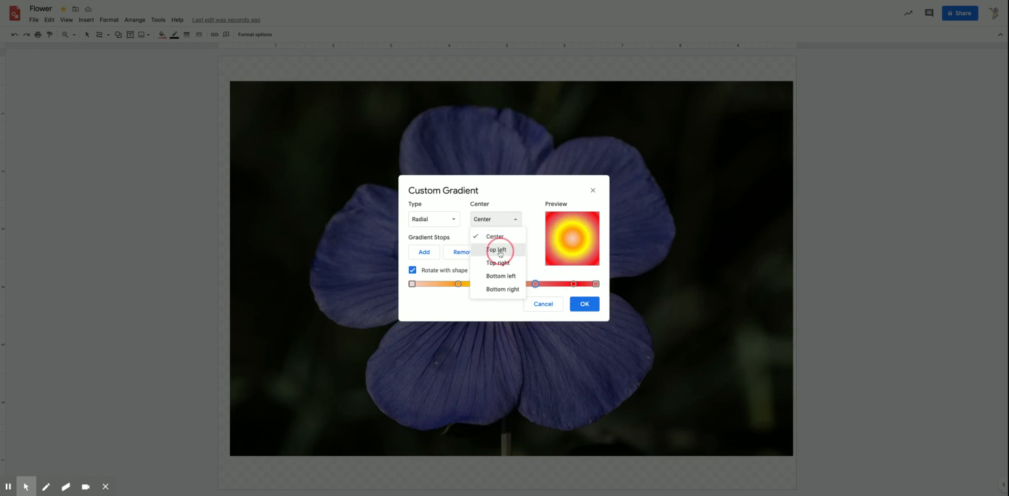
pyautogui.click(490, 220)
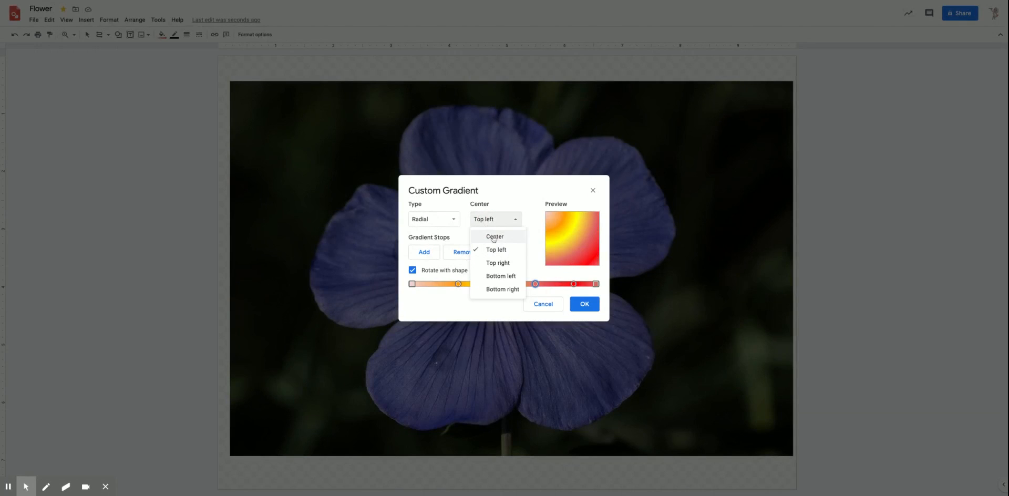
pyautogui.click(495, 240)
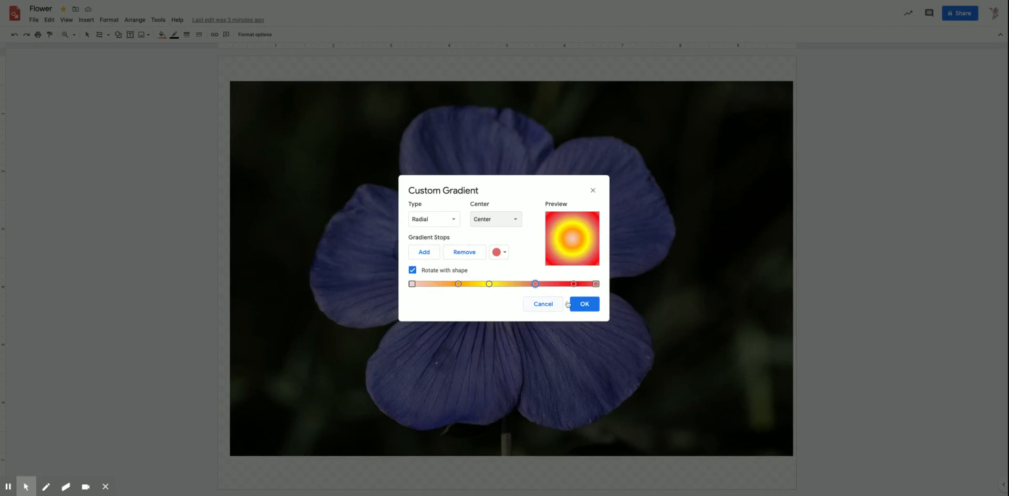
pyautogui.click(583, 304)
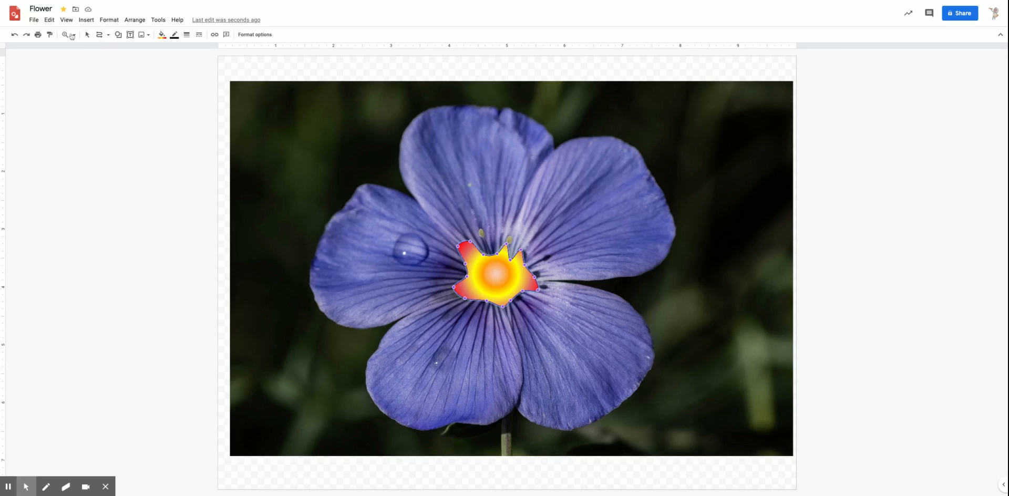
# - Draw a small closed four-sided shape with the Polyline tool in the empty area beside the canvas
pyautogui.click(109, 35)
pyautogui.click(111, 103)
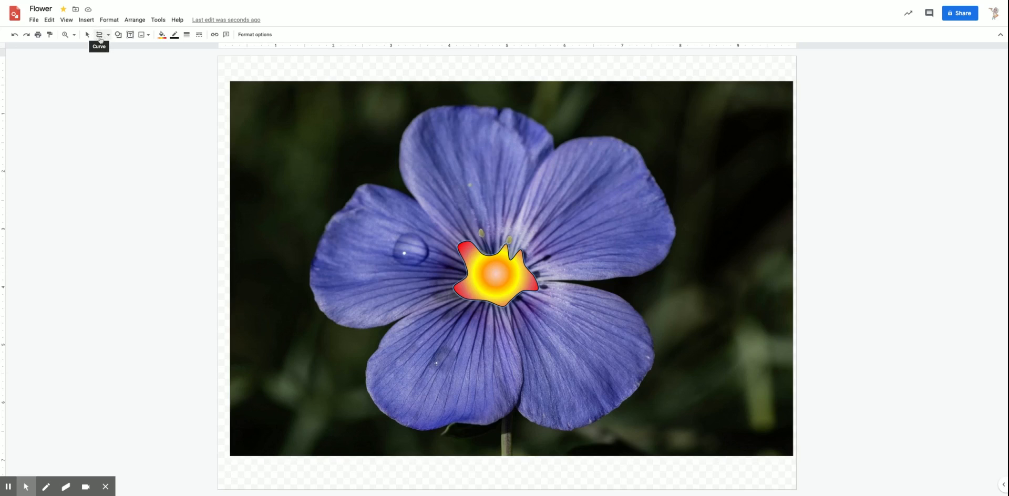
pyautogui.click(109, 35)
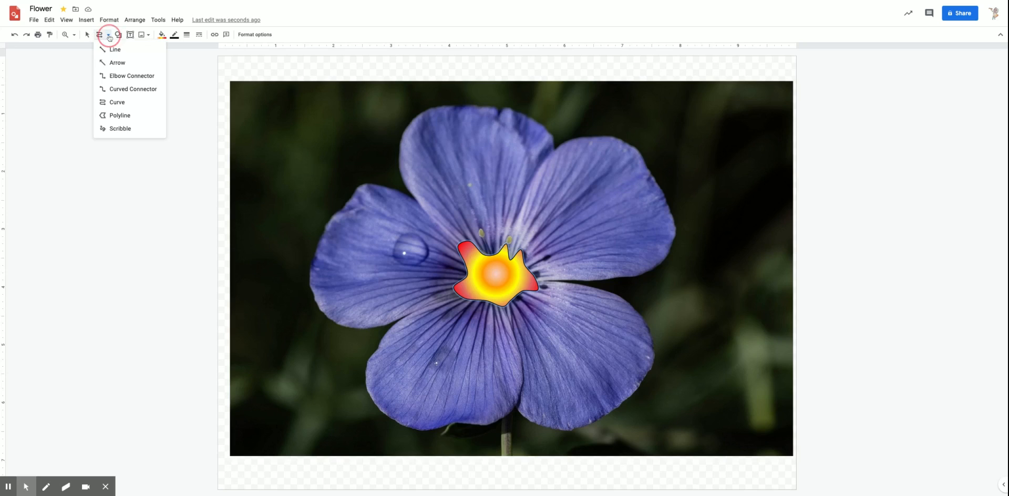
pyautogui.click(108, 116)
pyautogui.click(59, 131)
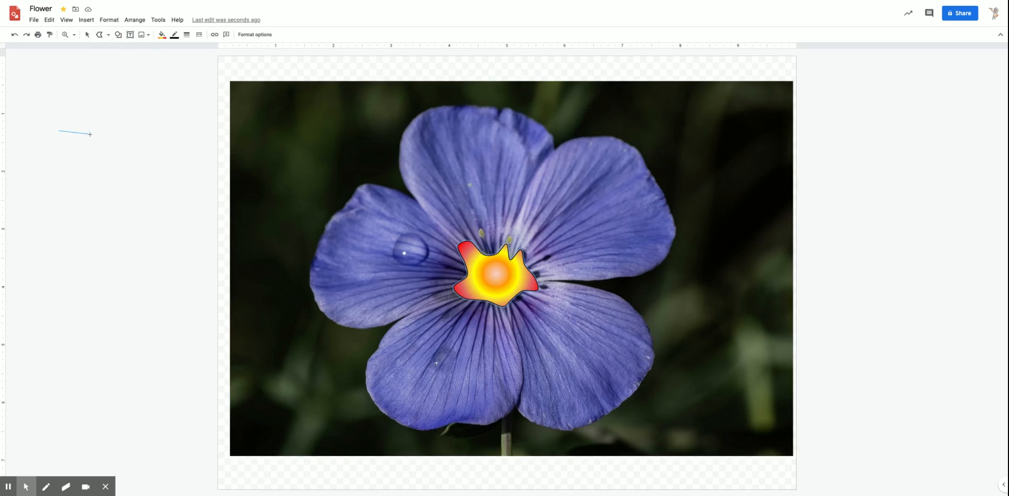
pyautogui.click(108, 35)
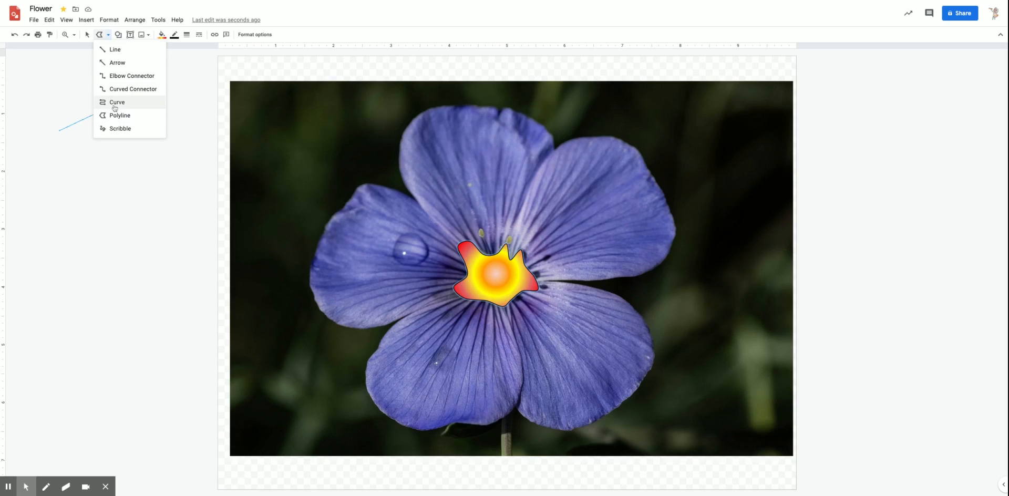
pyautogui.click(100, 158)
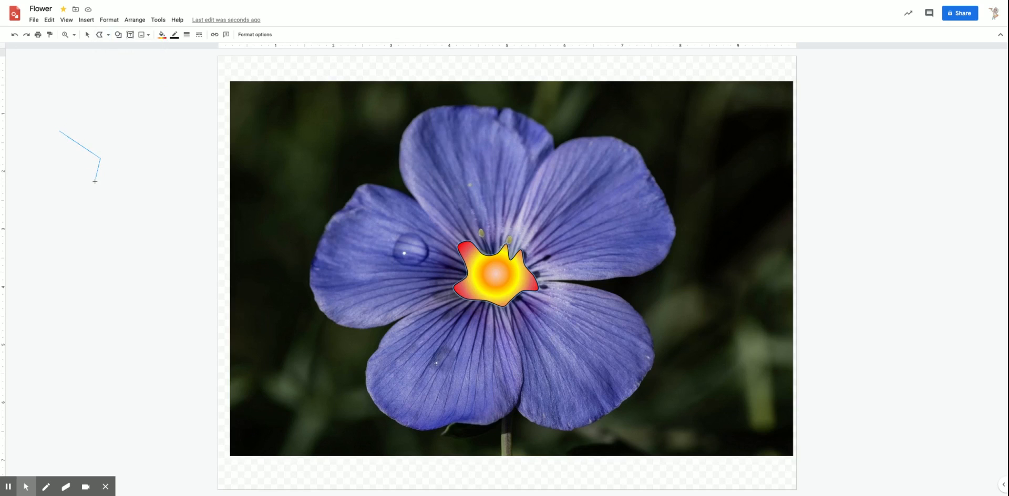
pyautogui.click(95, 181)
pyautogui.click(60, 164)
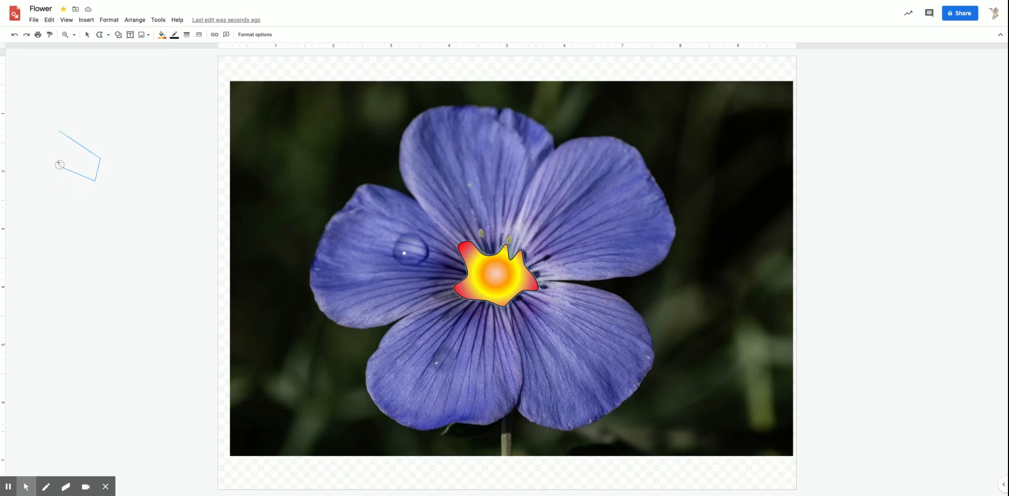
pyautogui.click(59, 133)
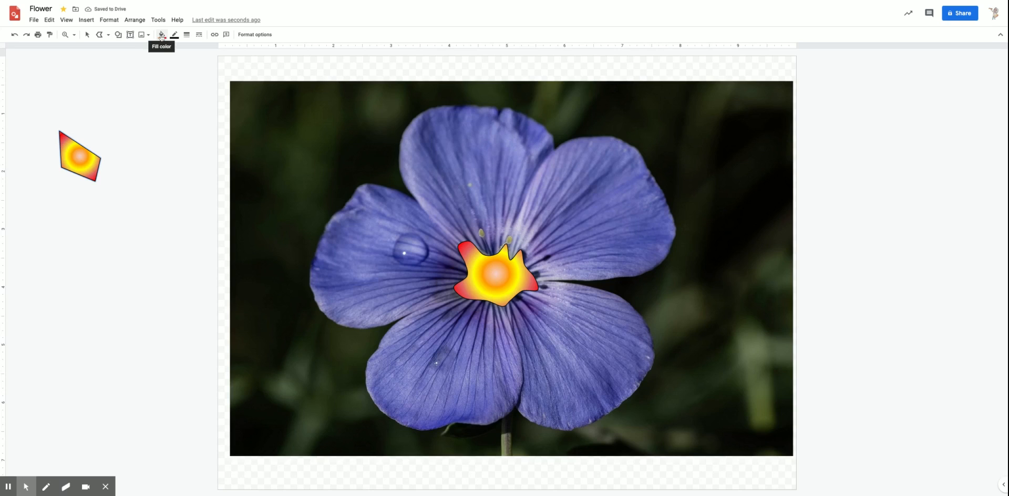
# - Trace the flower's upper petal as a closed shape with the Curve tool, overlapping the center shape
pyautogui.click(109, 36)
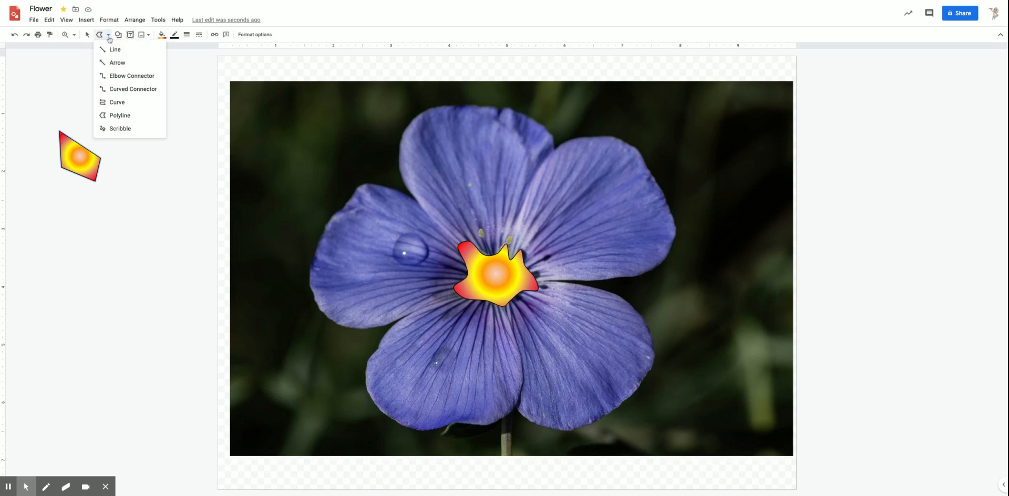
pyautogui.click(117, 102)
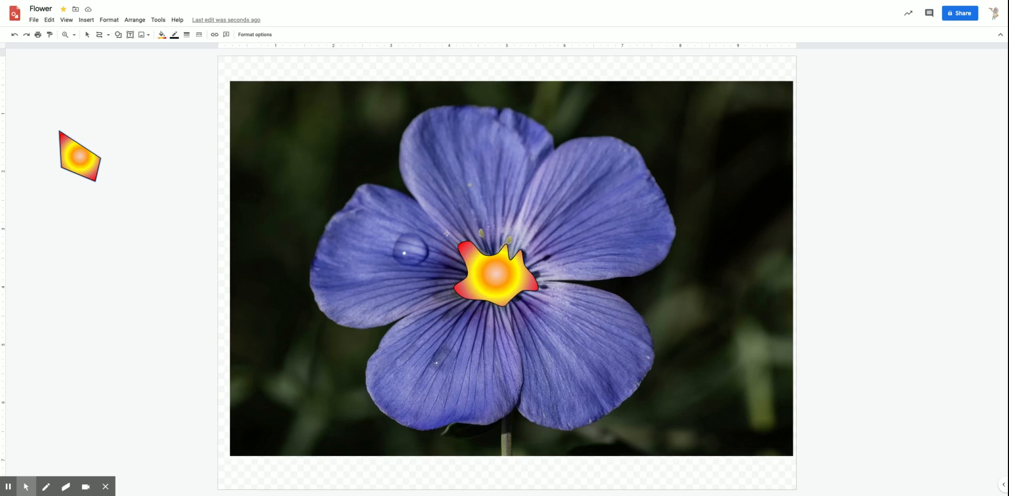
pyautogui.click(404, 139)
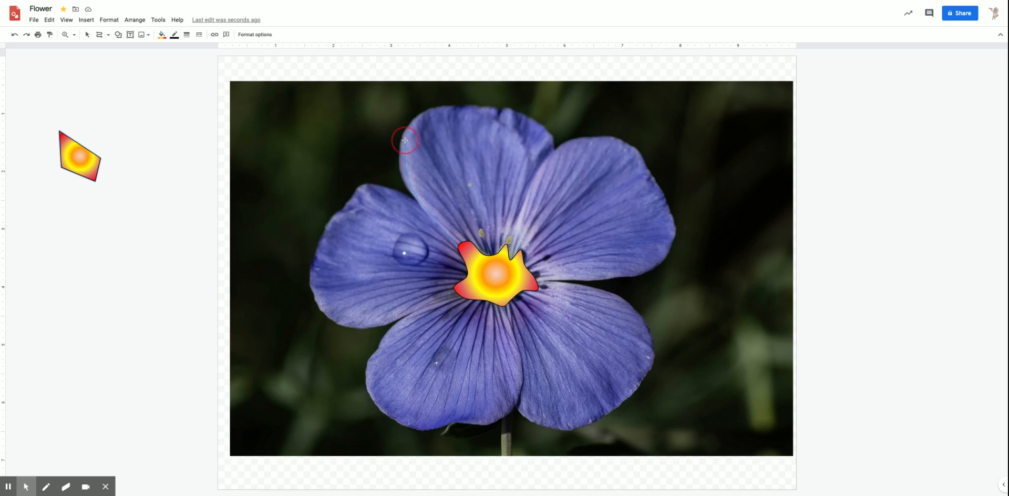
pyautogui.click(433, 110)
pyautogui.click(528, 160)
pyautogui.click(497, 263)
pyautogui.click(460, 249)
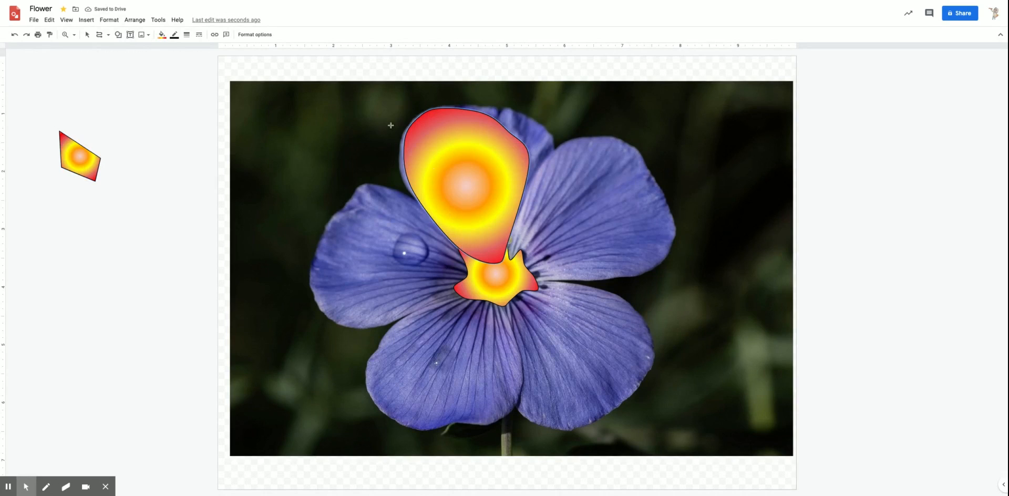
# - Start a new custom gradient for the upper petal, add a gradient stop, and color the first stop cyan
pyautogui.click(162, 35)
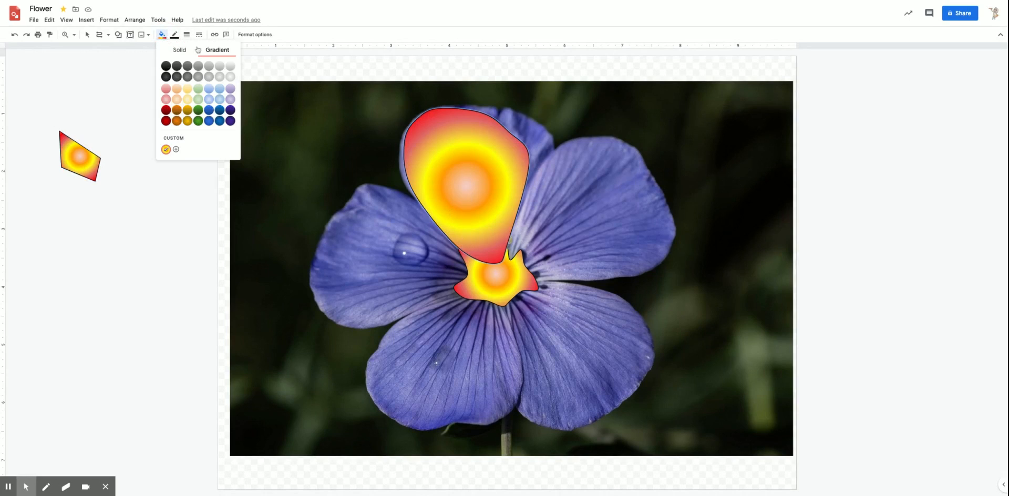
pyautogui.click(176, 149)
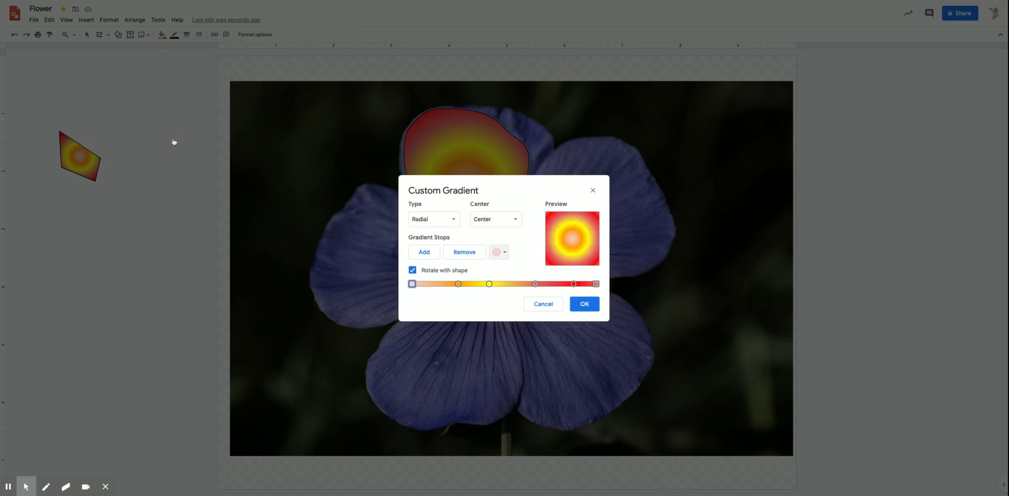
pyautogui.click(466, 254)
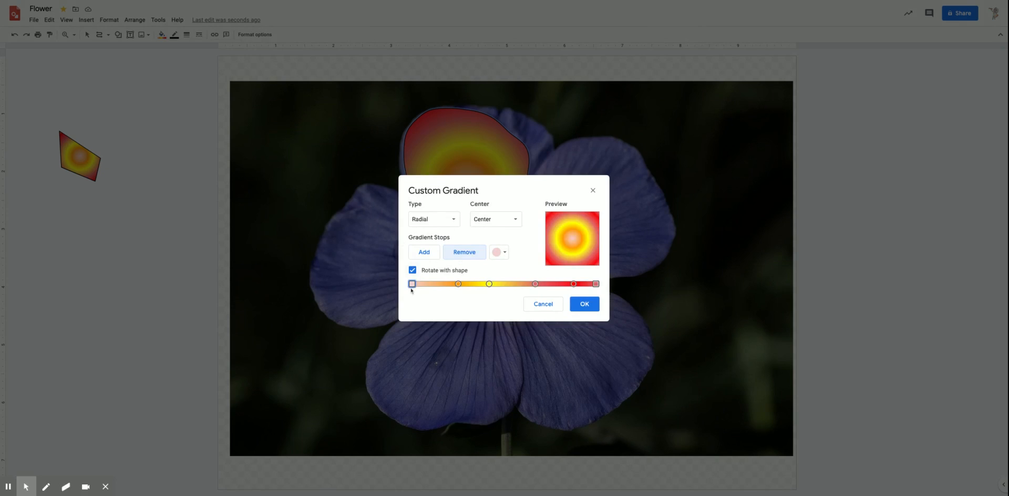
pyautogui.click(469, 257)
pyautogui.click(421, 253)
pyautogui.click(414, 284)
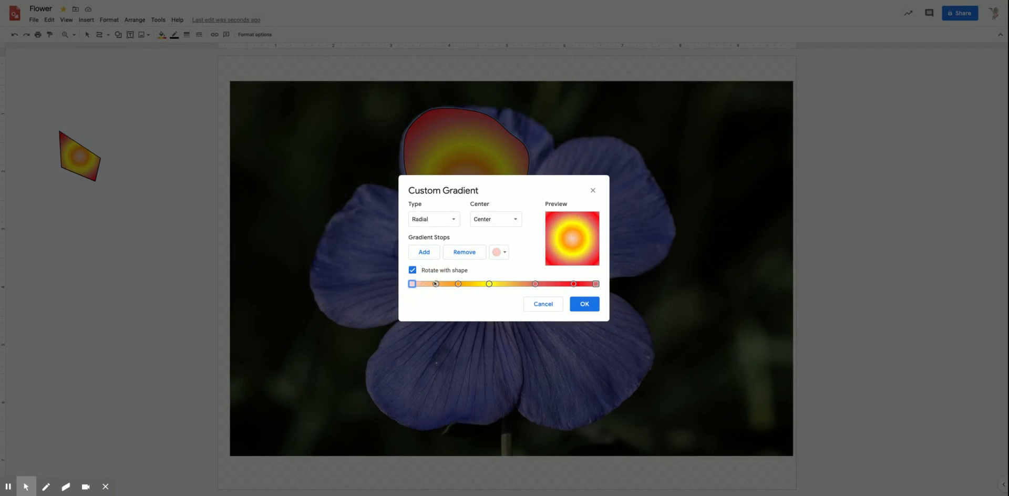
pyautogui.click(503, 255)
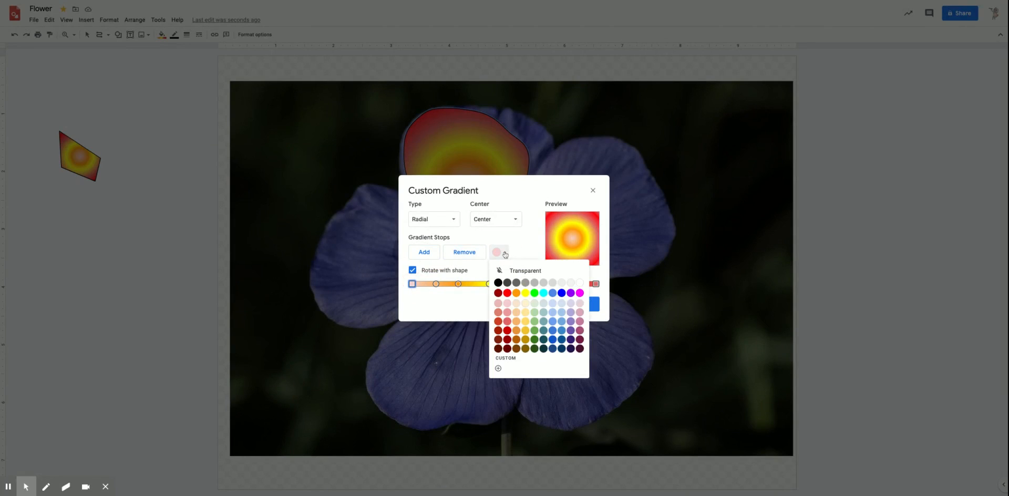
pyautogui.click(543, 293)
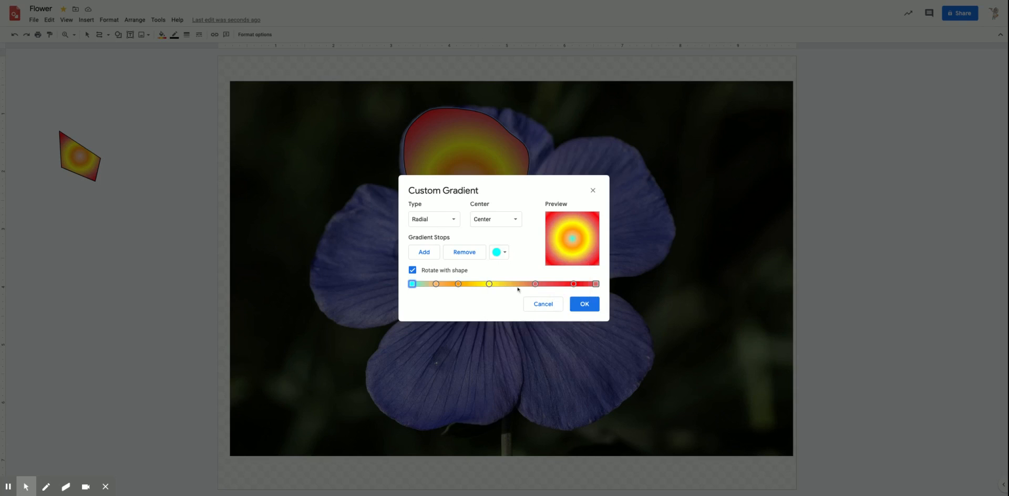
# - Add another gradient stop beside the first one, then color the third stop cornflower blue and the orange fourth stop blue
pyautogui.click(426, 257)
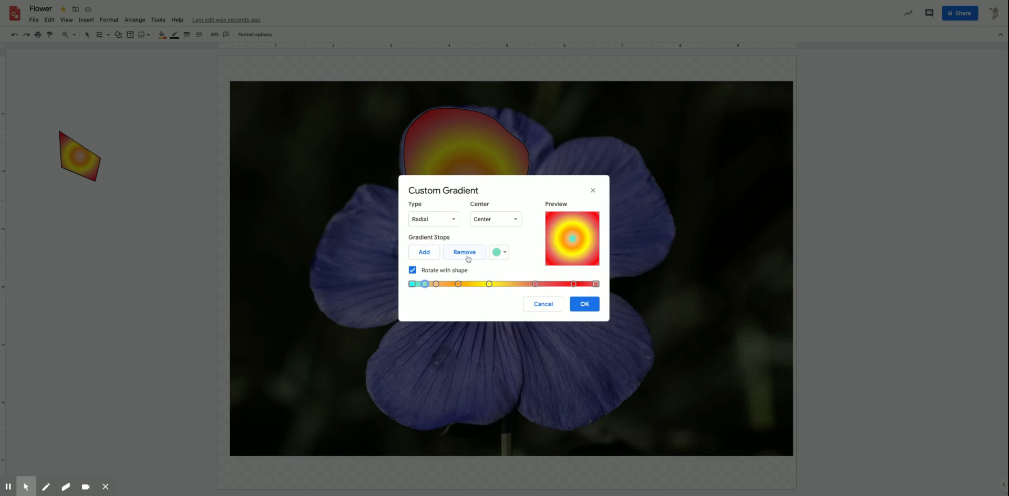
pyautogui.click(436, 284)
pyautogui.click(499, 252)
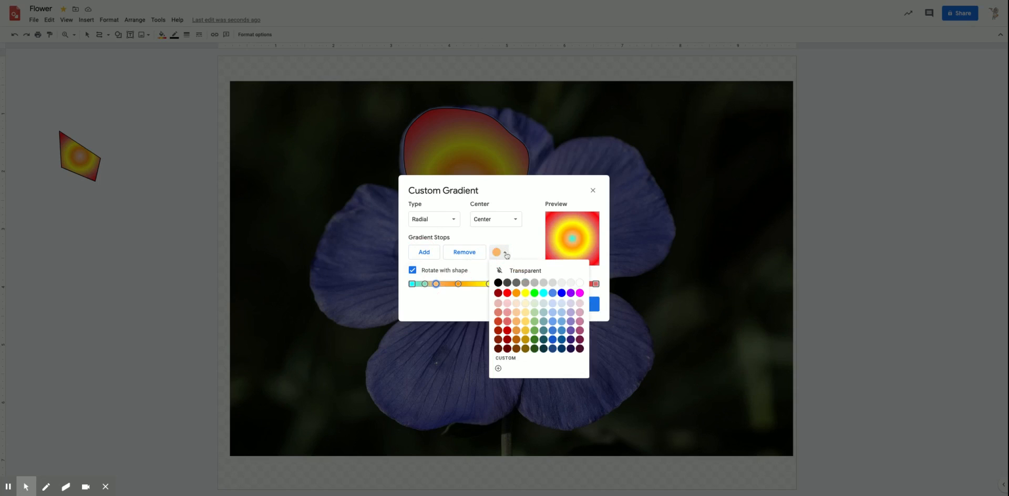
pyautogui.click(551, 293)
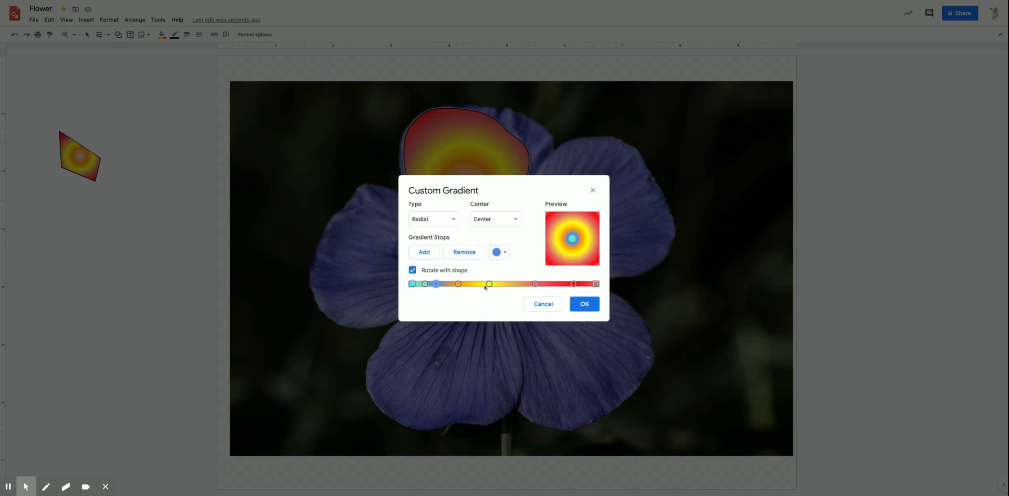
pyautogui.click(458, 284)
pyautogui.click(499, 252)
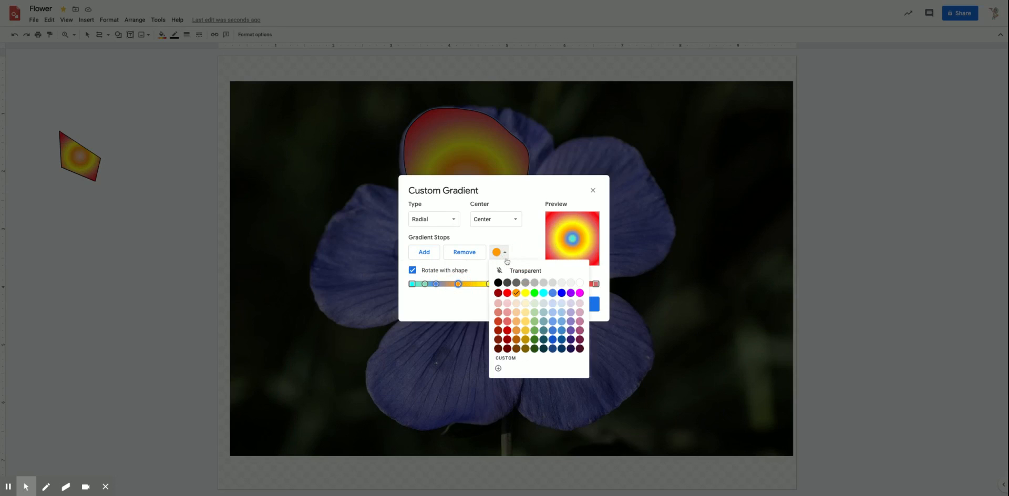
pyautogui.click(562, 293)
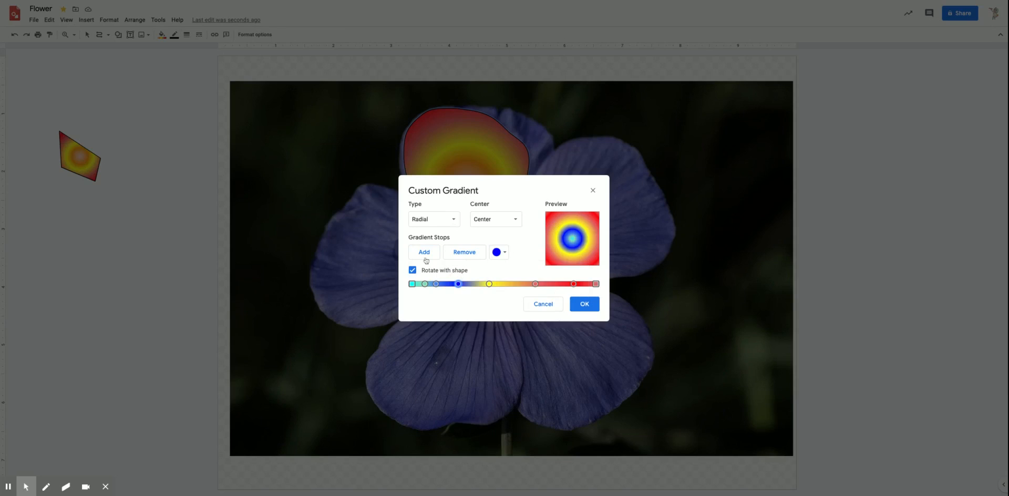
# - Recolor the yellow gradient stop cyan, add a stop after it, and recolor the following light red stop blue
pyautogui.click(489, 284)
pyautogui.click(499, 252)
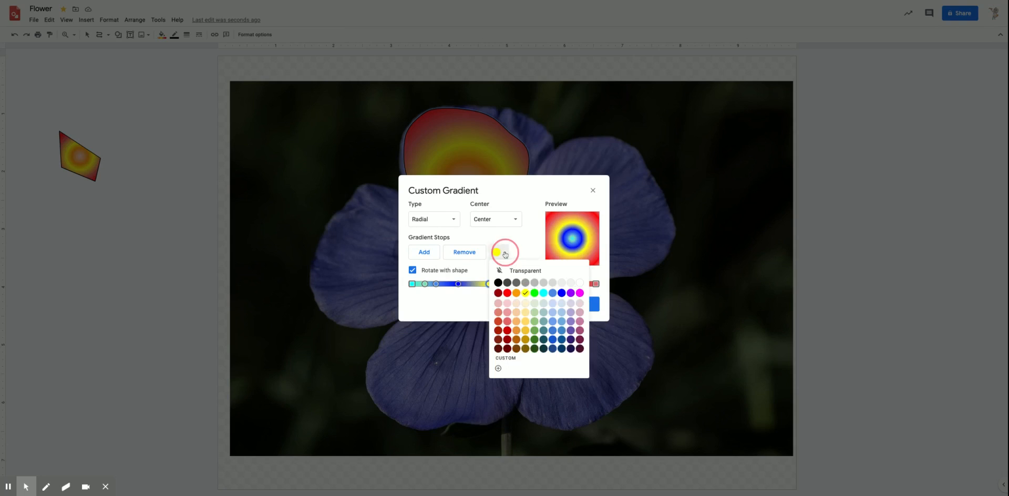
pyautogui.click(545, 296)
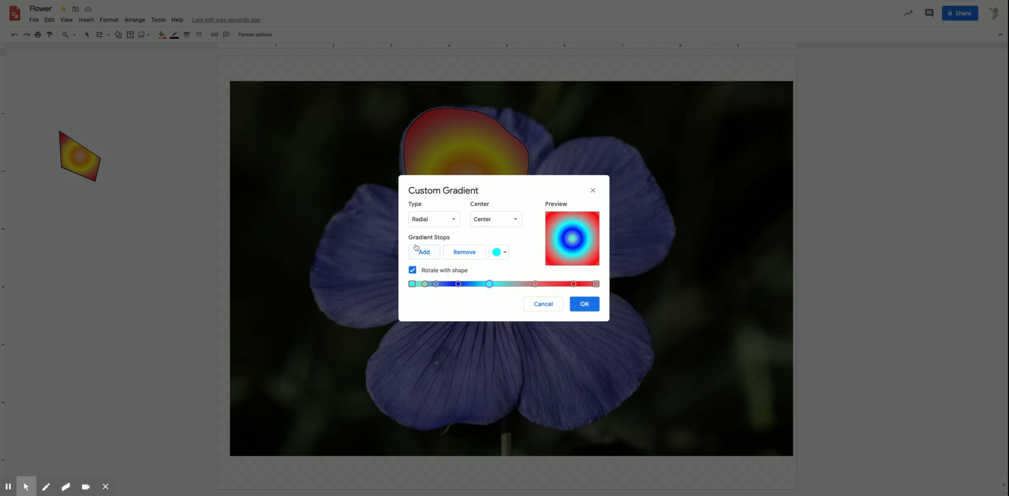
pyautogui.click(421, 252)
pyautogui.click(535, 285)
pyautogui.click(499, 252)
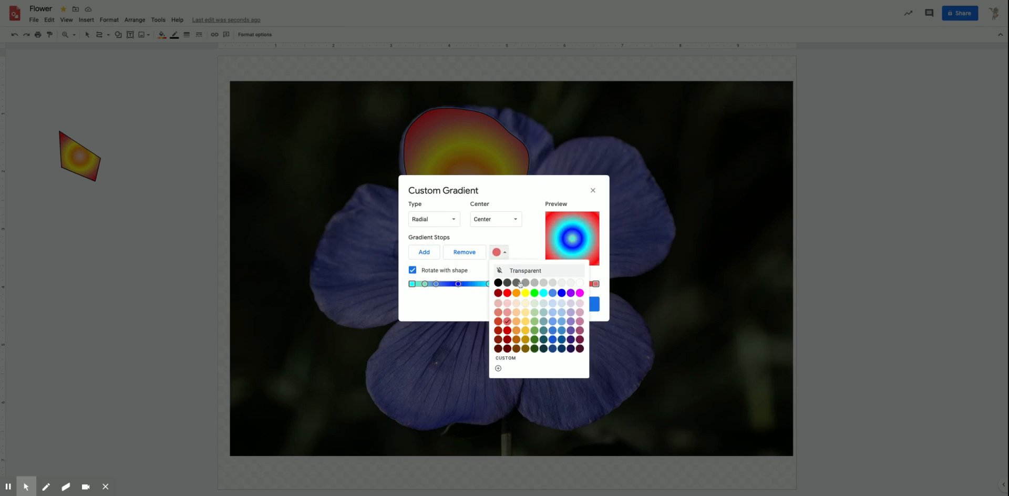
pyautogui.click(562, 293)
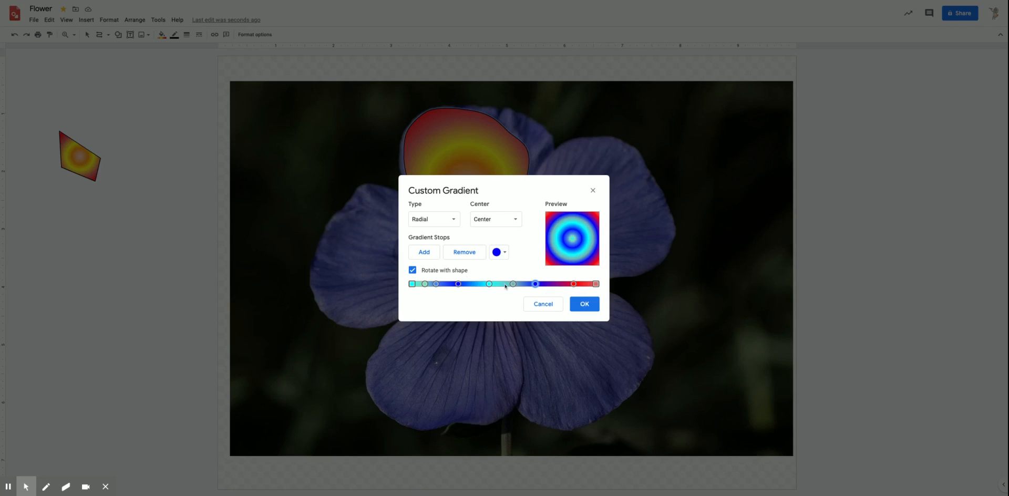
# - Change the custom gradient's type to Linear and try angles of 180° and 45°
pyautogui.click(454, 223)
pyautogui.click(428, 237)
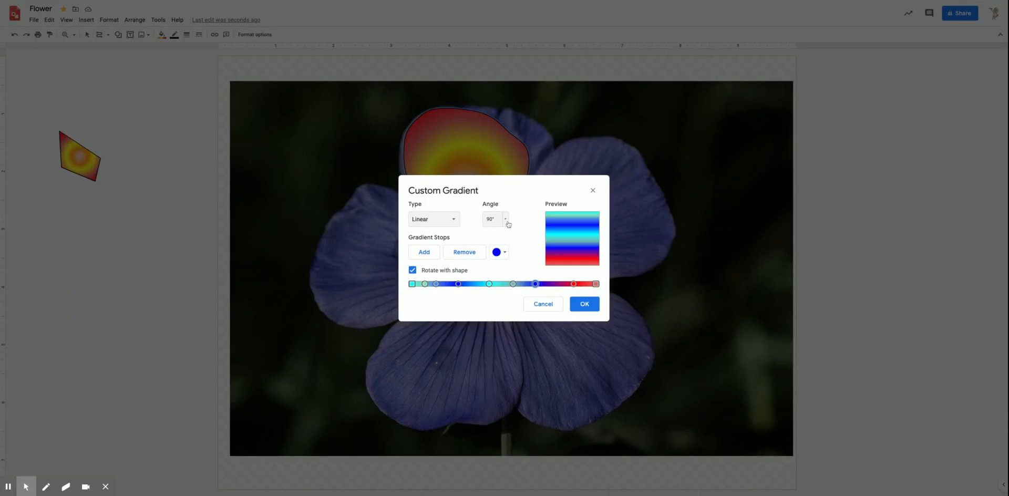
pyautogui.click(508, 224)
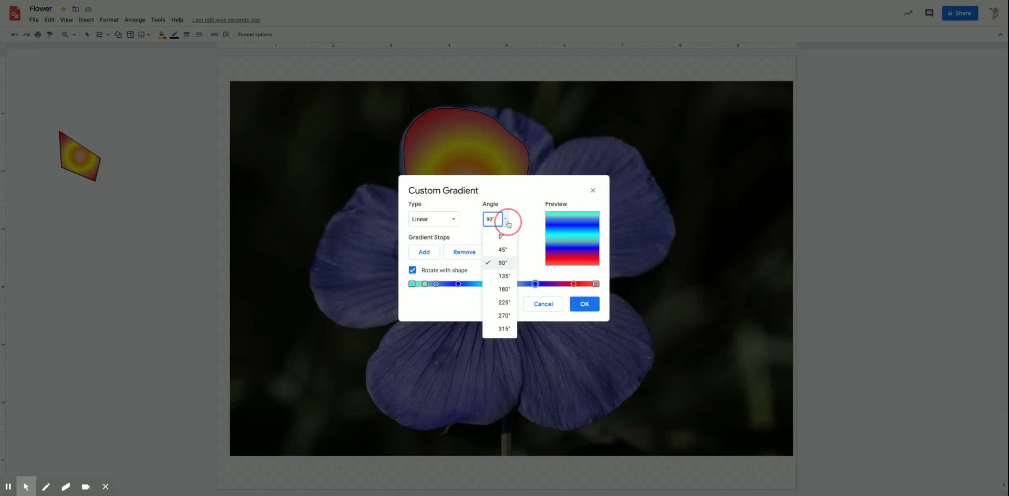
pyautogui.click(508, 290)
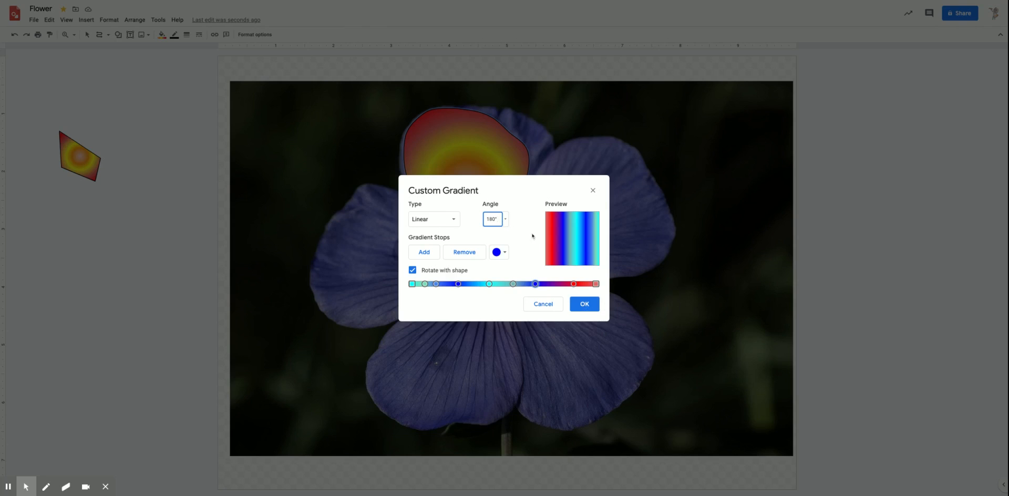
pyautogui.click(505, 219)
pyautogui.click(504, 249)
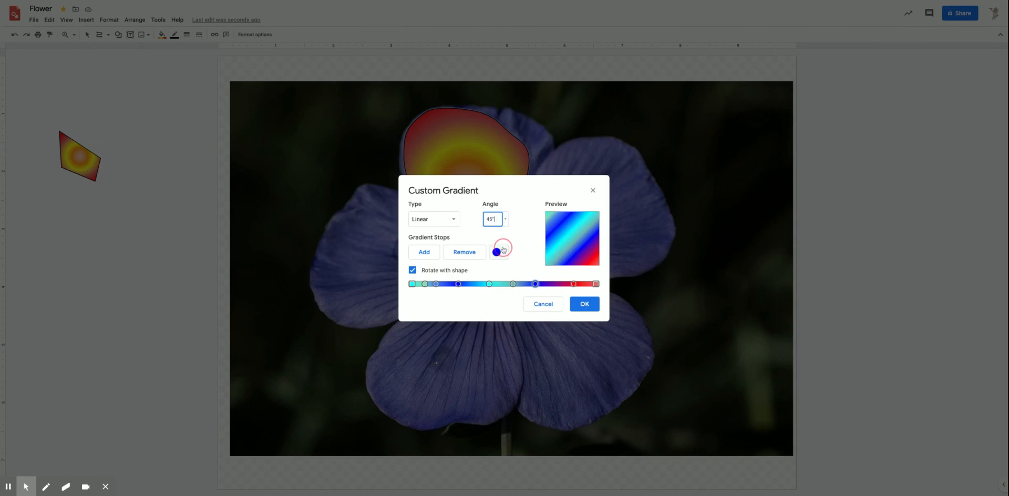
# - Set the linear gradient's angle to 180° and apply the gradient to the upper petal
pyautogui.click(507, 221)
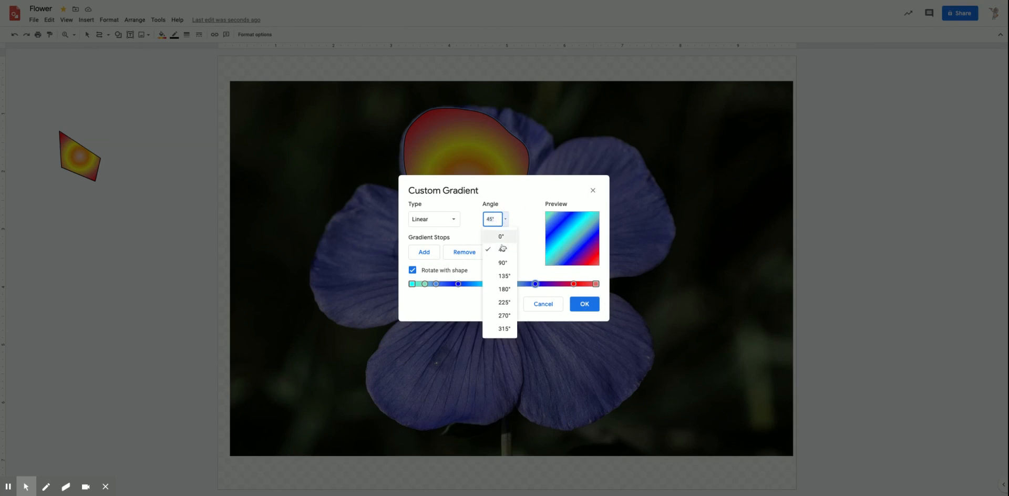
pyautogui.click(504, 289)
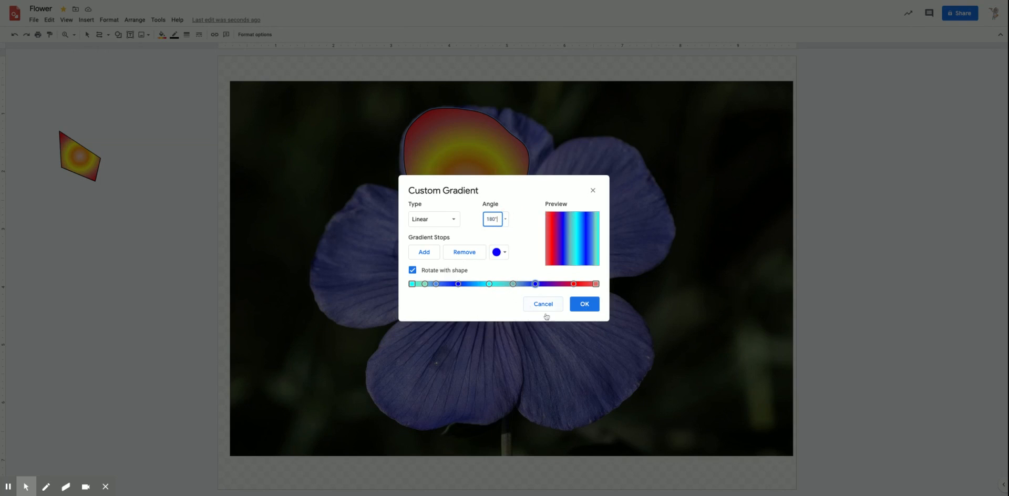
pyautogui.click(585, 305)
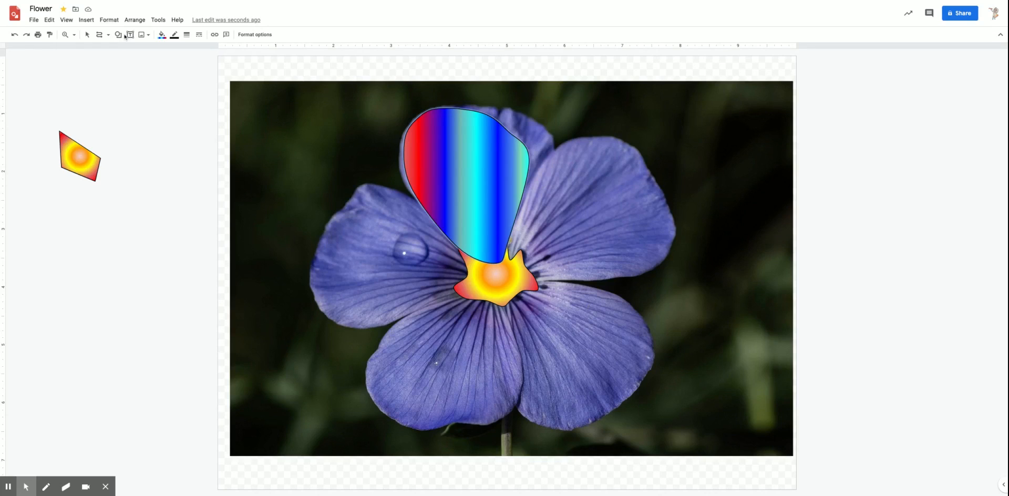
# - Trace the flower's upper-right petal as a closed shape with the Curve tool, overlapping the center shape
pyautogui.click(101, 38)
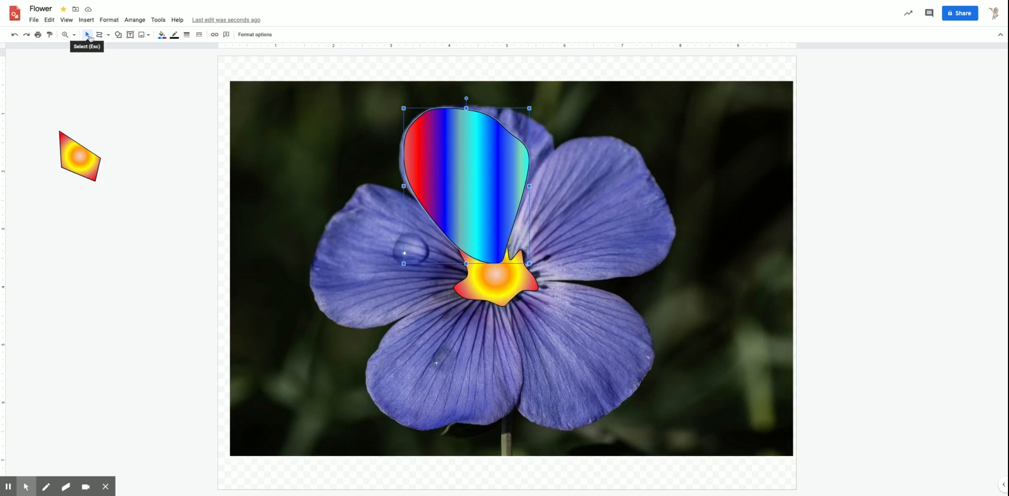
pyautogui.click(100, 36)
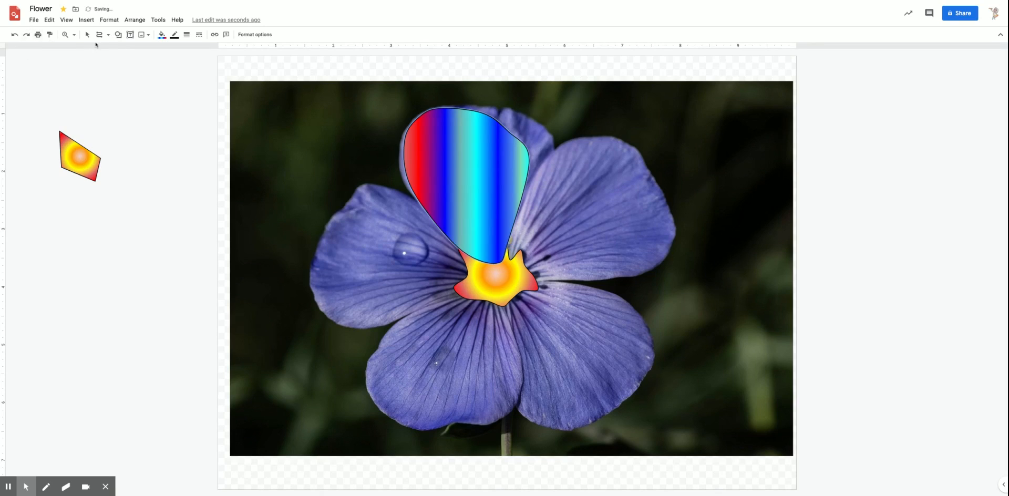
pyautogui.click(100, 36)
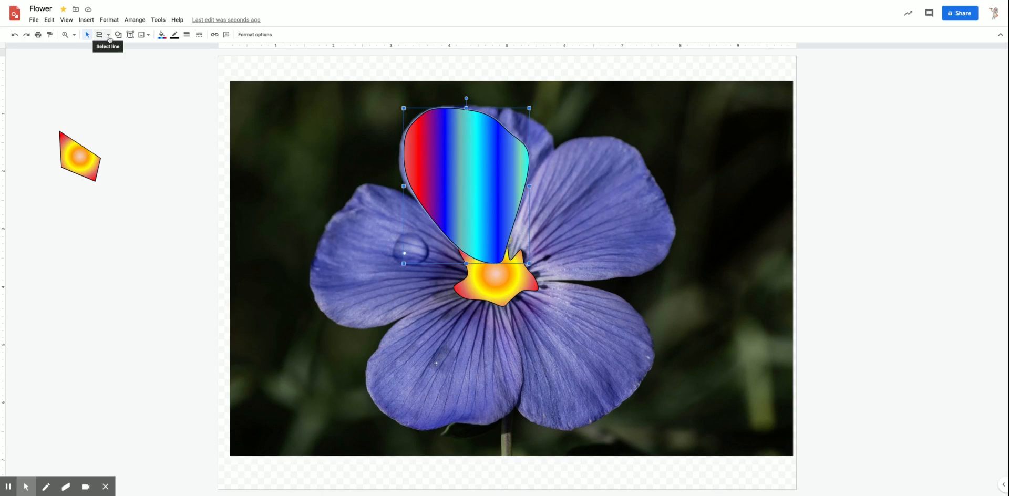
pyautogui.click(102, 37)
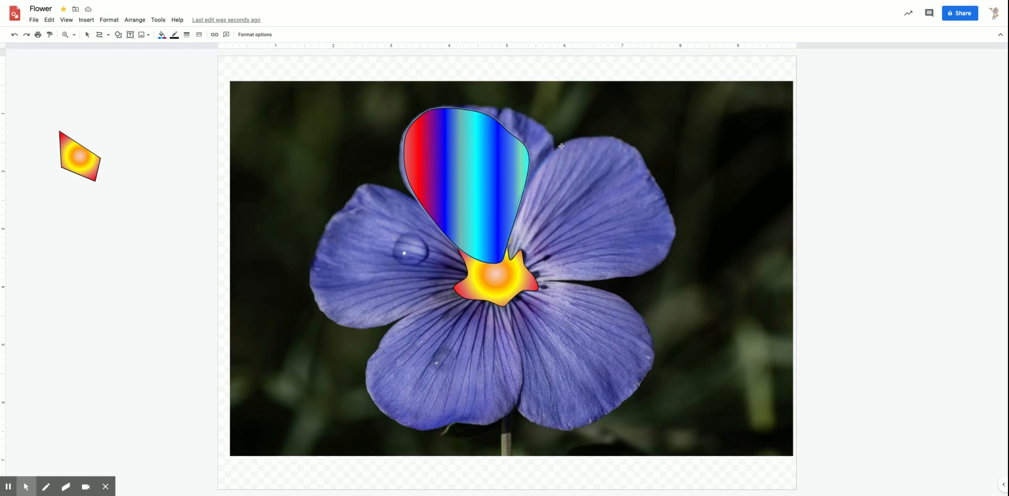
pyautogui.moveTo(589, 138)
pyautogui.mouseDown()
pyautogui.moveTo(654, 159)
pyautogui.moveTo(675, 234)
pyautogui.moveTo(660, 266)
pyautogui.moveTo(576, 281)
pyautogui.mouseUp()
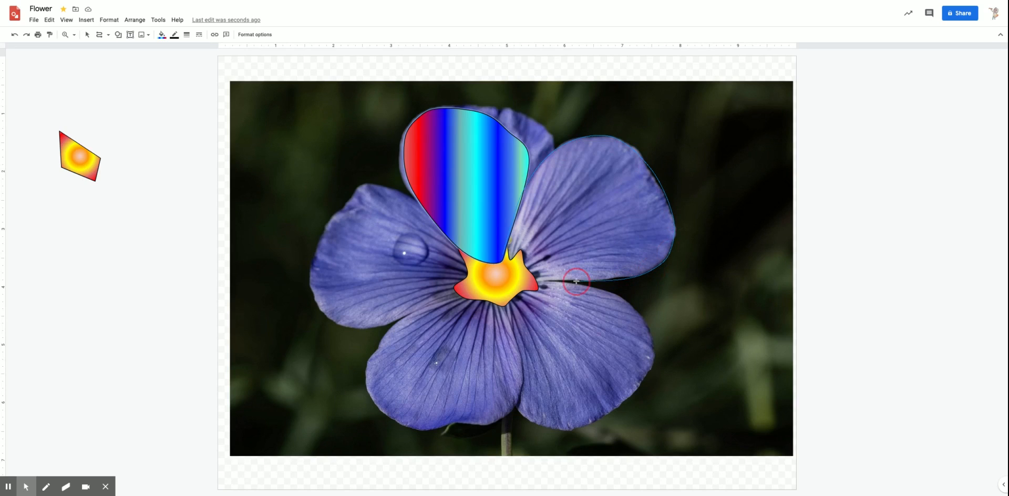
pyautogui.click(540, 281)
pyautogui.click(516, 274)
pyautogui.click(503, 256)
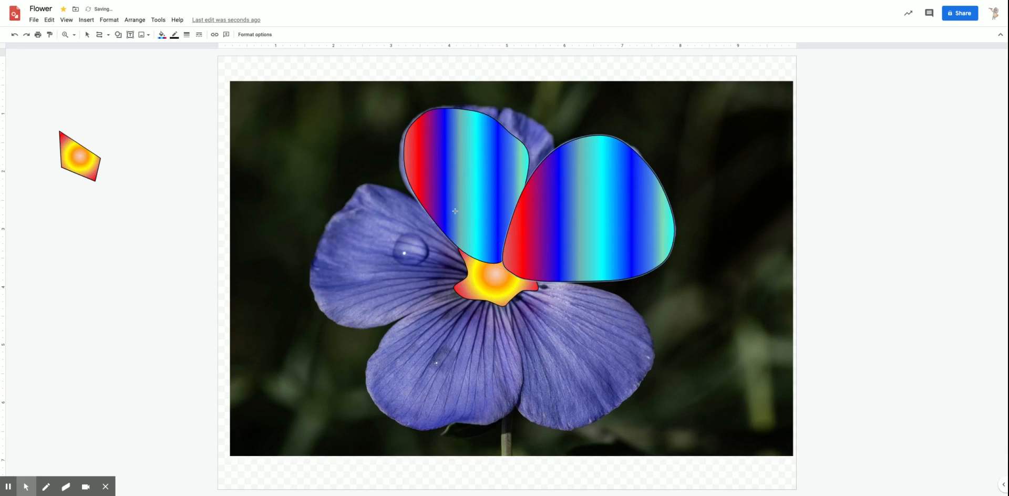
# - Edit the upper-right petal's points and slightly shift the one where the petal overlaps the center shape
pyautogui.click(87, 34)
pyautogui.click(615, 238)
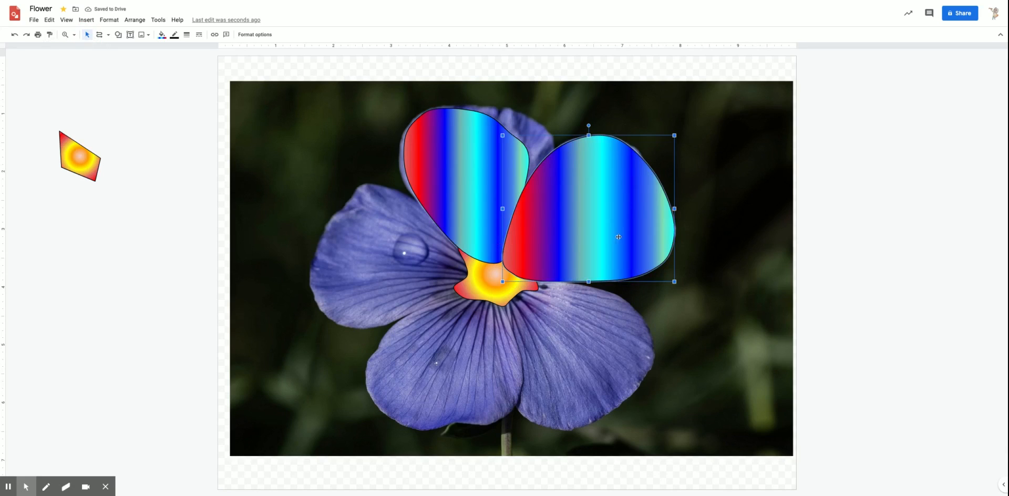
pyautogui.doubleClick(614, 237)
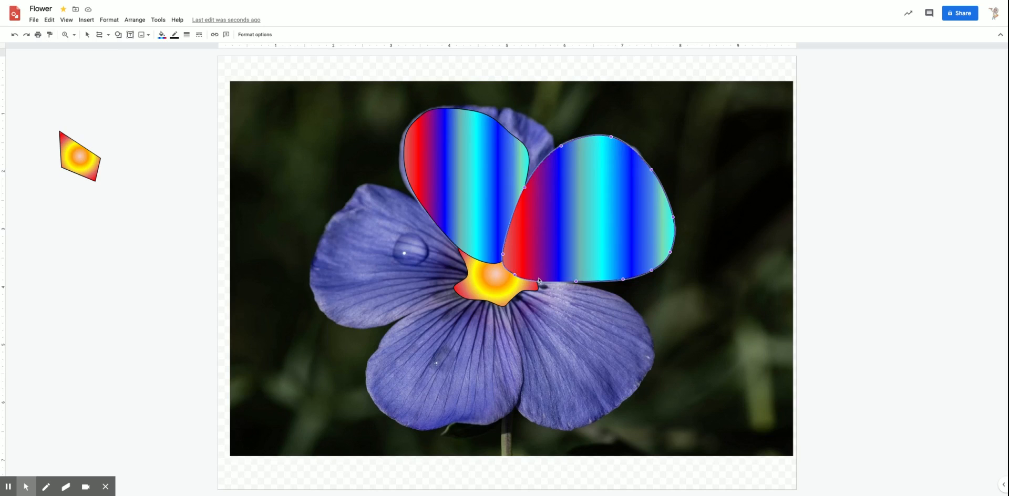
pyautogui.moveTo(515, 275); pyautogui.dragTo(517, 274)
# - Trace the flower's lower-right petal as a closed shape with the Curve tool, starting and ending on the center shape
pyautogui.click(99, 35)
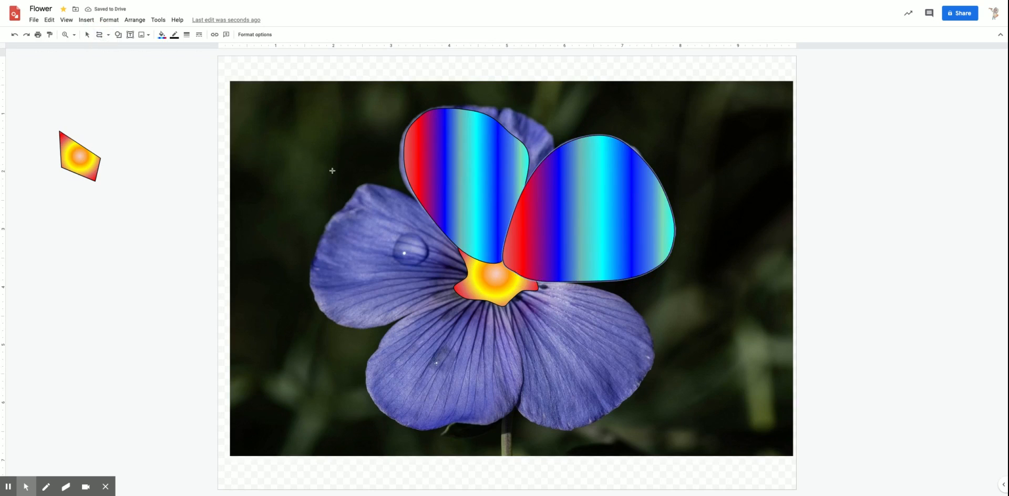
pyautogui.click(502, 298)
pyautogui.click(521, 409)
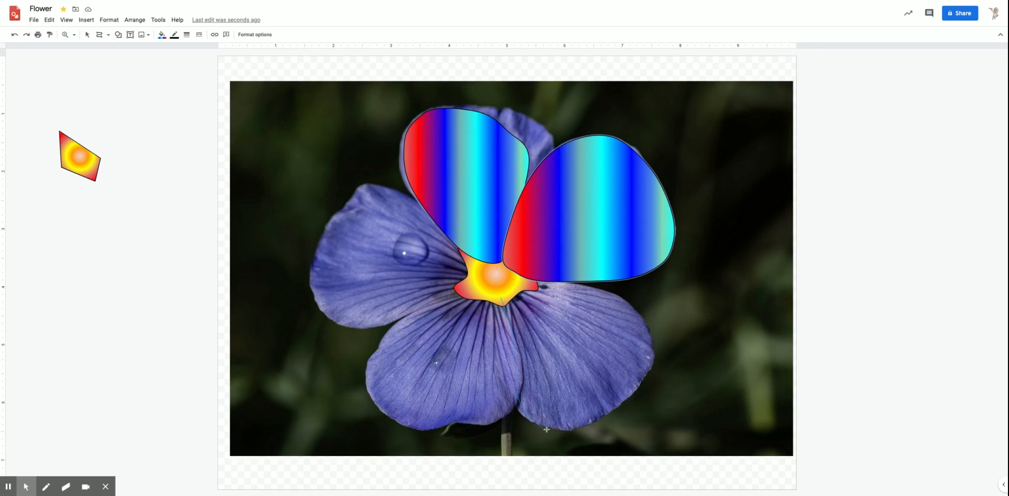
pyautogui.click(610, 412)
pyautogui.click(647, 372)
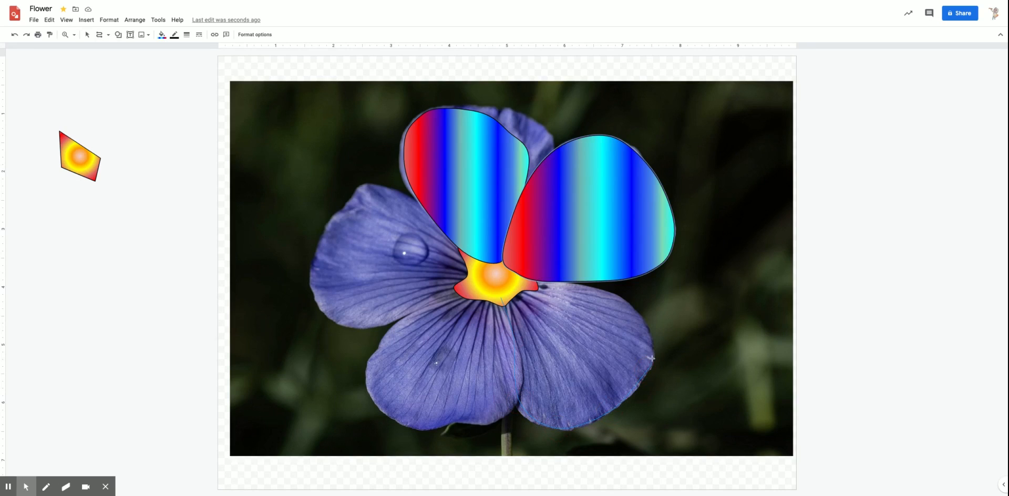
pyautogui.click(650, 329)
pyautogui.click(595, 288)
pyautogui.click(500, 298)
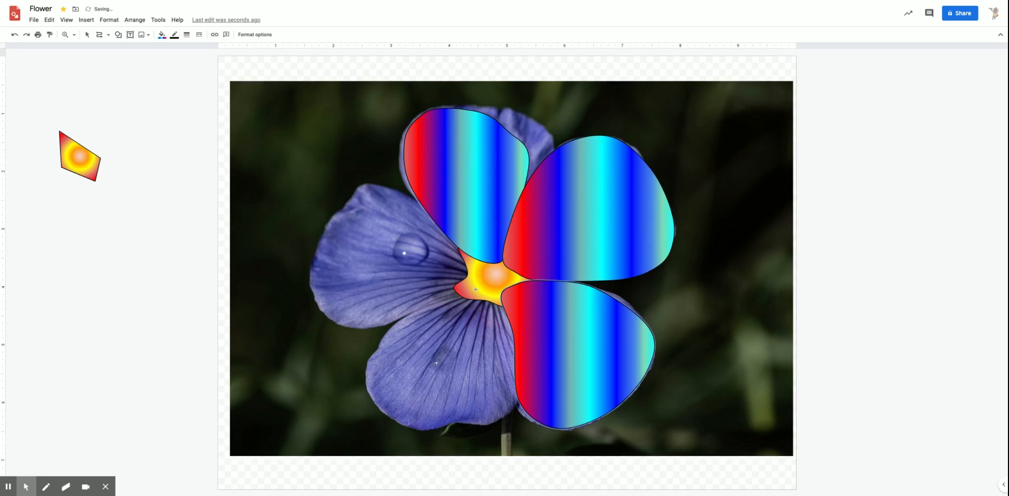
# - Trace the flower's lower-left petal as a closed shape with the Curve tool, starting and ending on the center shape
pyautogui.click(475, 289)
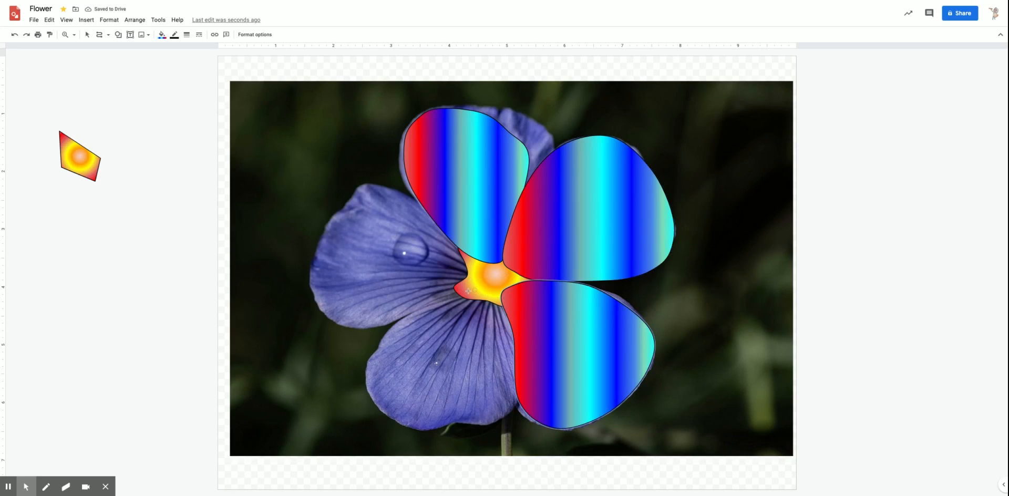
pyautogui.click(396, 325)
pyautogui.click(376, 354)
pyautogui.click(372, 390)
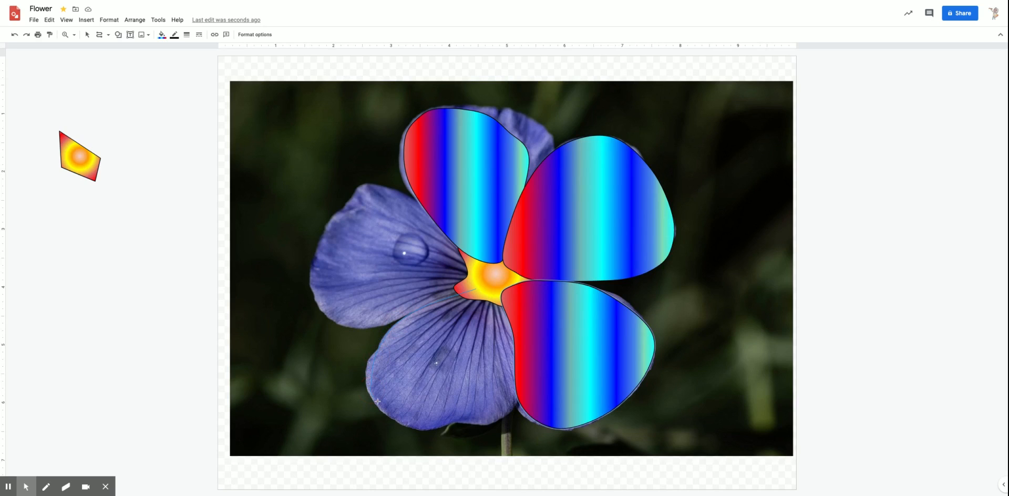
pyautogui.click(400, 422)
pyautogui.click(481, 425)
pyautogui.click(519, 400)
pyautogui.click(505, 297)
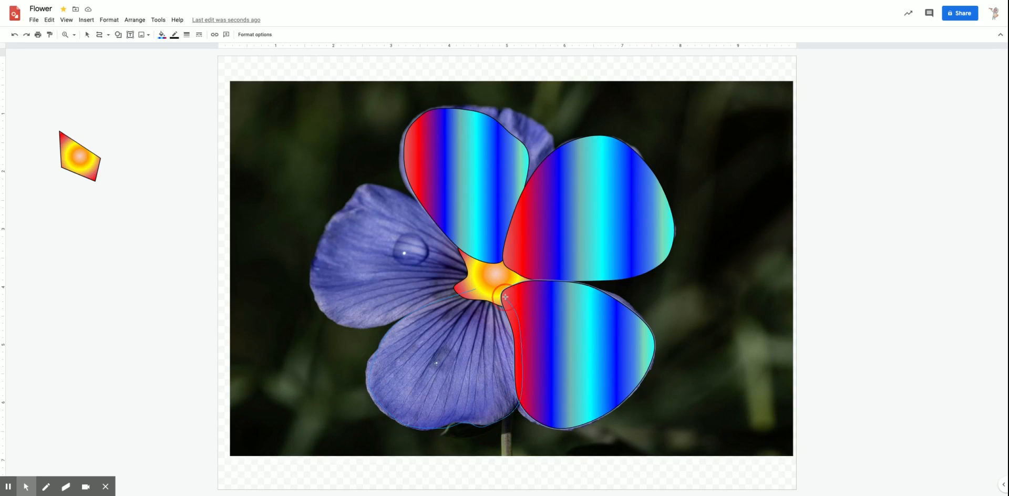
pyautogui.click(476, 289)
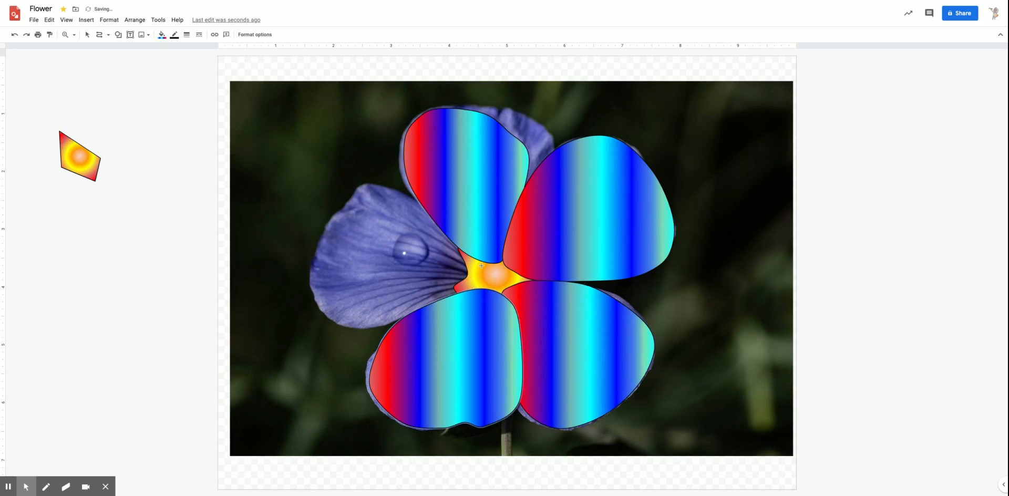
# - Trace the remaining left petal as a closed shape with the Curve tool, starting and ending on the center shape
pyautogui.click(481, 265)
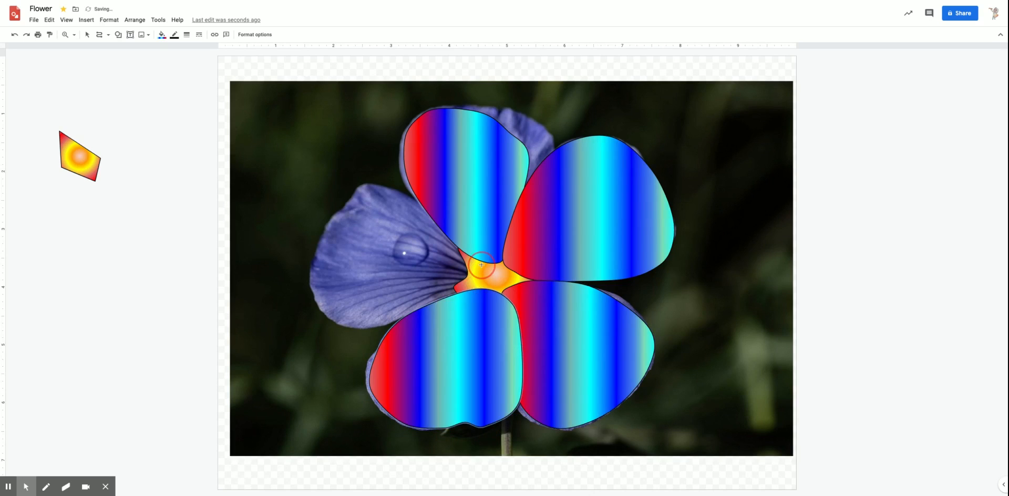
pyautogui.click(416, 204)
pyautogui.click(374, 184)
pyautogui.click(318, 246)
pyautogui.click(309, 282)
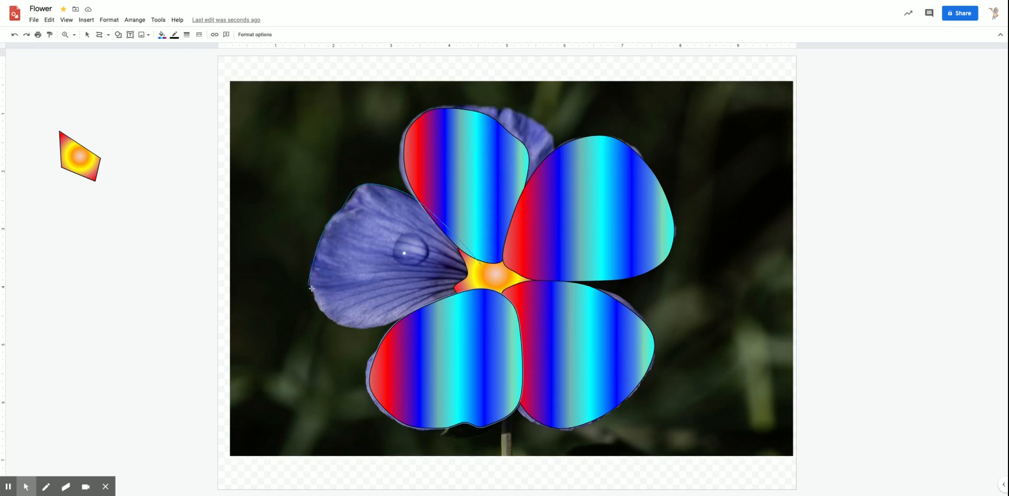
pyautogui.click(325, 319)
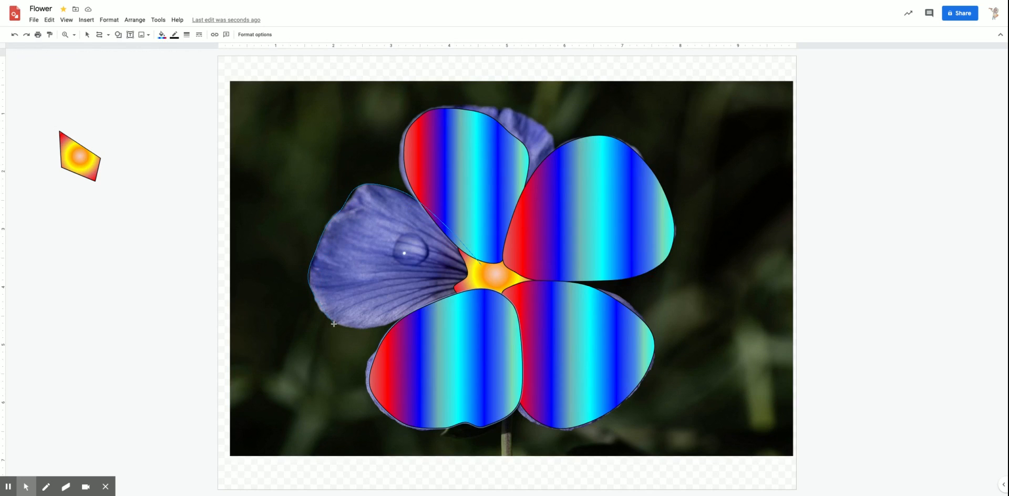
pyautogui.click(373, 328)
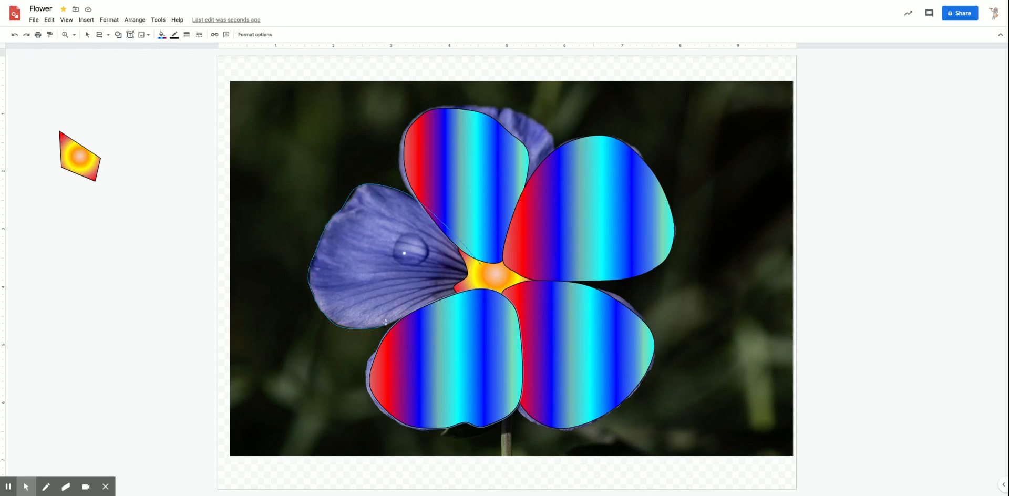
pyautogui.click(431, 305)
pyautogui.click(482, 264)
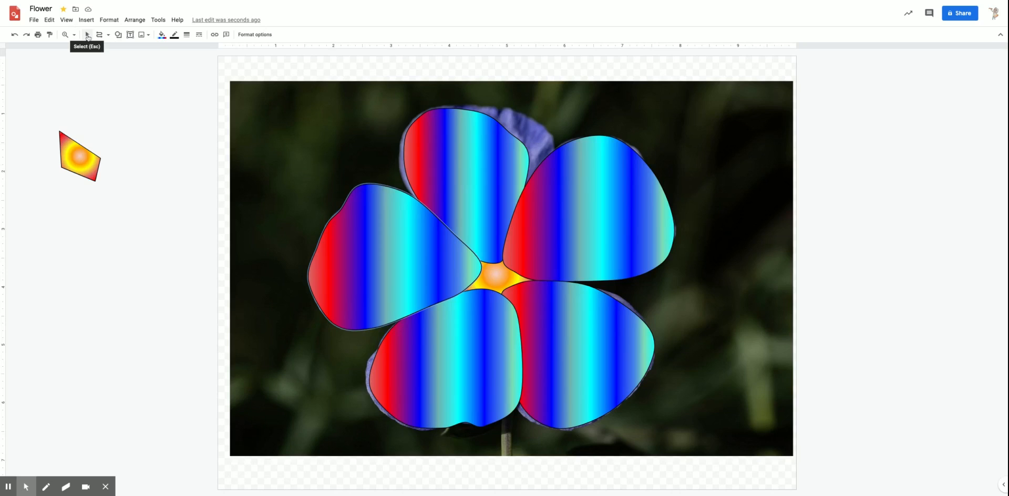
# - Select the flower's center shape and bring it to the front of the petals
pyautogui.click(88, 36)
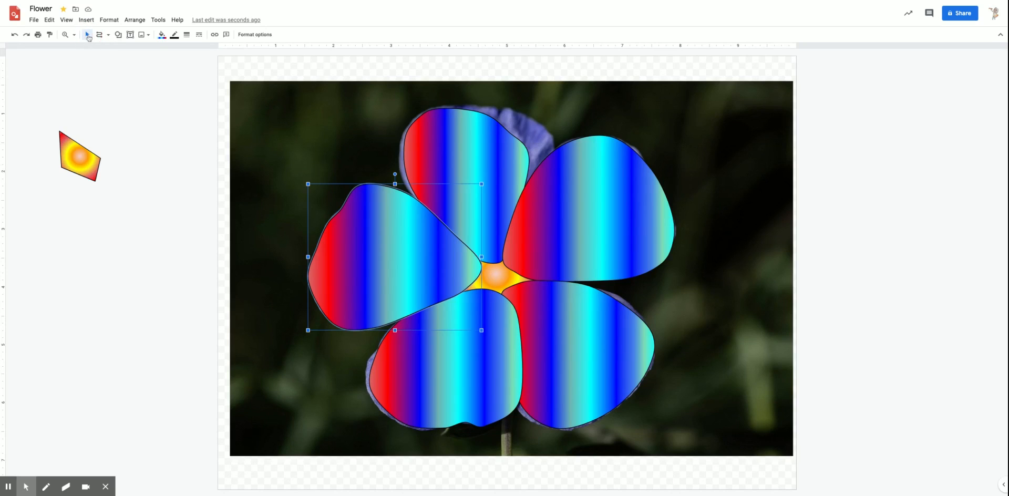
pyautogui.click(505, 280)
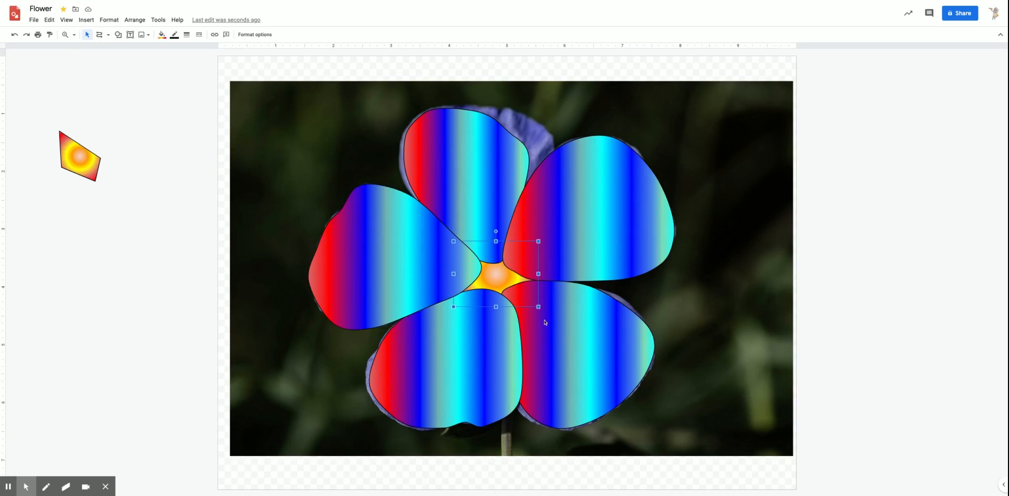
pyautogui.click(135, 21)
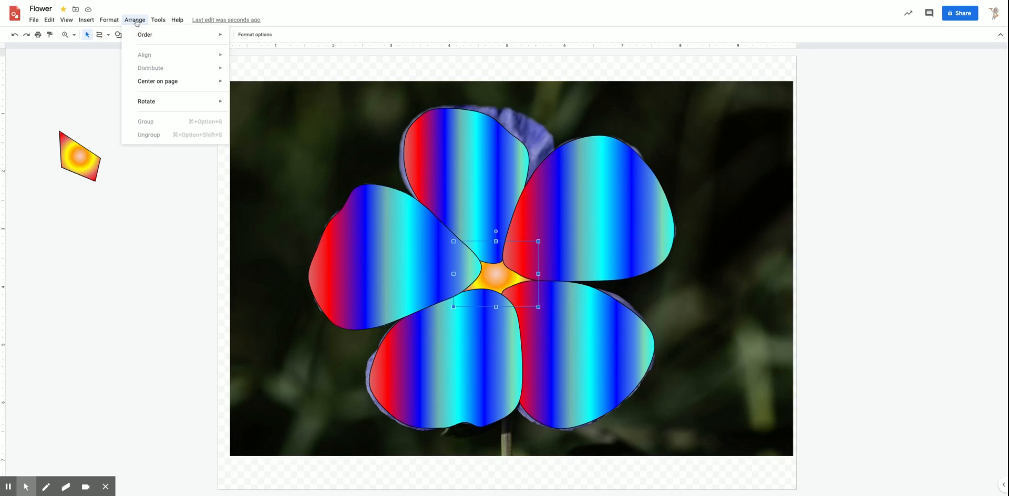
pyautogui.moveTo(139, 36)
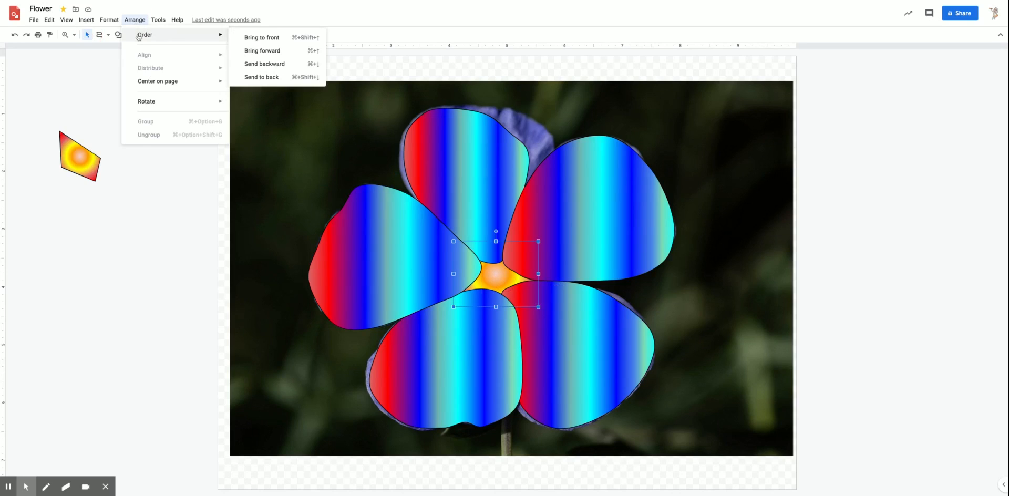
pyautogui.click(256, 37)
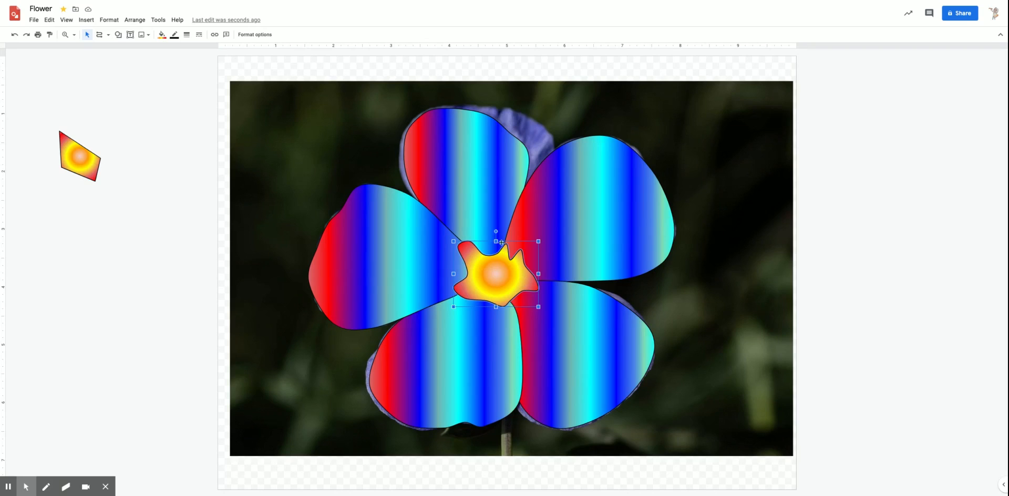
# - Try an 8 px border weight on the center shape, and settle on 4 px
pyautogui.click(186, 35)
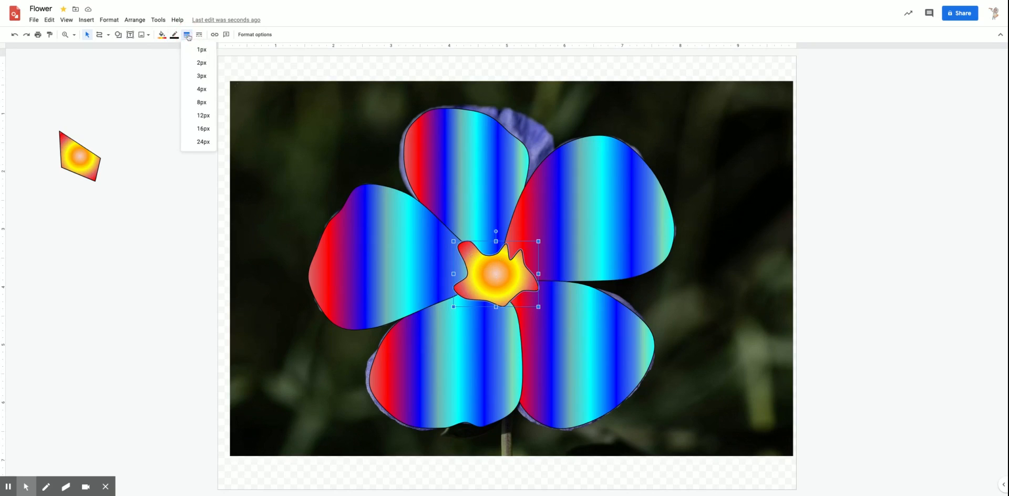
pyautogui.click(200, 102)
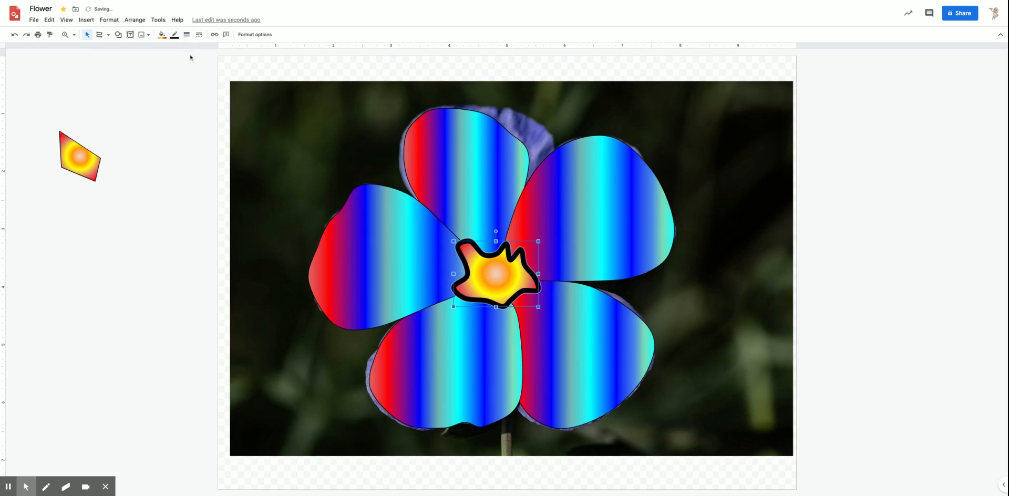
pyautogui.click(187, 35)
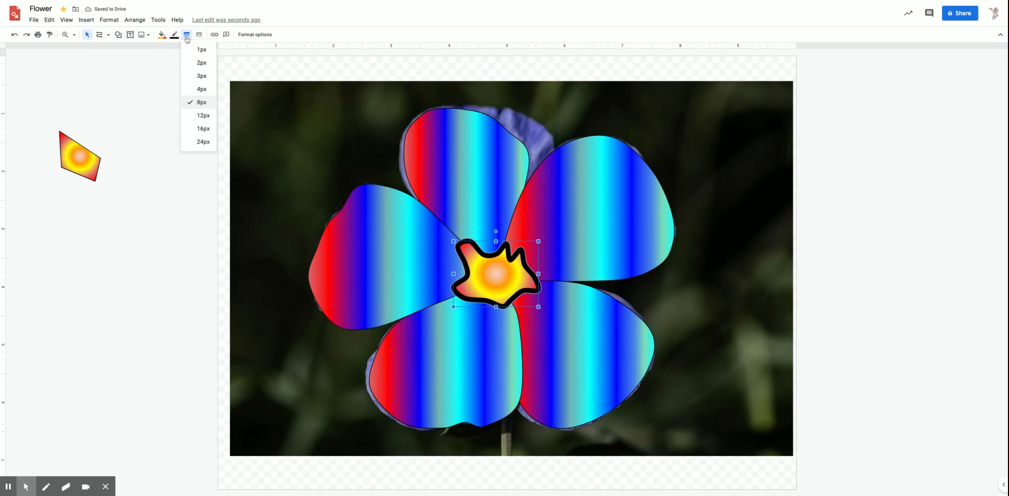
pyautogui.click(200, 90)
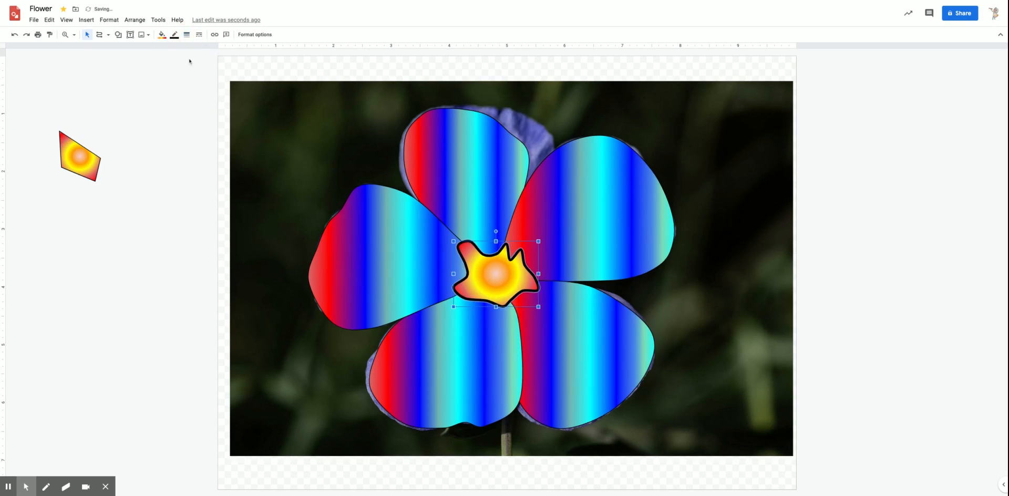
# - Try yellow as the center shape's border color, settle on orange, and deselect the shape
pyautogui.click(179, 38)
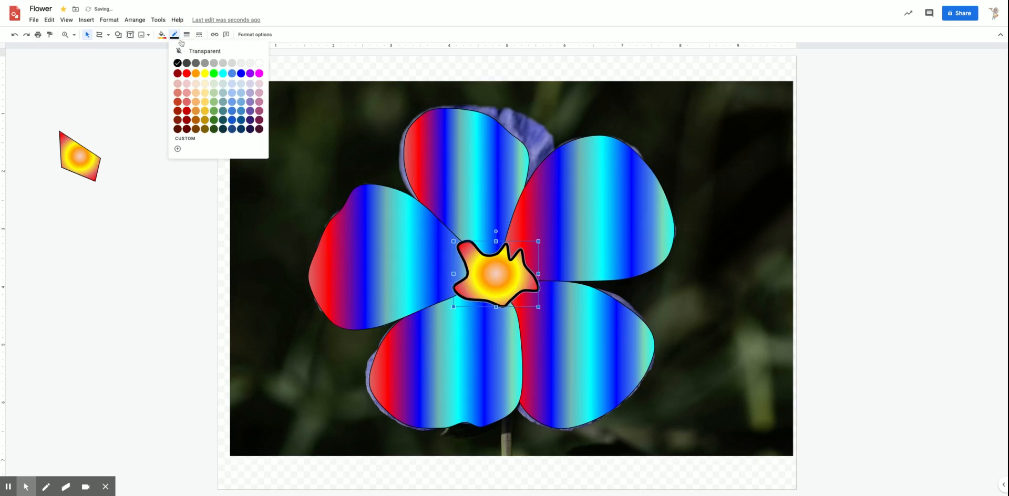
pyautogui.click(207, 75)
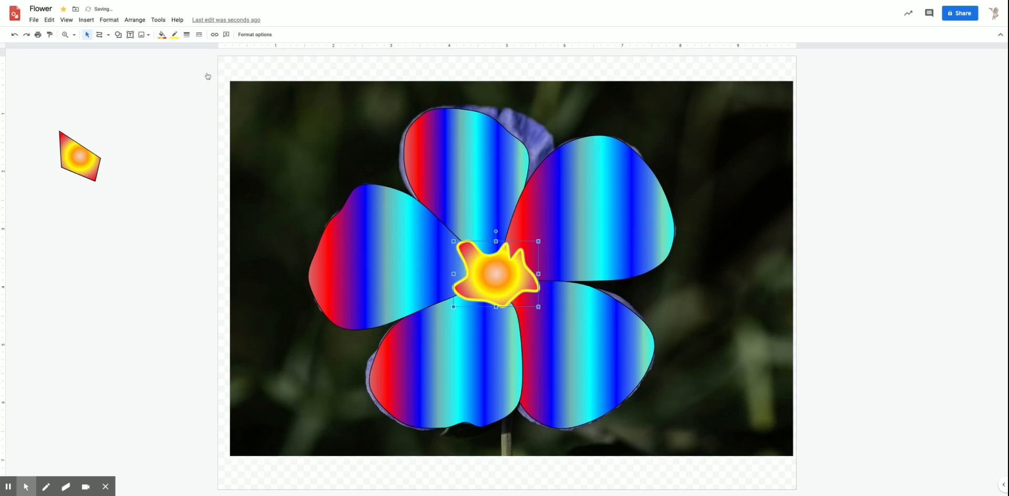
pyautogui.click(174, 35)
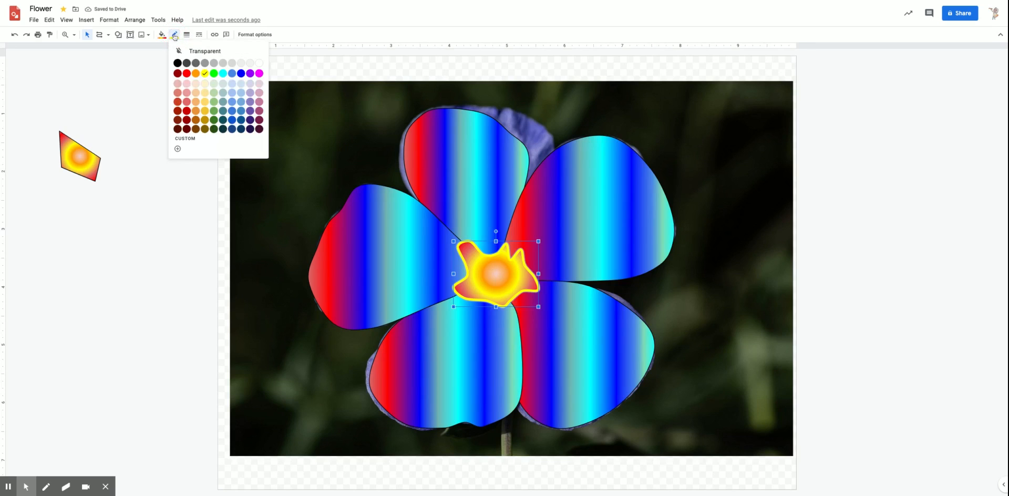
pyautogui.click(196, 73)
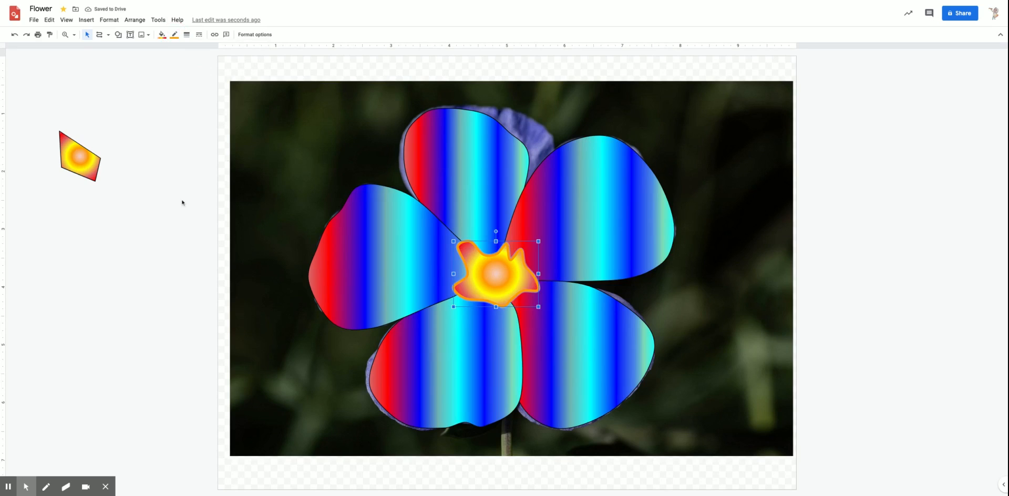
pyautogui.click(155, 210)
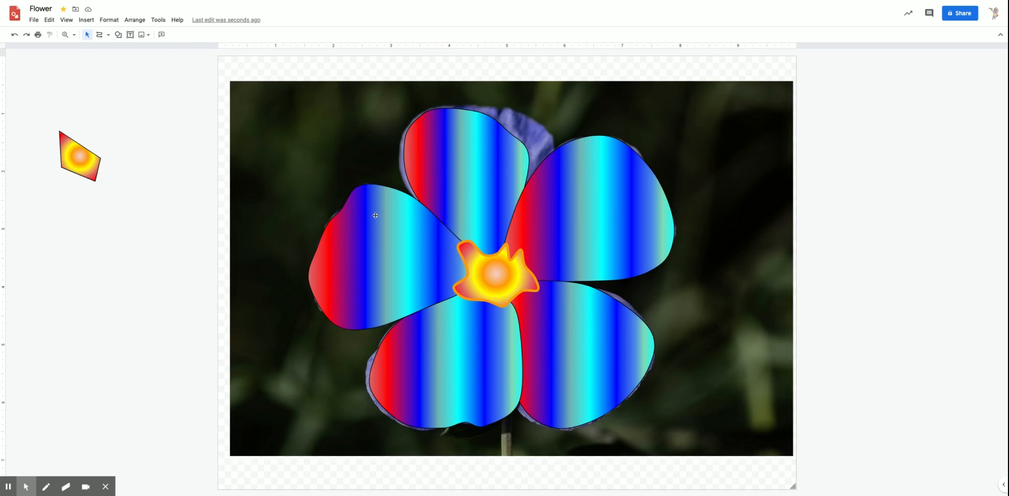
# - Select all five petals together and give them a red border with a weight of 4 px
pyautogui.click(465, 167)
pyautogui.keyDown('shift'); pyautogui.click(349, 281); pyautogui.keyUp('shift')
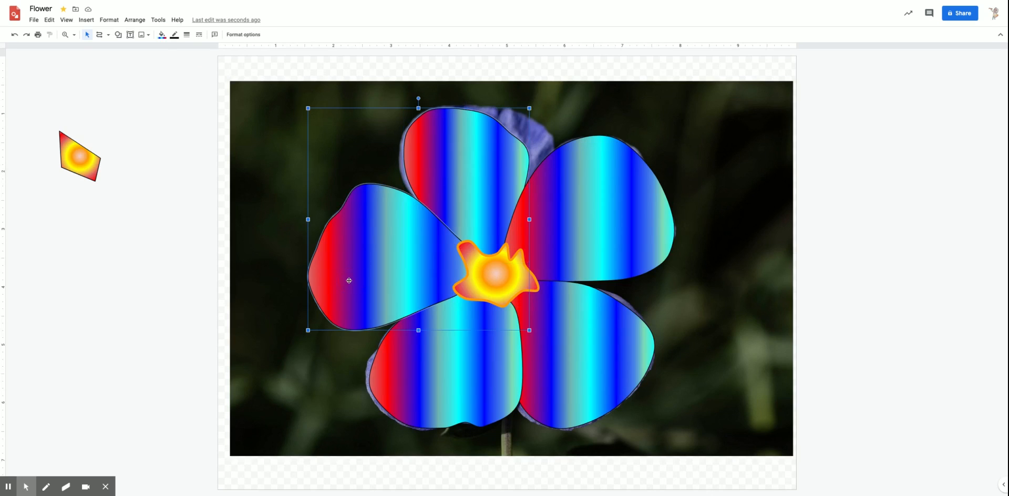
pyautogui.keyDown('shift'); pyautogui.click(433, 377); pyautogui.keyUp('shift')
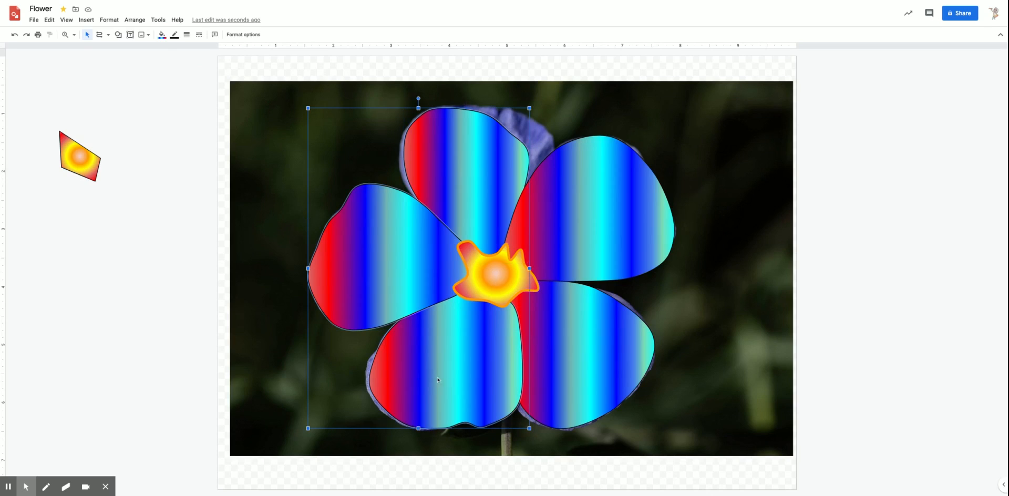
pyautogui.keyDown('shift'); pyautogui.click(606, 352); pyautogui.keyUp('shift')
pyautogui.keyDown('shift'); pyautogui.click(671, 229); pyautogui.keyUp('shift')
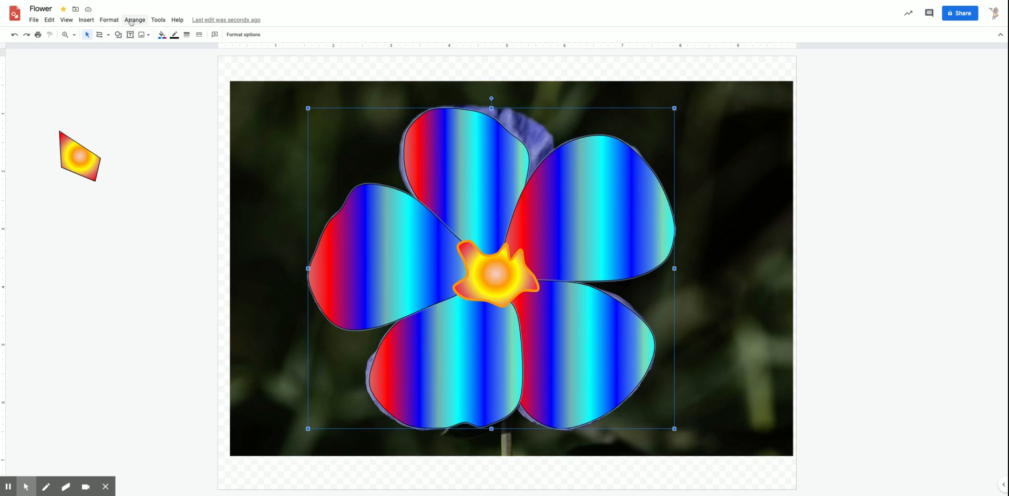
pyautogui.click(176, 38)
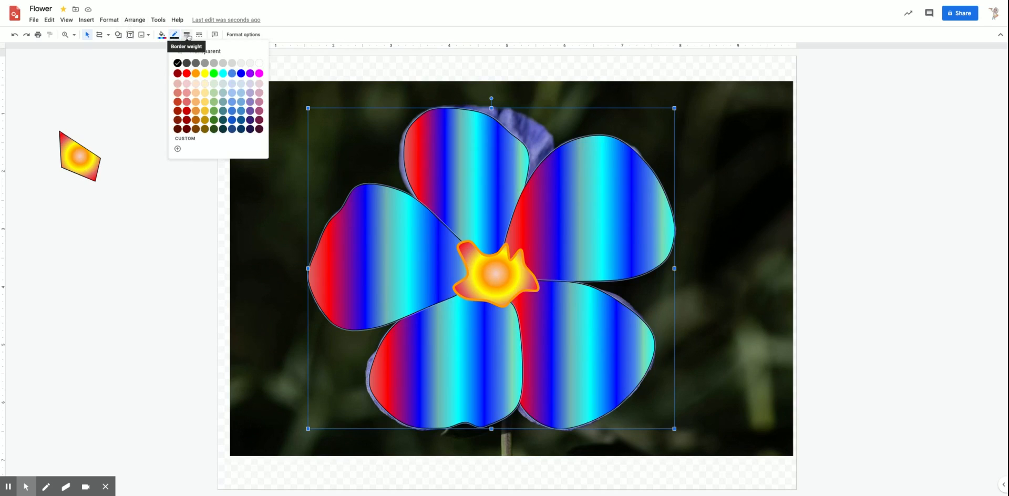
pyautogui.click(187, 35)
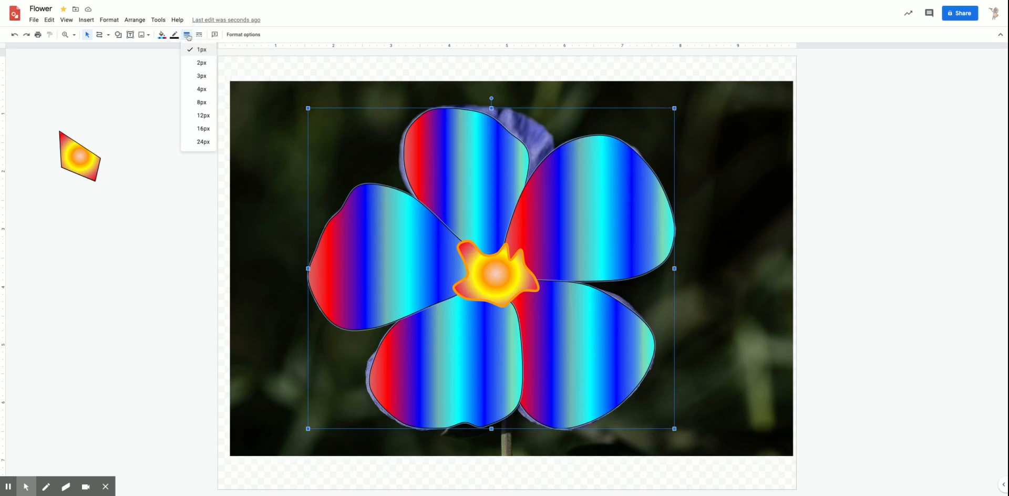
pyautogui.click(199, 95)
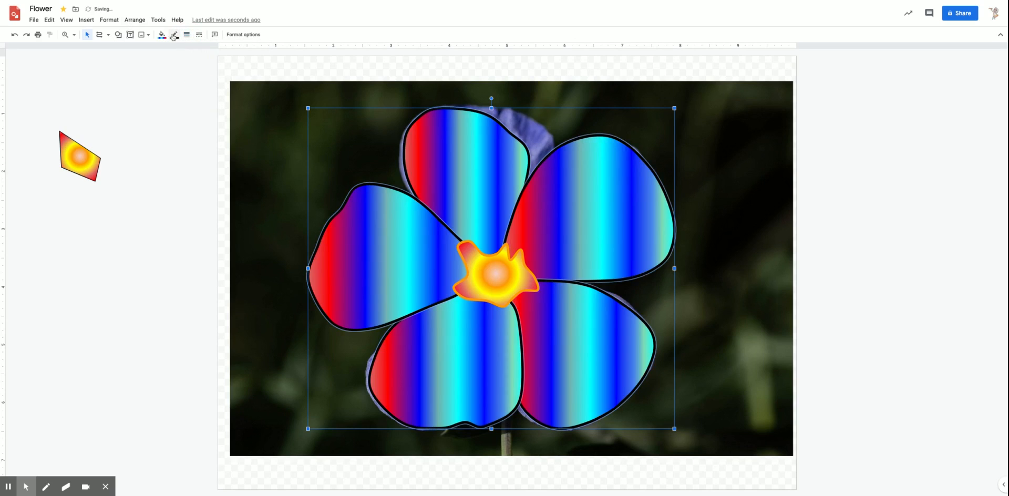
pyautogui.click(174, 37)
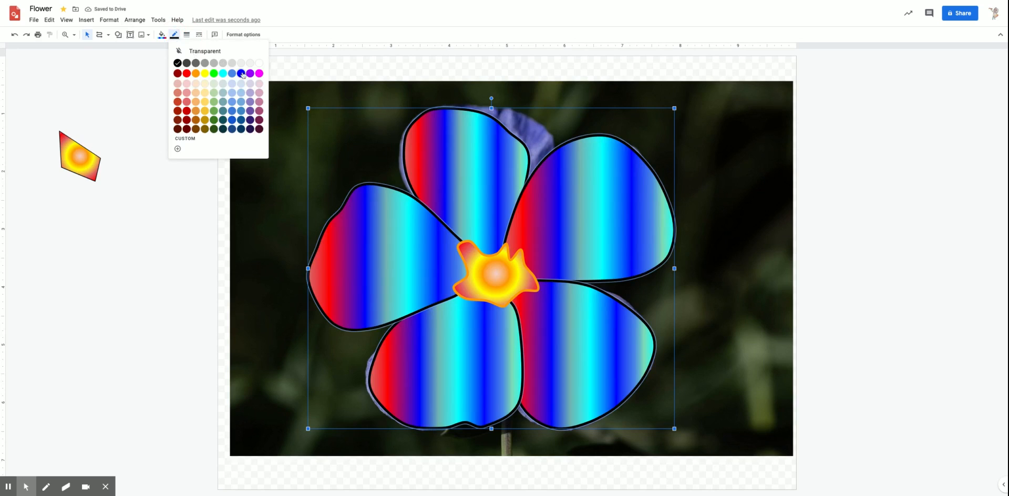
pyautogui.click(187, 73)
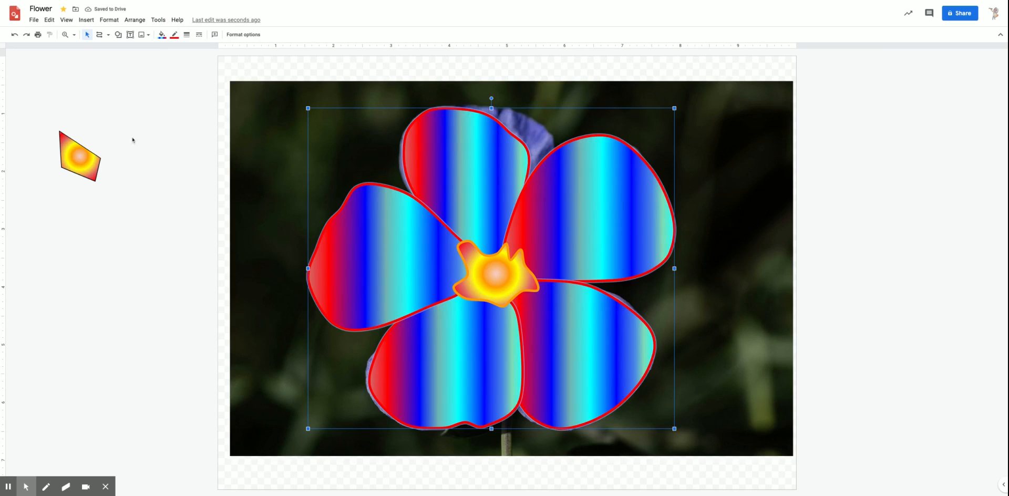
# - Delete the spare yellow-orange gradient shape lying outside the canvas
pyautogui.click(85, 172)
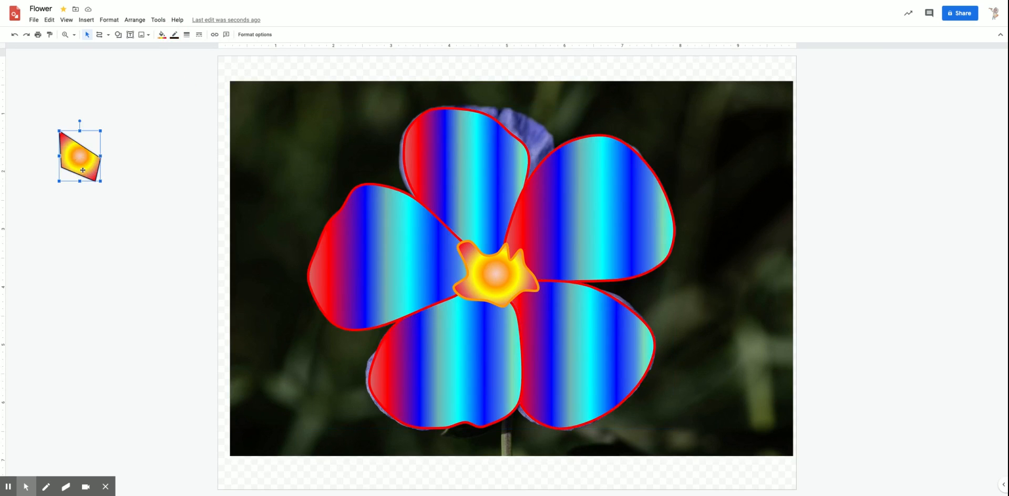
pyautogui.press('Delete')
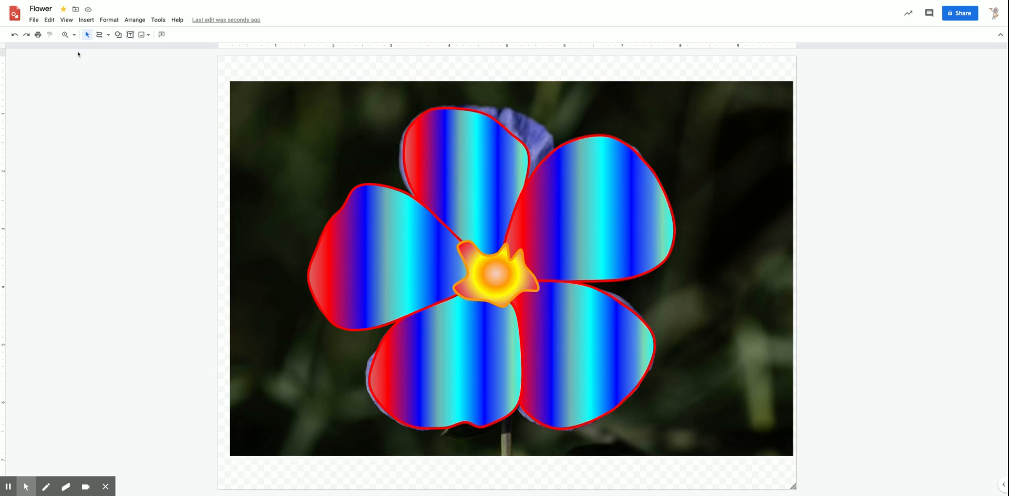
# - Search the web for polka dots images to insert into the drawing
pyautogui.click(87, 19)
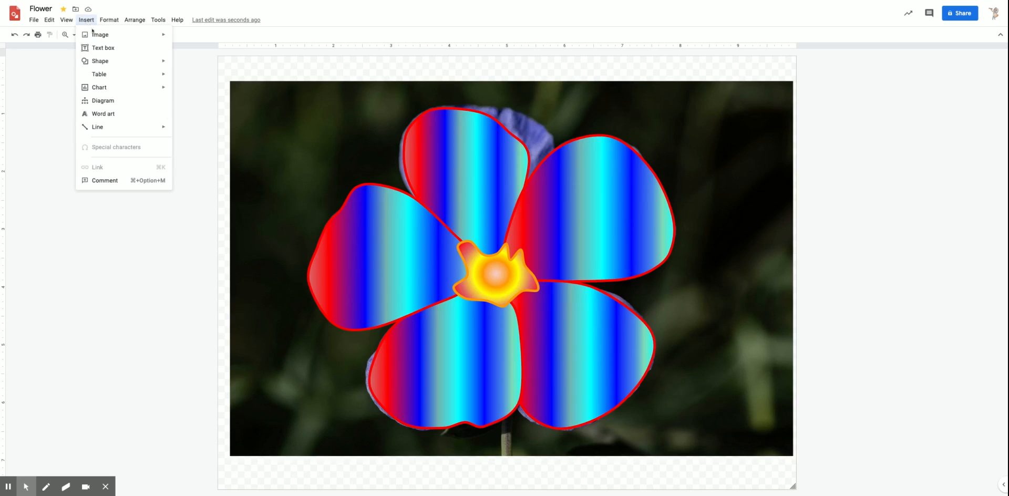
pyautogui.moveTo(93, 32)
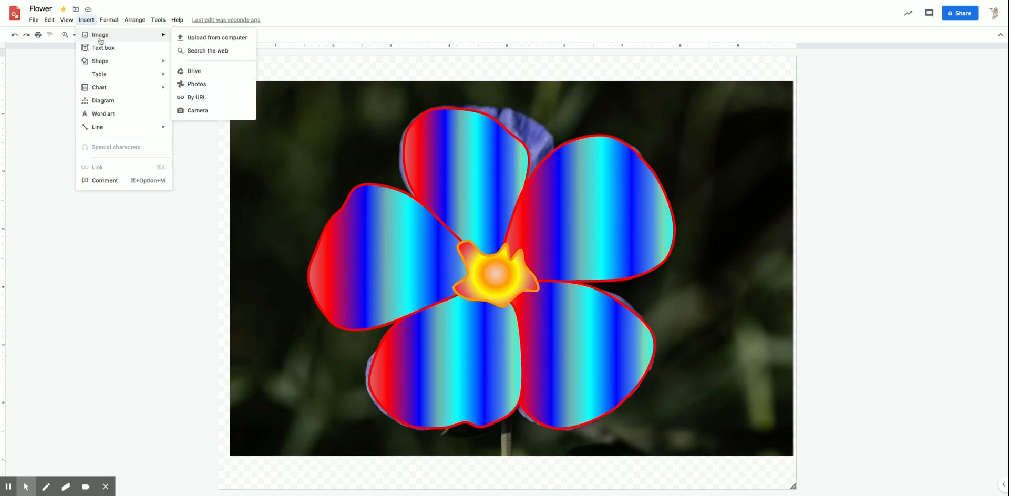
pyautogui.click(211, 51)
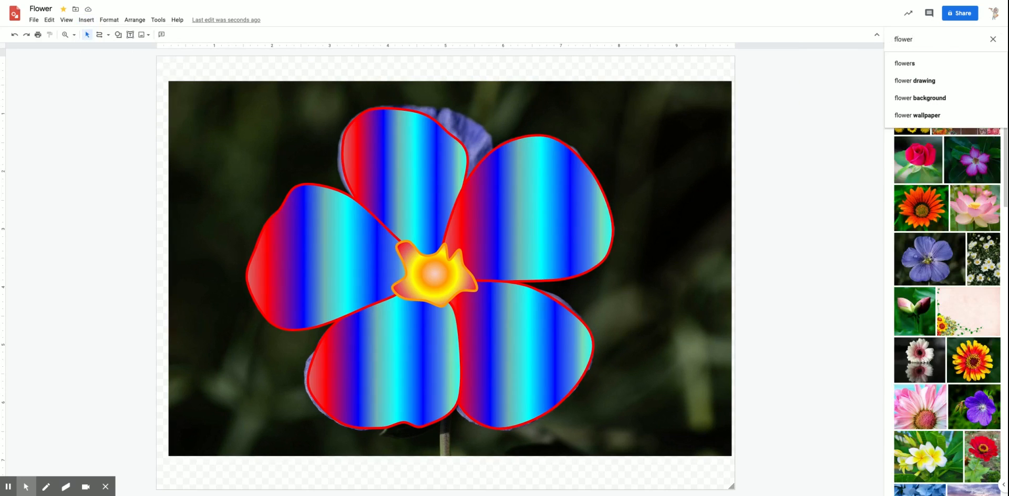
pyautogui.moveTo(924, 39); pyautogui.dragTo(862, 40)
pyautogui.write('polk')
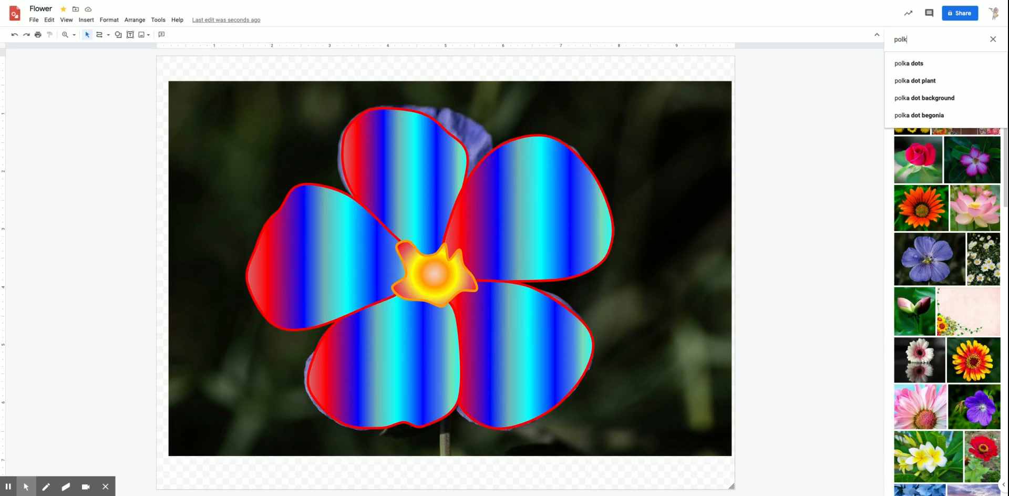
pyautogui.click(905, 63)
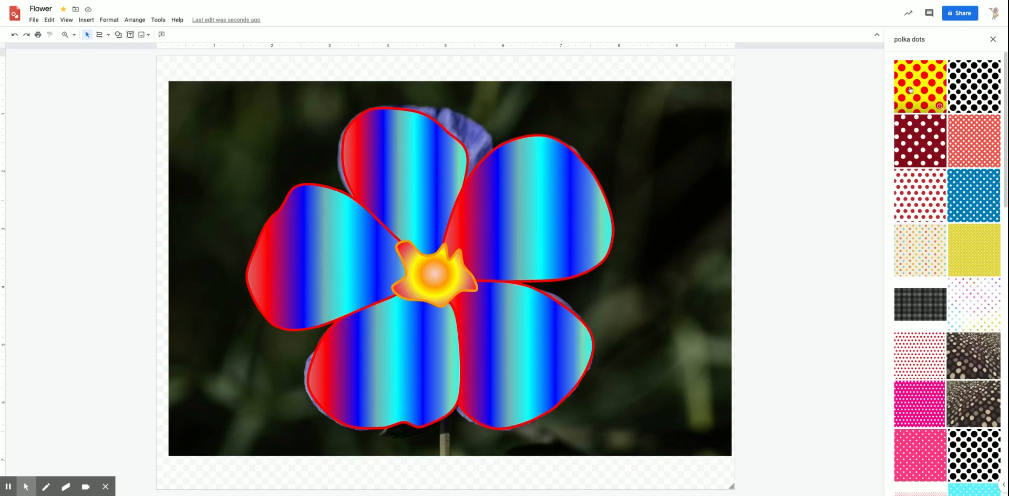
# - Insert the rainbow-colored polka dot image from the search results into the drawing
pyautogui.scroll(-7, 935, 397)
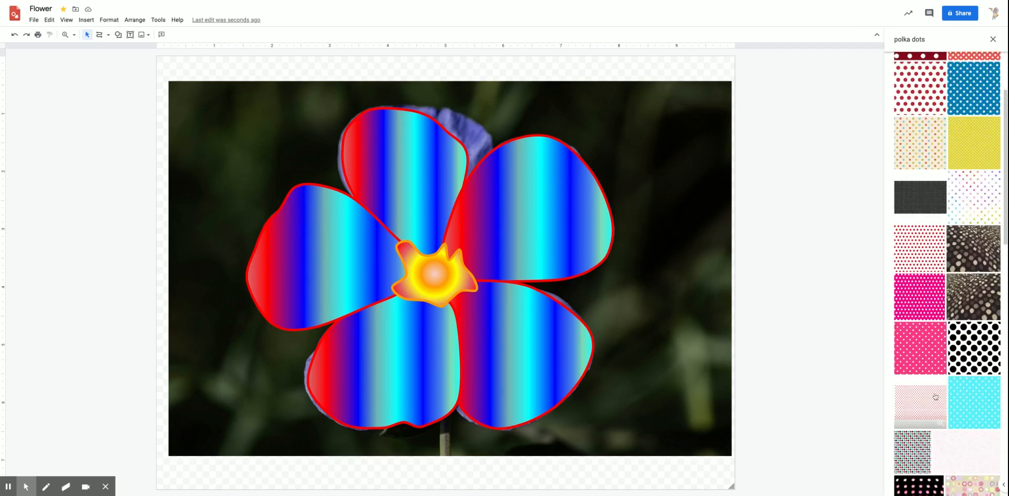
pyautogui.scroll(-2, 935, 397)
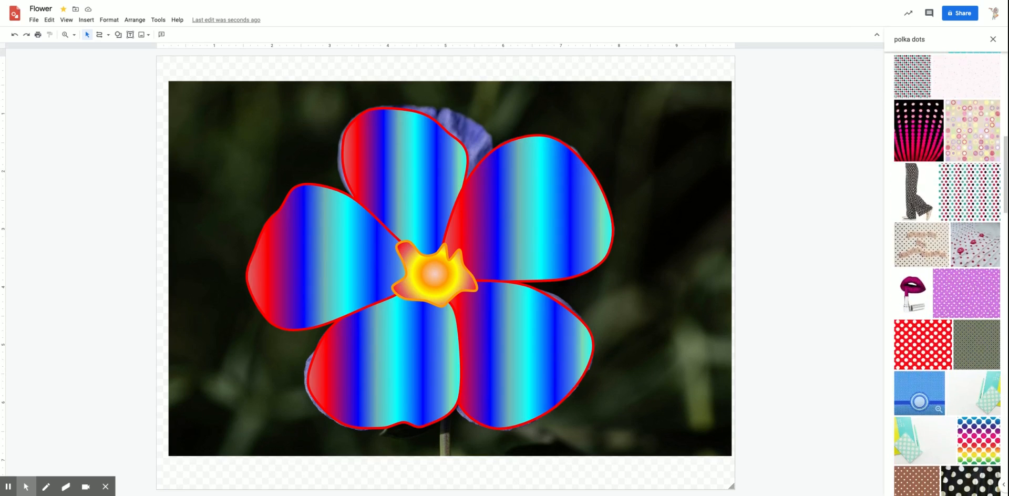
pyautogui.click(990, 444)
pyautogui.click(986, 487)
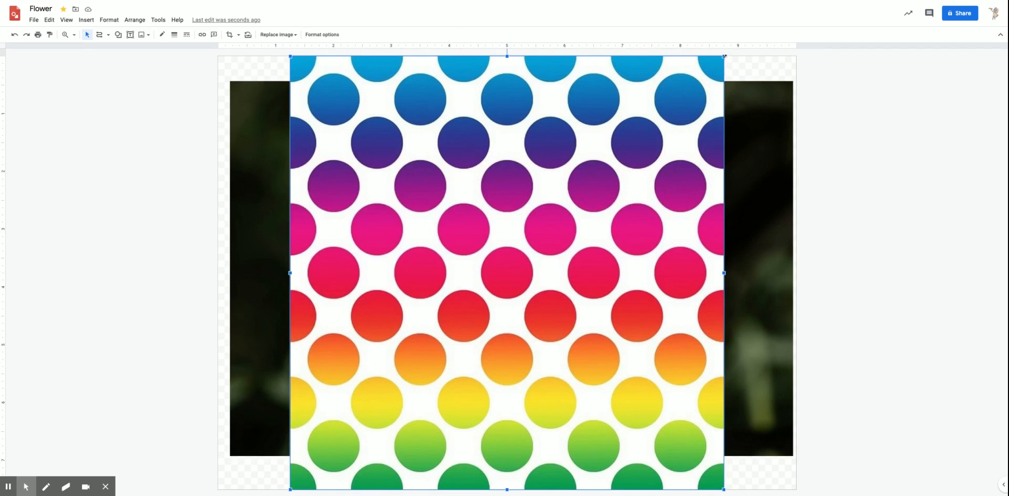
# - Stretch and trim the polka dot image's four sides so it roughly matches the size of the flower photo
pyautogui.moveTo(725, 56)
pyautogui.mouseDown()
pyautogui.moveTo(738, 71)
pyautogui.moveTo(725, 57)
pyautogui.mouseUp()
pyautogui.moveTo(726, 273); pyautogui.dragTo(785, 273)
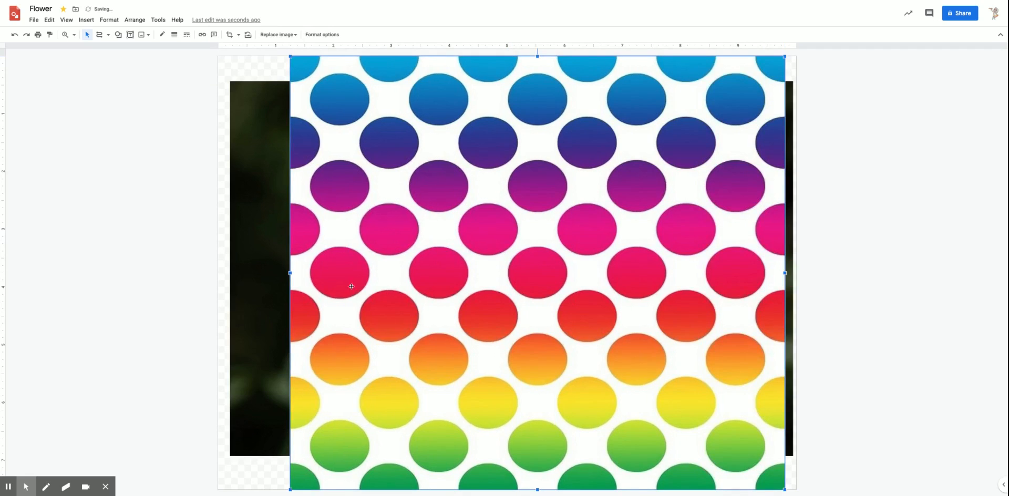
pyautogui.moveTo(291, 274); pyautogui.dragTo(232, 273)
pyautogui.moveTo(508, 56); pyautogui.dragTo(509, 77)
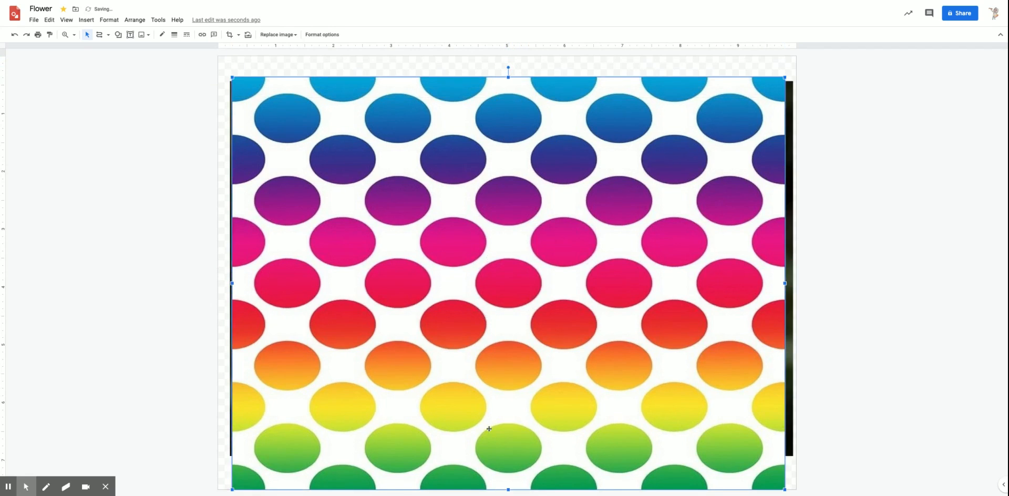
pyautogui.moveTo(508, 490); pyautogui.dragTo(511, 456)
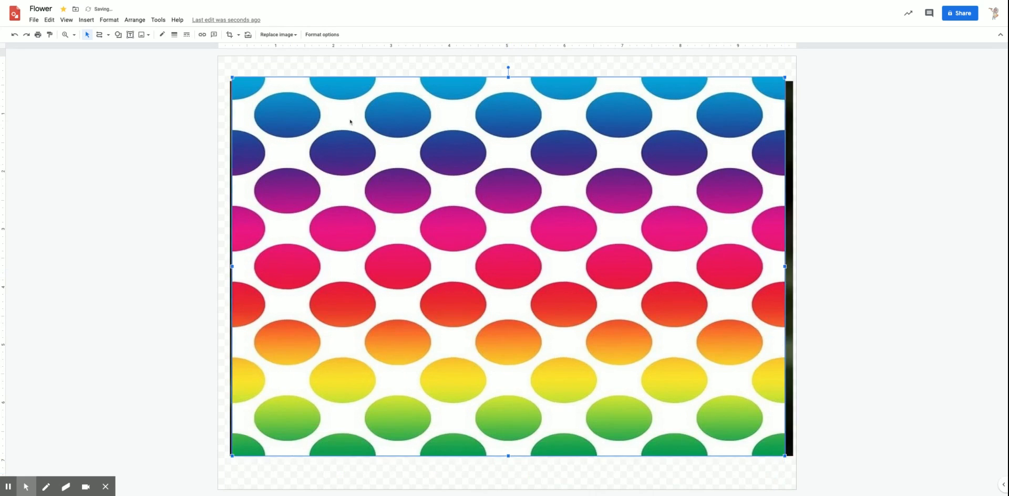
# - Send the polka dot image to the back, behind the photo and petals
pyautogui.click(135, 19)
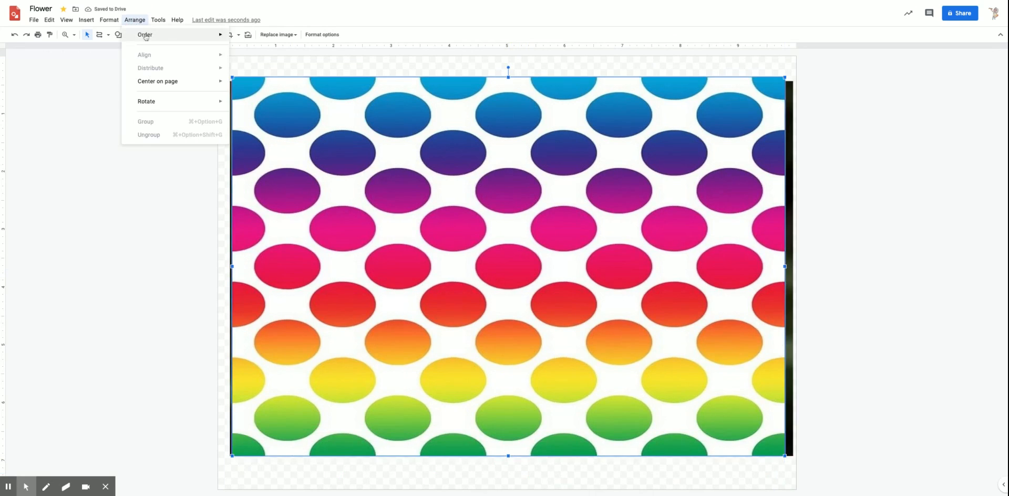
pyautogui.moveTo(145, 36)
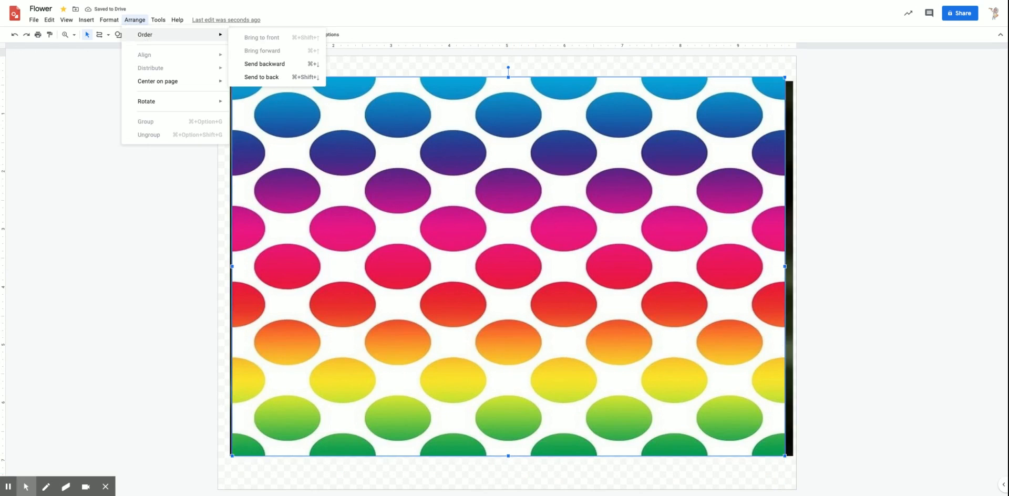
pyautogui.click(257, 79)
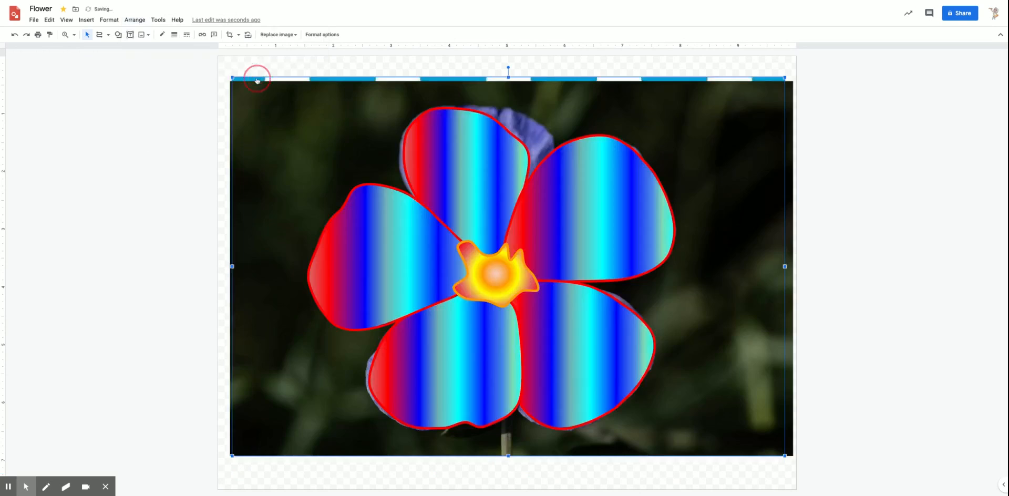
# - Move the flower photo off the canvas to its right, and delete the polka dot image behind the petals
pyautogui.moveTo(290, 122); pyautogui.dragTo(864, 119)
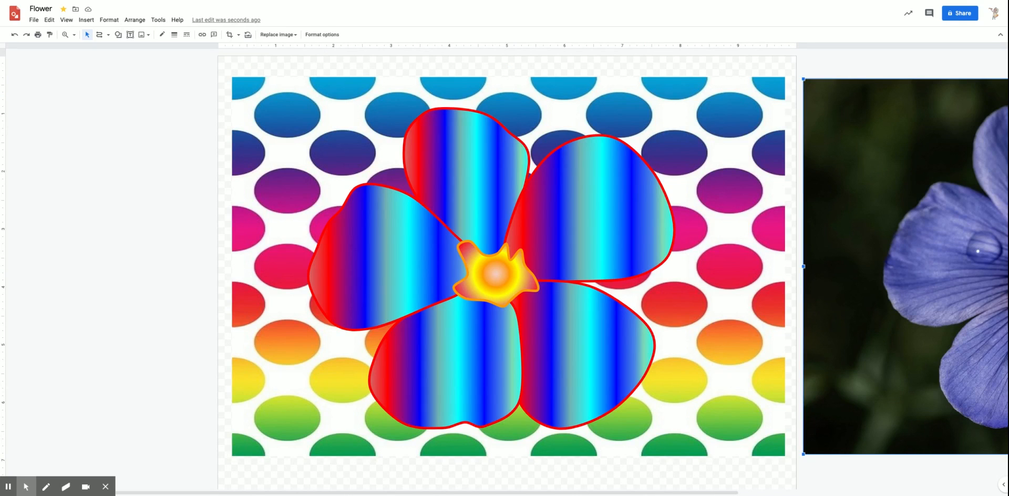
pyautogui.click(269, 149)
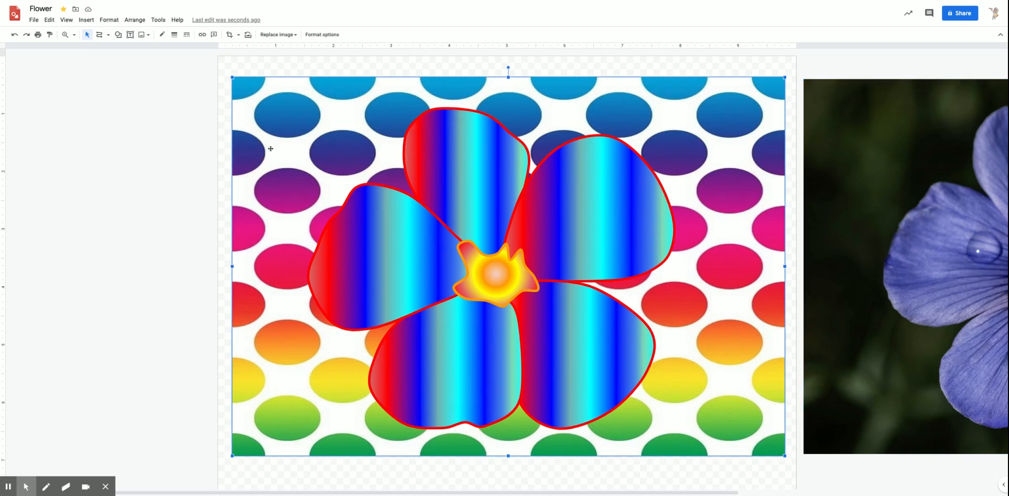
pyautogui.press('Delete')
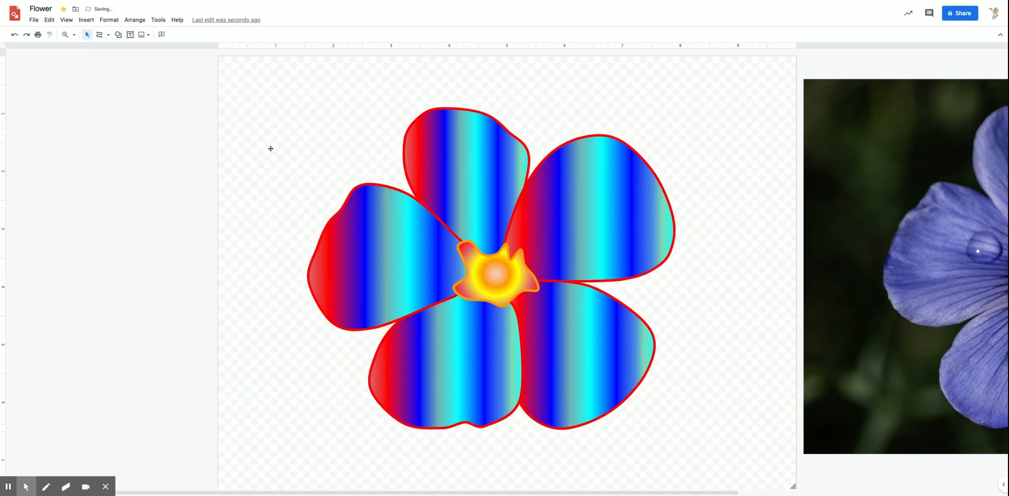
# - Draw a large rectangle over the whole flower, covering most of the canvas
pyautogui.click(86, 20)
pyautogui.moveTo(103, 41)
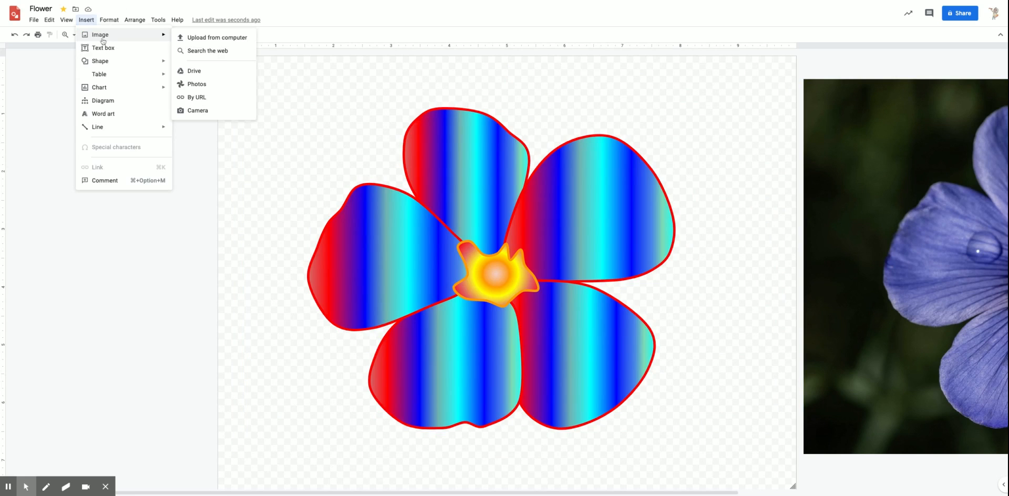
pyautogui.moveTo(105, 61)
pyautogui.moveTo(184, 65)
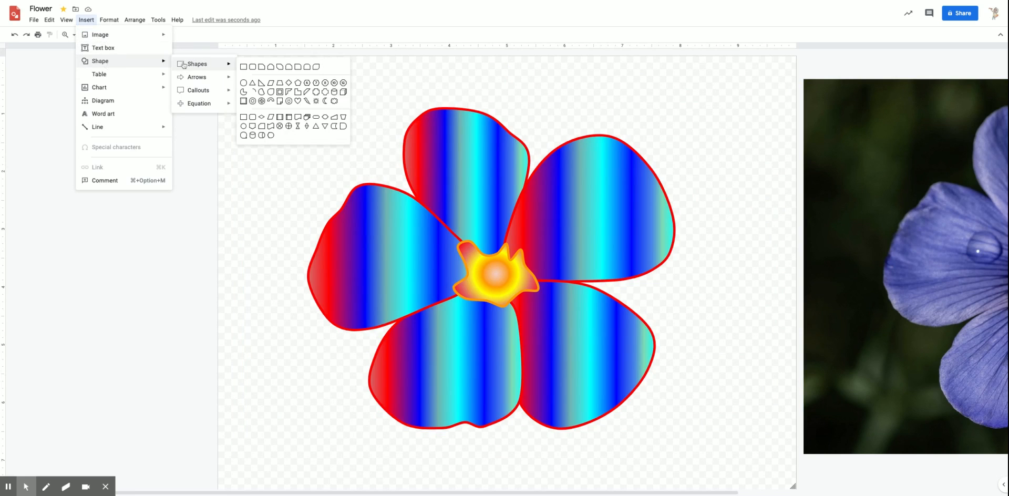
pyautogui.click(243, 67)
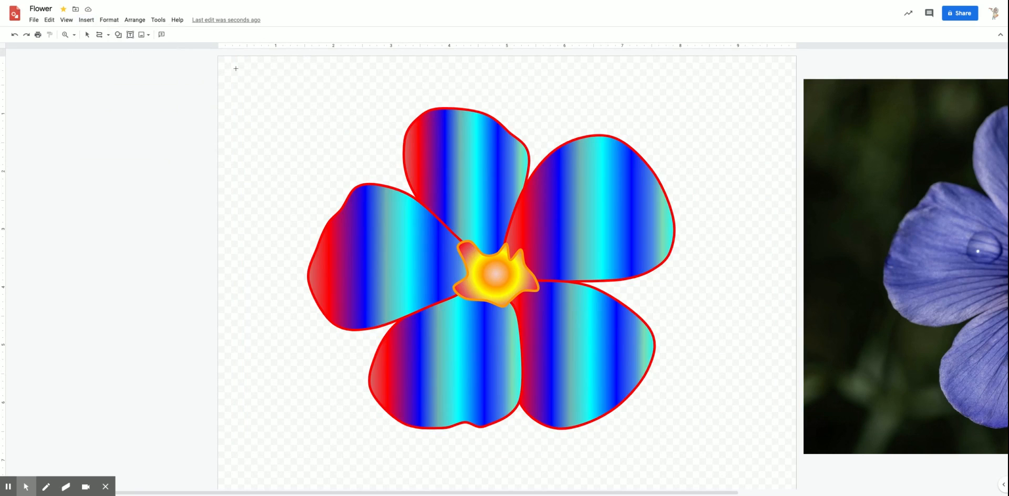
pyautogui.moveTo(244, 79); pyautogui.dragTo(335, 135)
pyautogui.moveTo(639, 315)
pyautogui.mouseDown()
pyautogui.moveTo(773, 446)
pyautogui.moveTo(771, 459)
pyautogui.mouseUp()
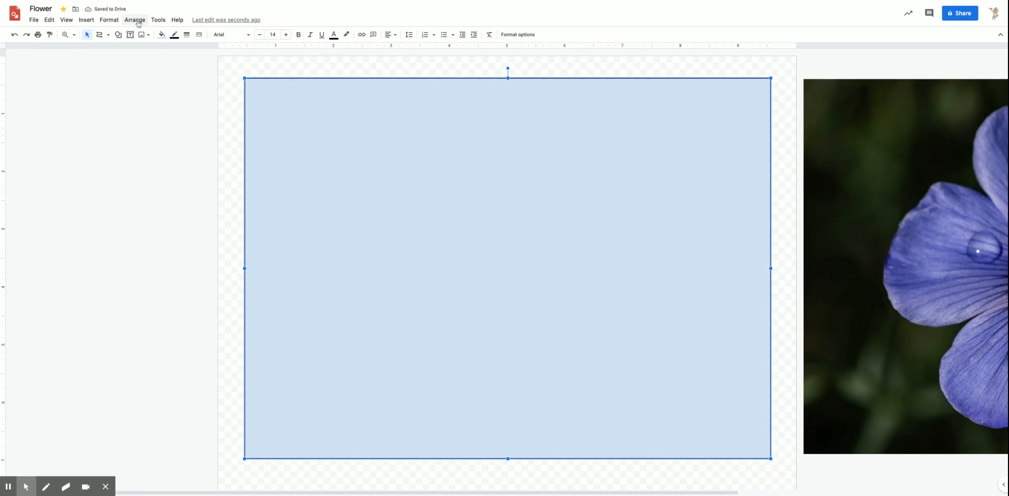
# - Start a custom gradient fill for the rectangle and set its first stop to cyan
pyautogui.click(161, 35)
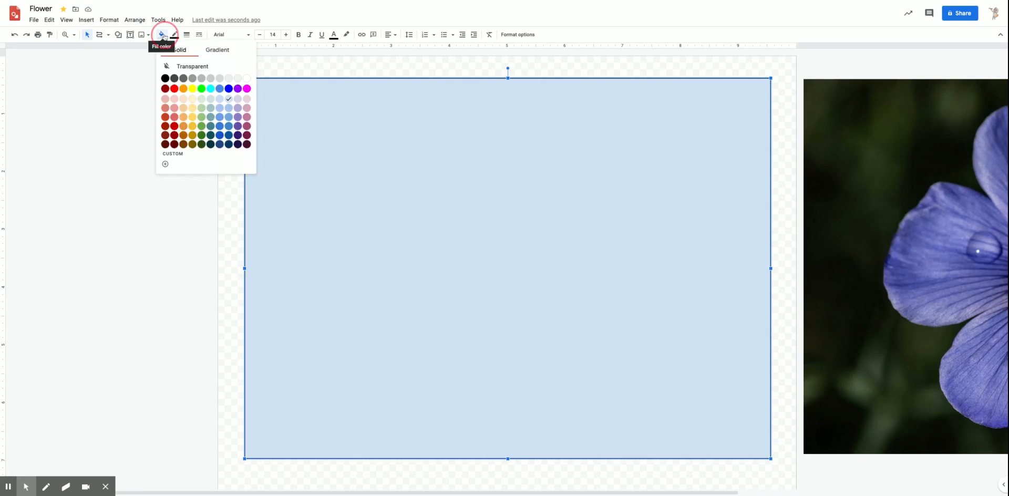
pyautogui.click(217, 50)
pyautogui.click(176, 137)
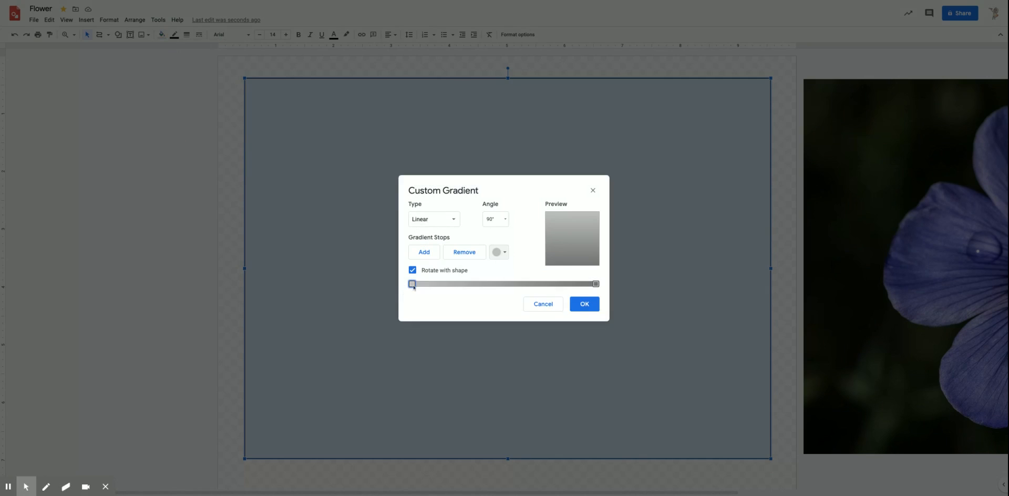
pyautogui.click(505, 253)
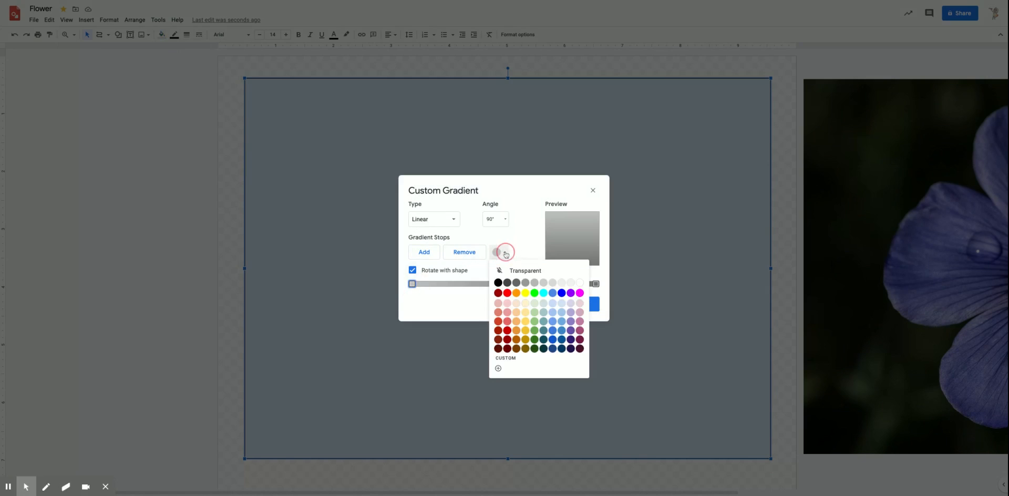
pyautogui.click(543, 296)
# - Keep the gradient linear and add a middle stop colored cornflower blue
pyautogui.click(432, 223)
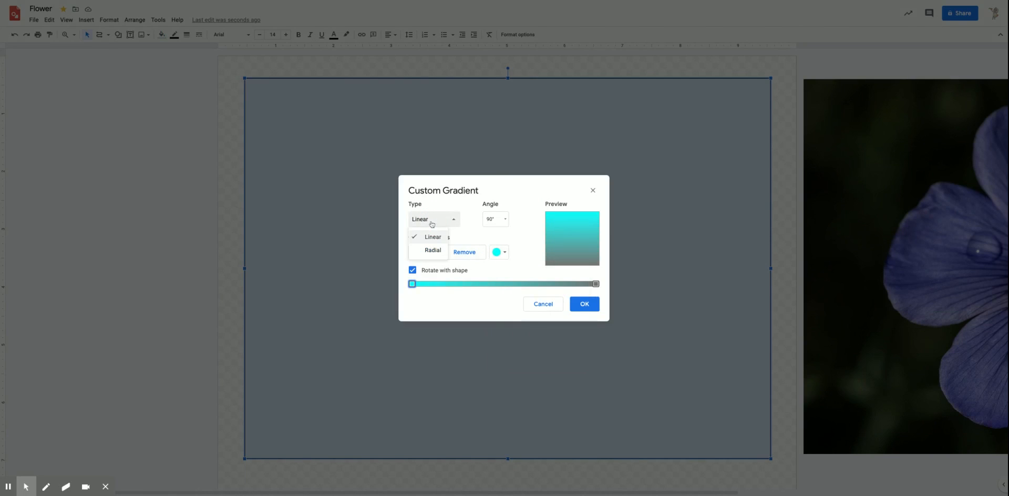
pyautogui.click(483, 271)
pyautogui.click(424, 253)
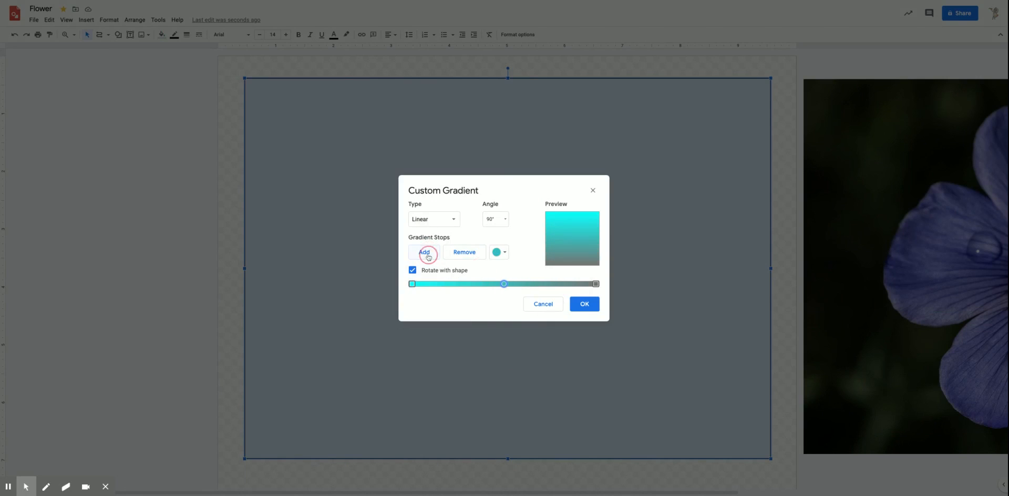
pyautogui.click(503, 253)
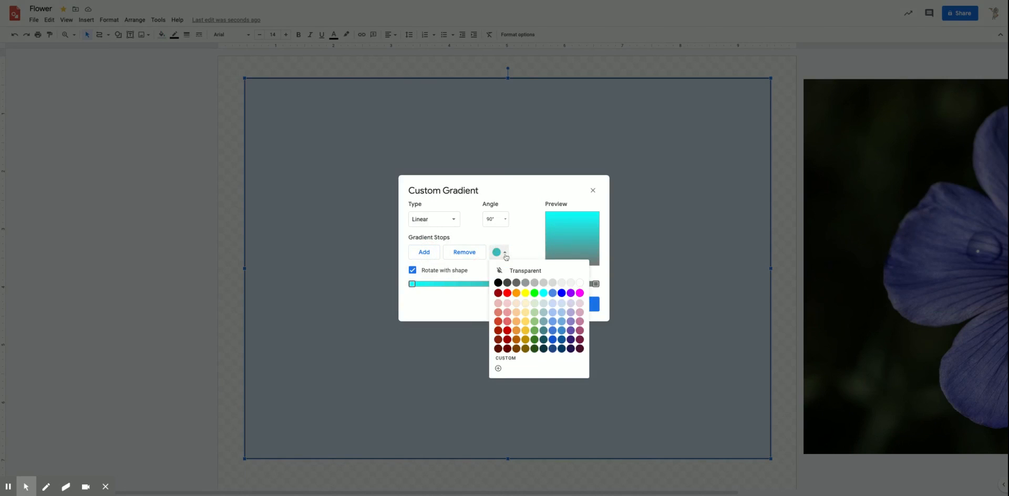
pyautogui.click(549, 296)
# - Add another gradient stop between the middle and the end, colored purple
pyautogui.click(425, 253)
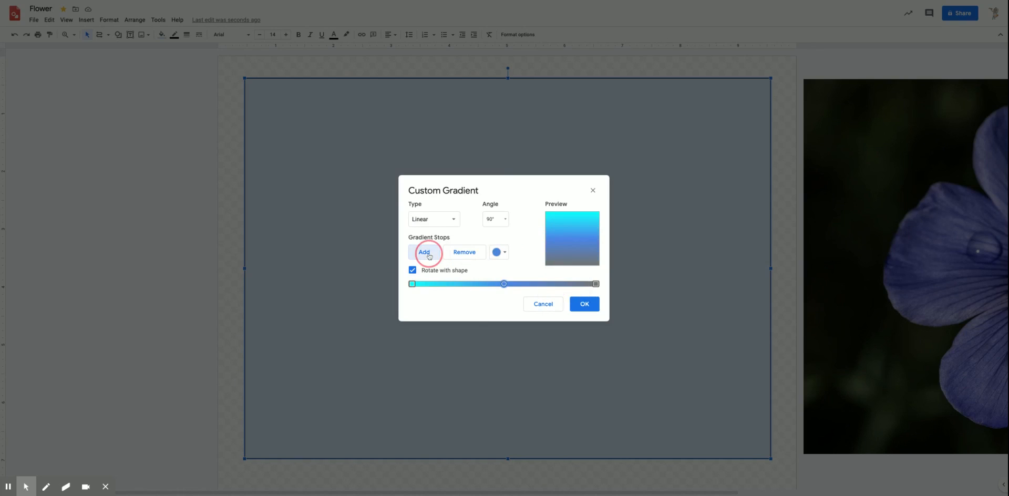
pyautogui.click(504, 254)
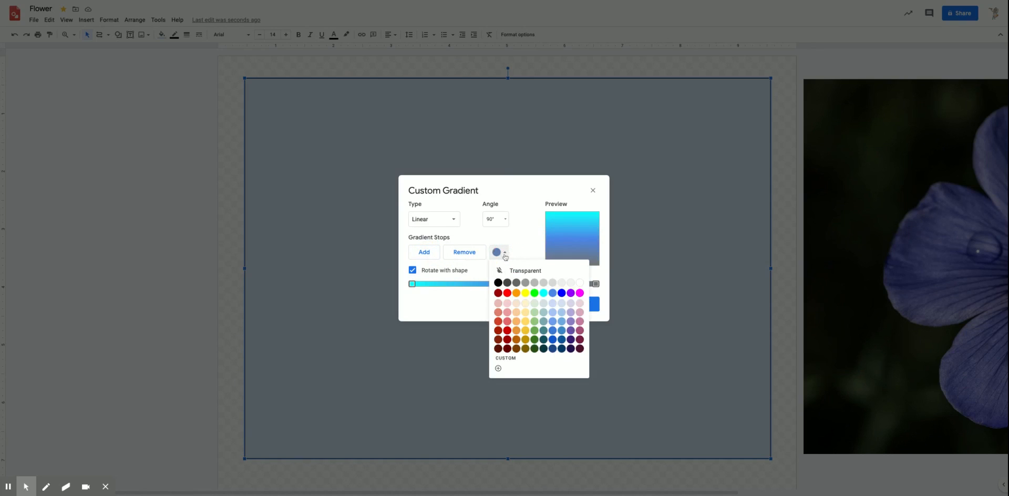
pyautogui.click(571, 293)
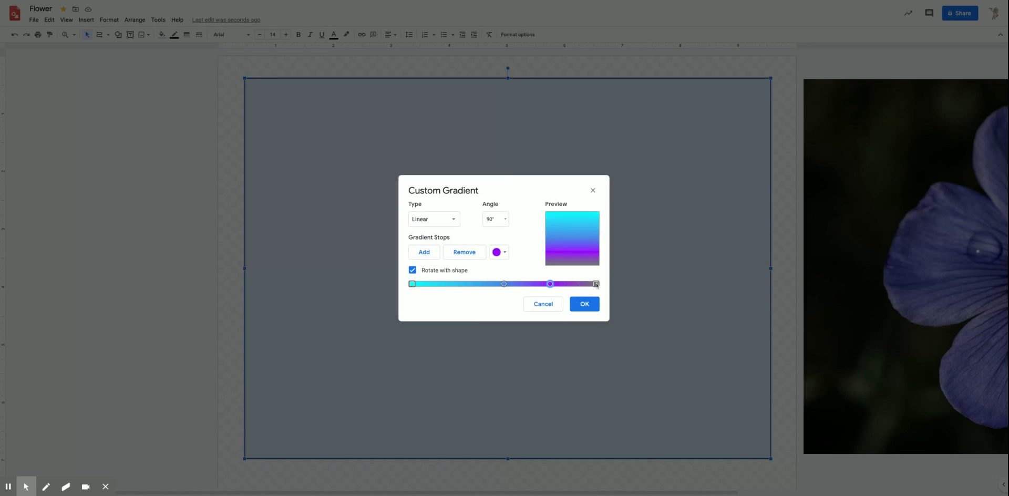
# - Set the gradient's end stop to cornflower blue and shift the two inner stops toward the cyan start
pyautogui.click(596, 284)
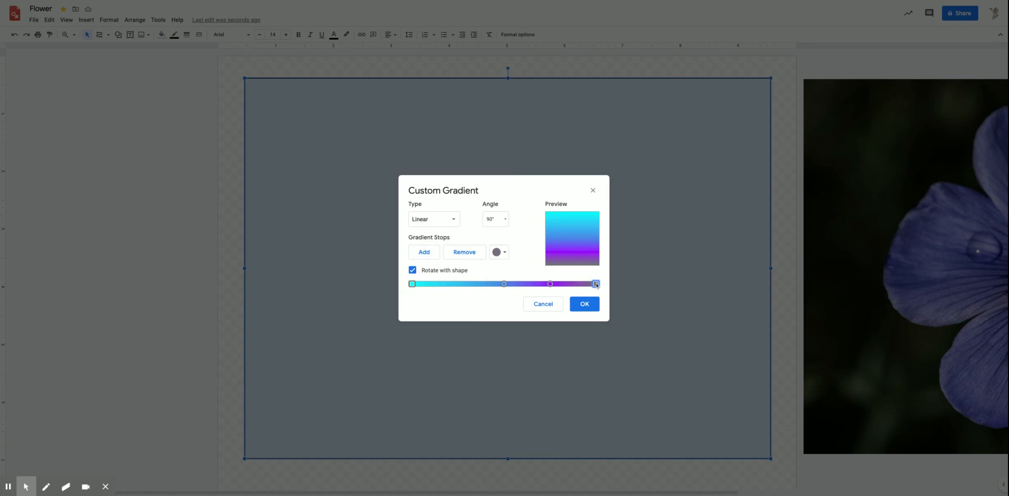
pyautogui.click(503, 254)
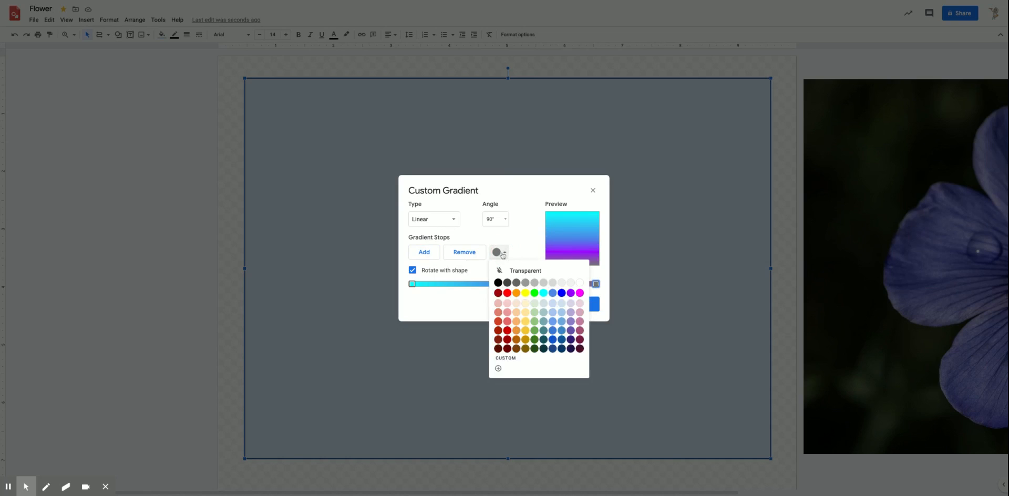
pyautogui.click(553, 295)
pyautogui.moveTo(504, 284); pyautogui.dragTo(471, 284)
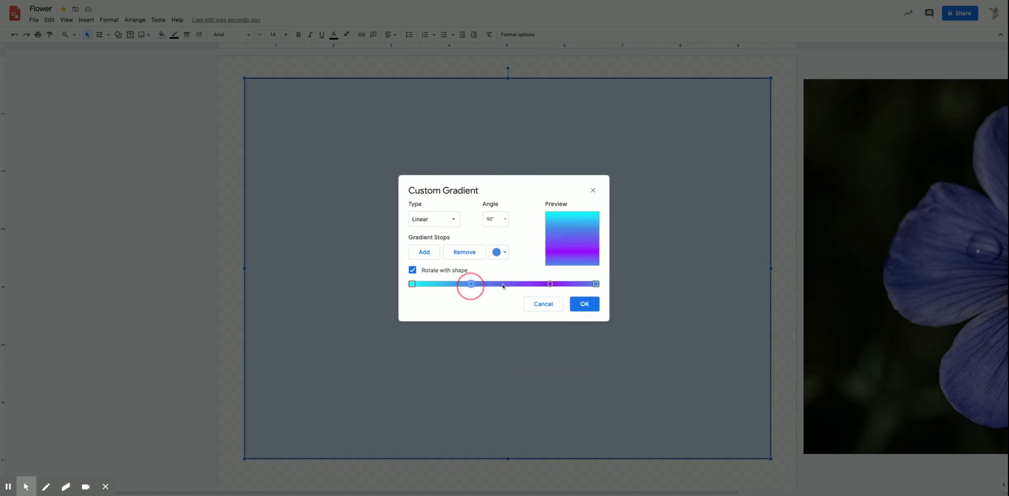
pyautogui.moveTo(550, 284); pyautogui.dragTo(527, 284)
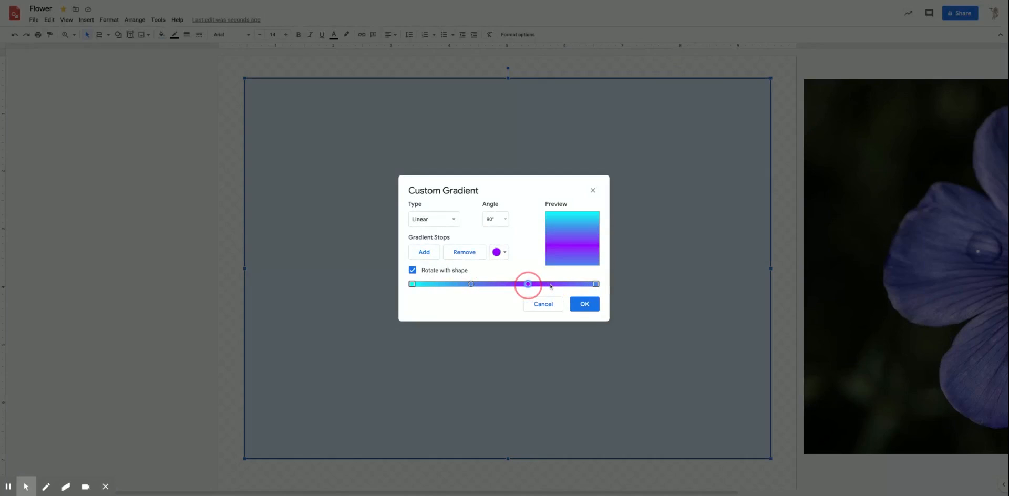
# - Try a 270° angle for the rectangle's gradient, return it to 90°, and apply the custom gradient
pyautogui.click(505, 220)
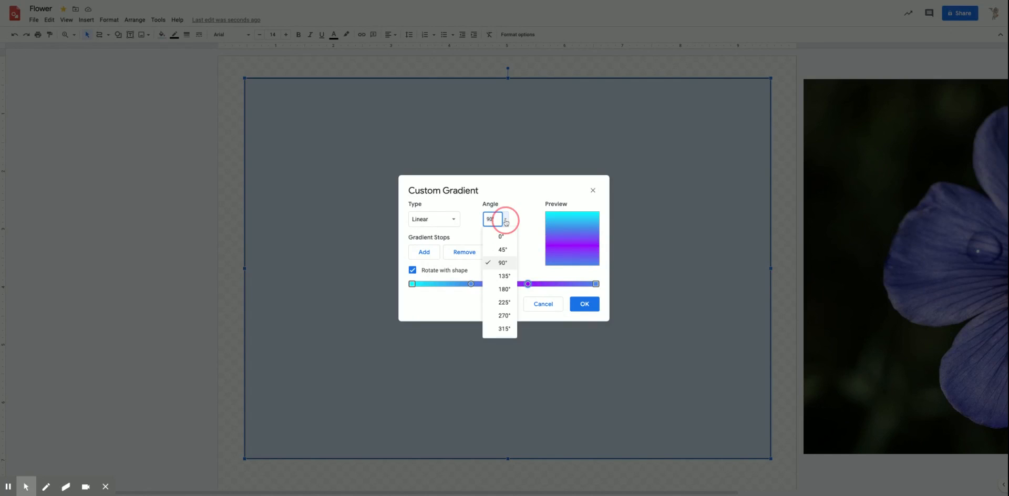
pyautogui.click(504, 315)
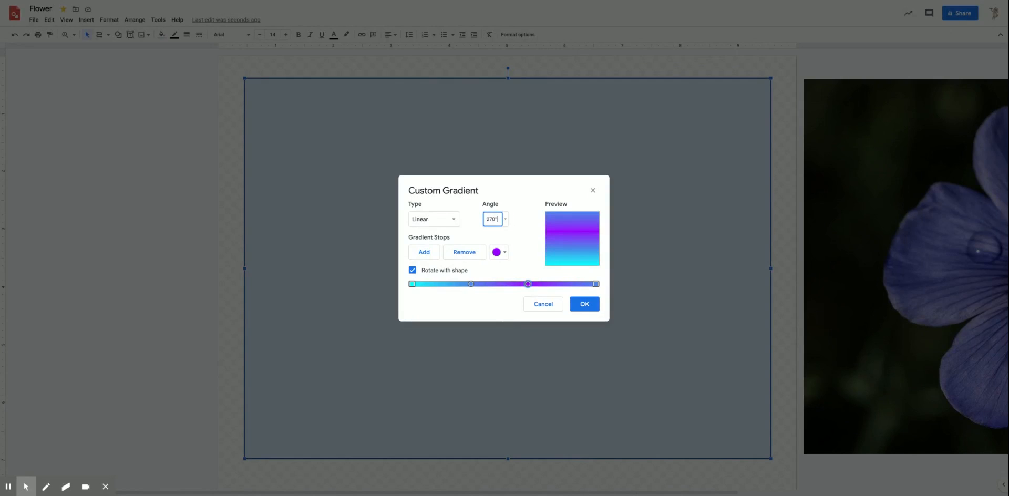
pyautogui.click(506, 219)
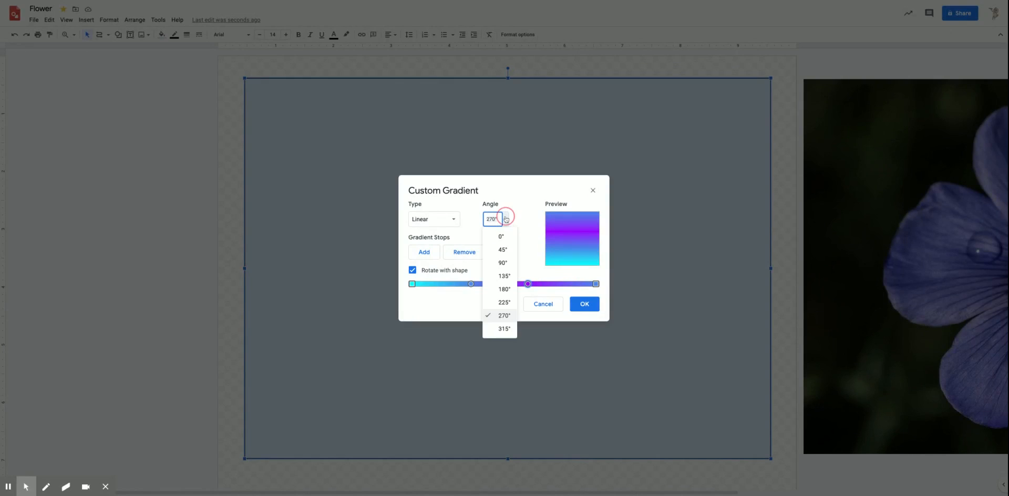
pyautogui.click(504, 262)
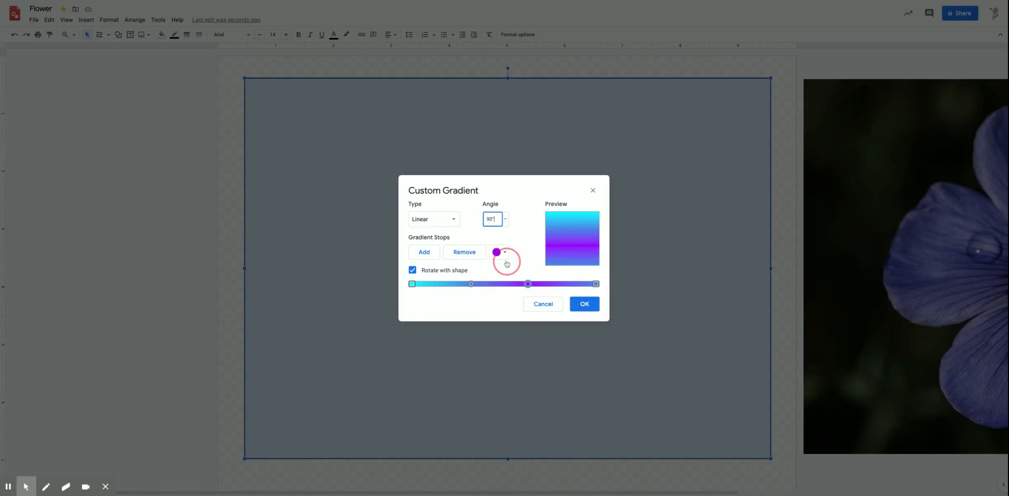
pyautogui.click(585, 304)
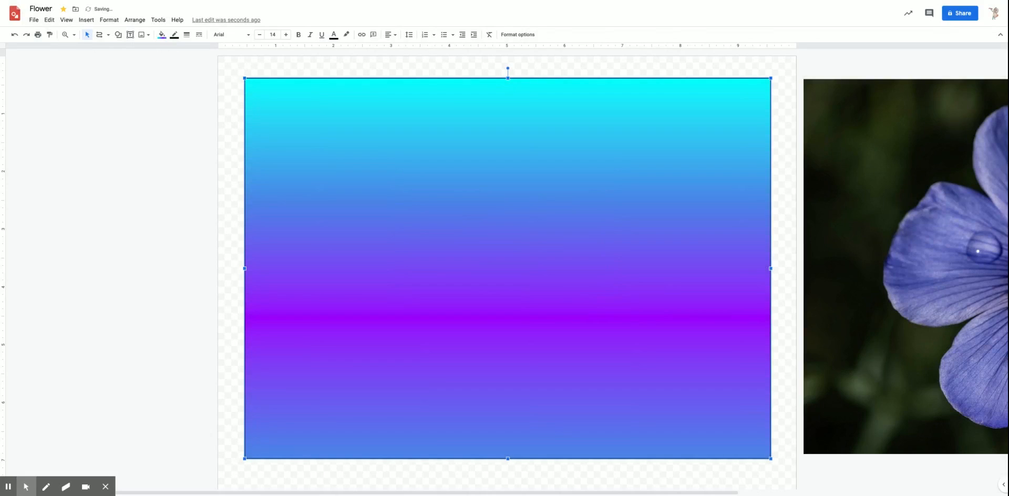
# - Send the gradient rectangle to the back, behind the flower, and deselect it
pyautogui.click(135, 20)
pyautogui.moveTo(139, 36)
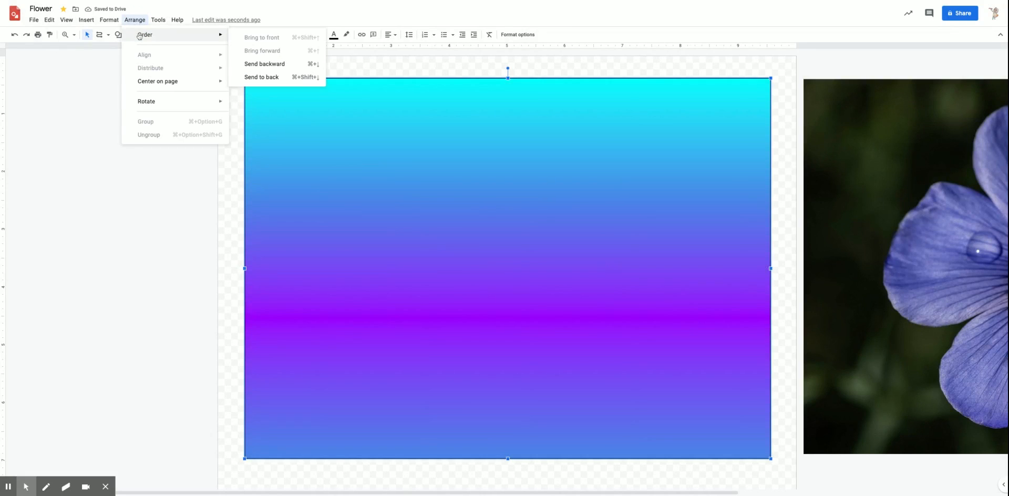
pyautogui.click(260, 77)
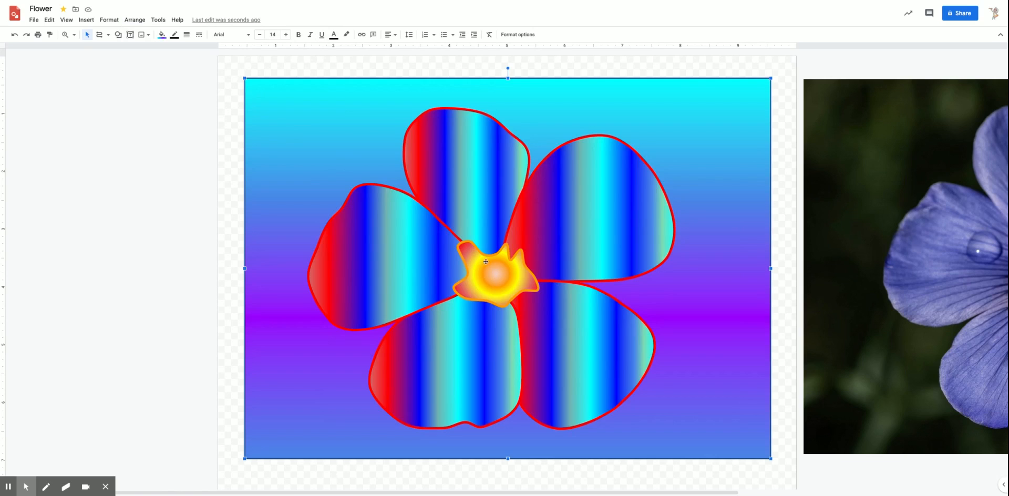
pyautogui.click(115, 150)
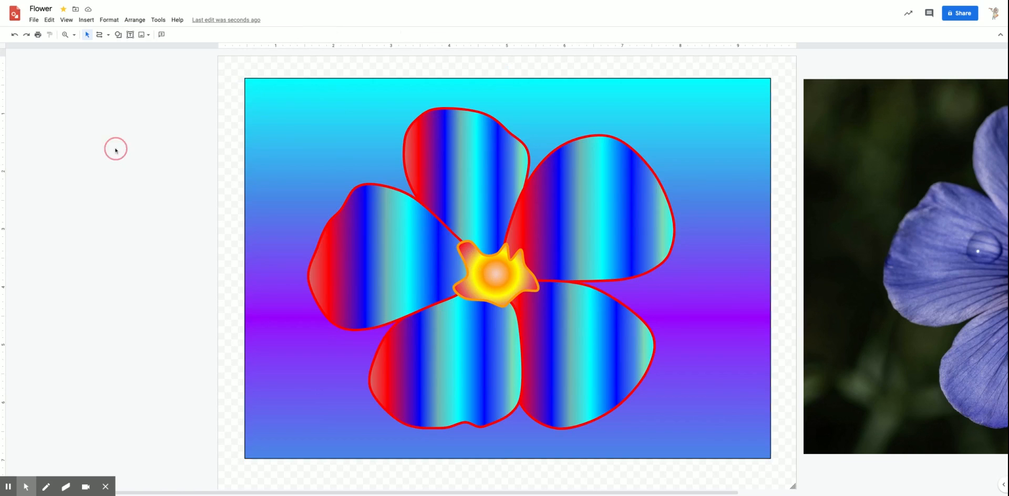
# - Try the Scribble line tool by drawing four short freehand strokes outward from the flower's center
pyautogui.click(107, 35)
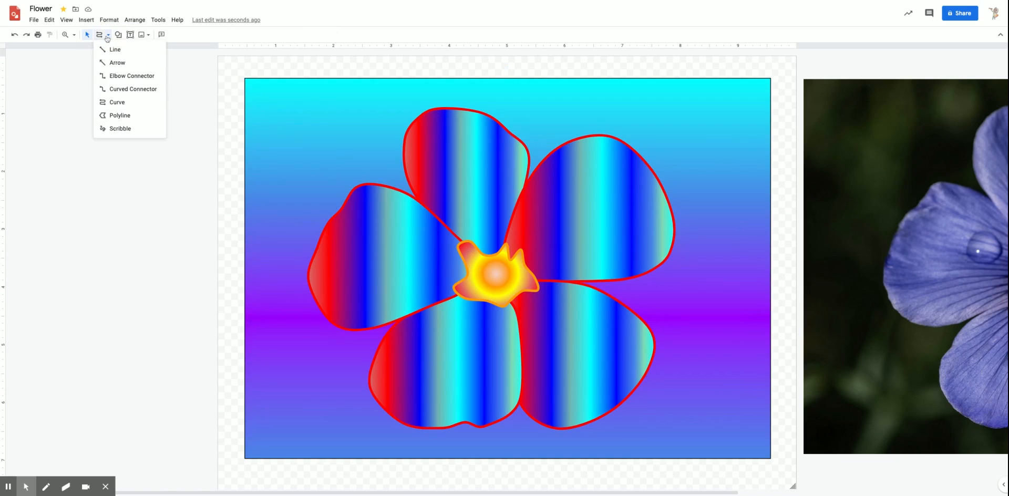
pyautogui.click(119, 129)
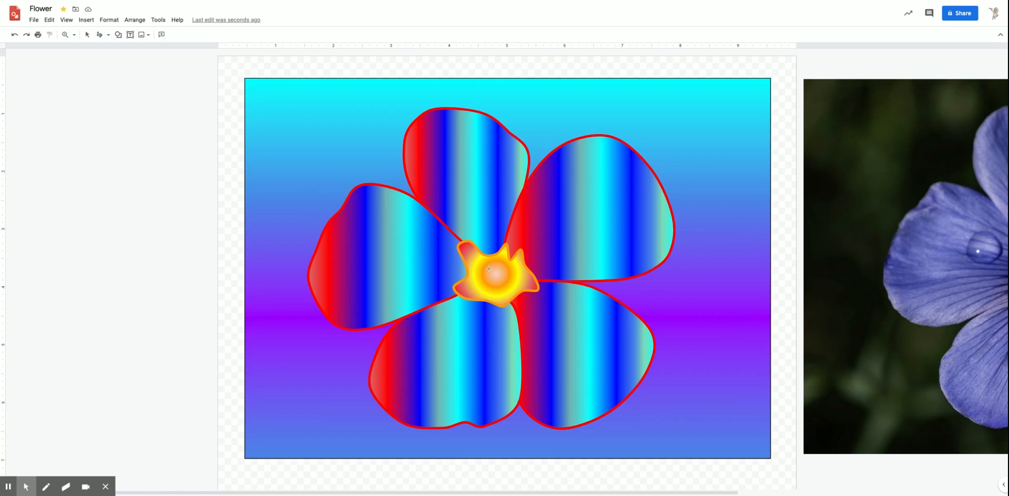
pyautogui.moveTo(489, 268); pyautogui.dragTo(447, 244)
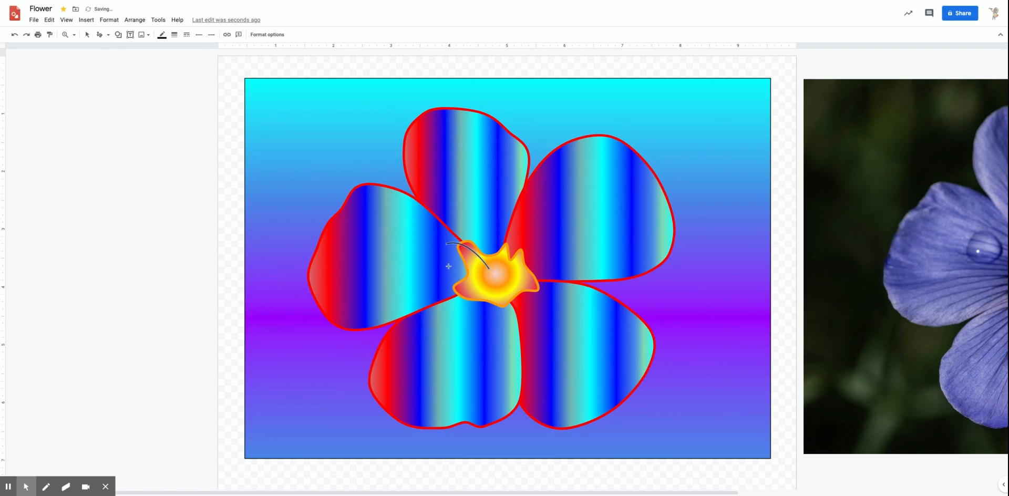
pyautogui.moveTo(489, 268); pyautogui.dragTo(523, 241)
pyautogui.moveTo(491, 269)
pyautogui.mouseDown()
pyautogui.moveTo(528, 287)
pyautogui.moveTo(494, 272)
pyautogui.moveTo(470, 308)
pyautogui.mouseUp()
pyautogui.moveTo(490, 272); pyautogui.dragTo(442, 280)
# - Undo the scribbled strokes on the flower's center
pyautogui.click(16, 36)
pyautogui.click(16, 36)
pyautogui.click(15, 35)
pyautogui.click(15, 36)
pyautogui.click(15, 36)
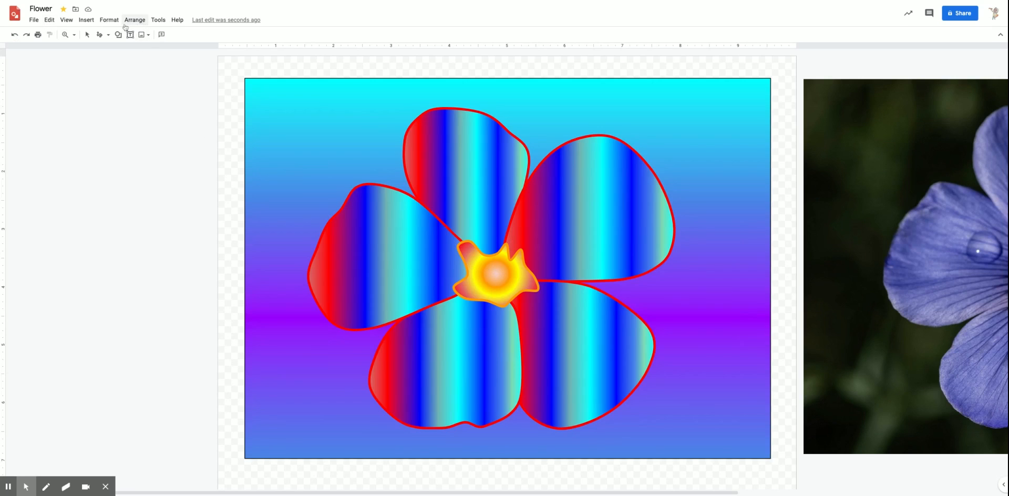
# - Draw a second rectangle matching the gradient background's edges and make its fill transparent
pyautogui.click(86, 21)
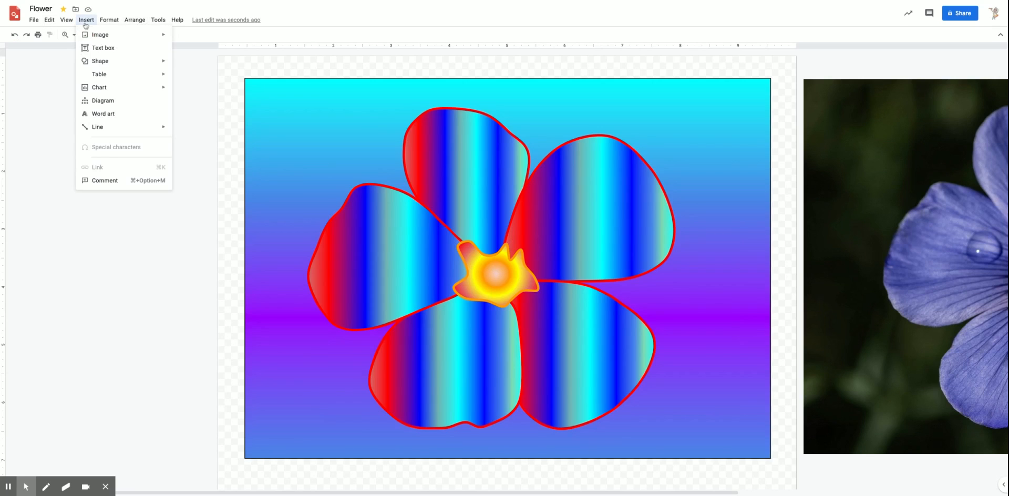
pyautogui.moveTo(106, 61)
pyautogui.moveTo(202, 68)
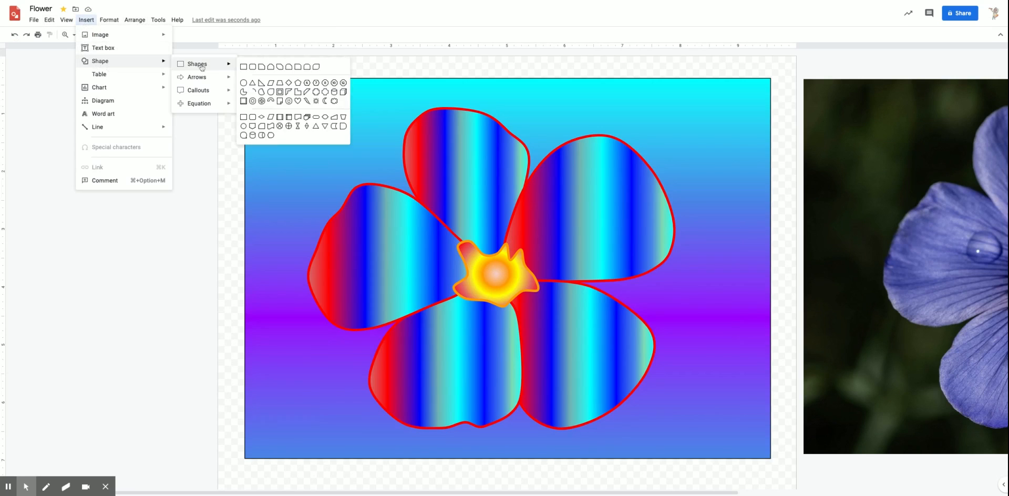
pyautogui.click(243, 66)
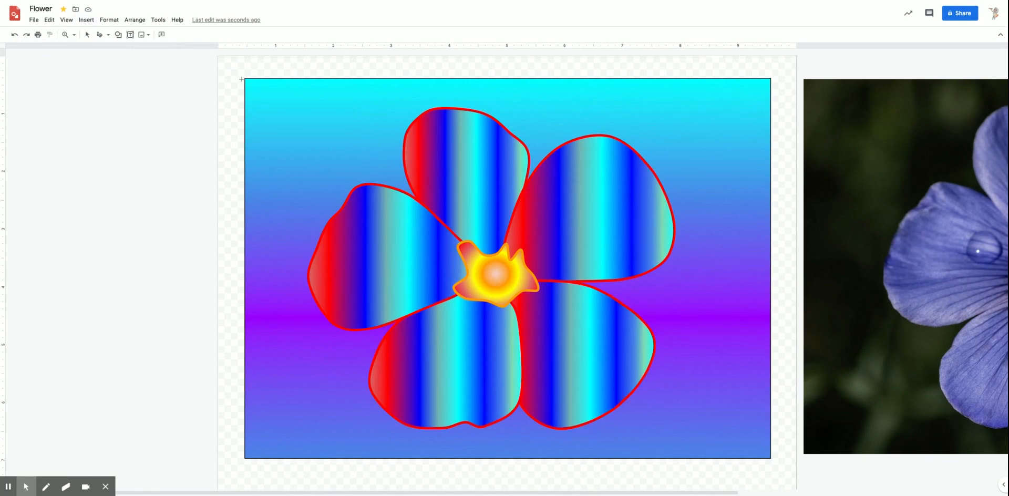
pyautogui.moveTo(245, 79); pyautogui.dragTo(771, 456)
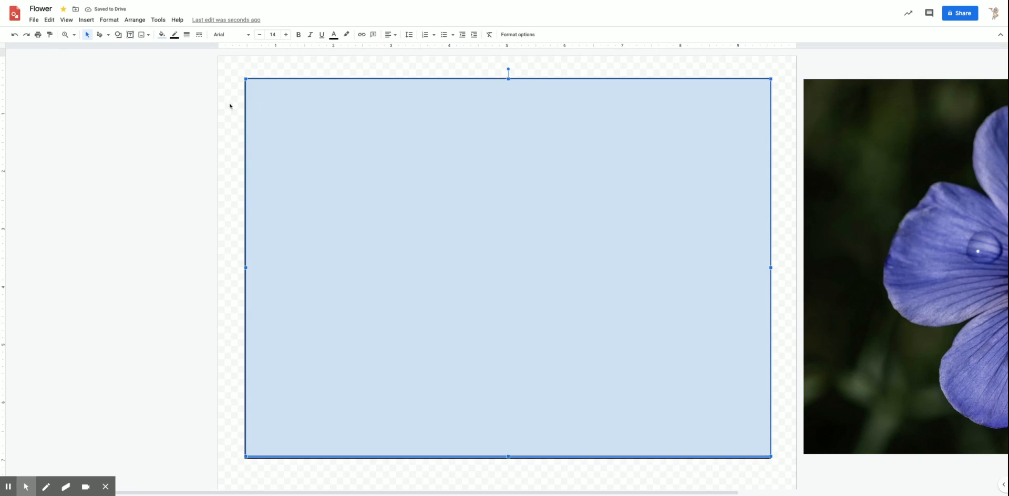
pyautogui.click(162, 34)
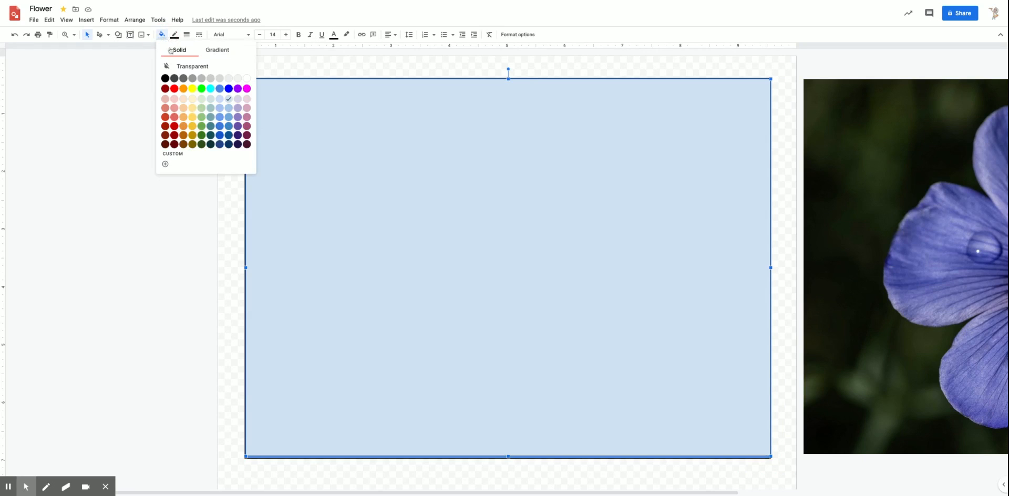
pyautogui.click(178, 68)
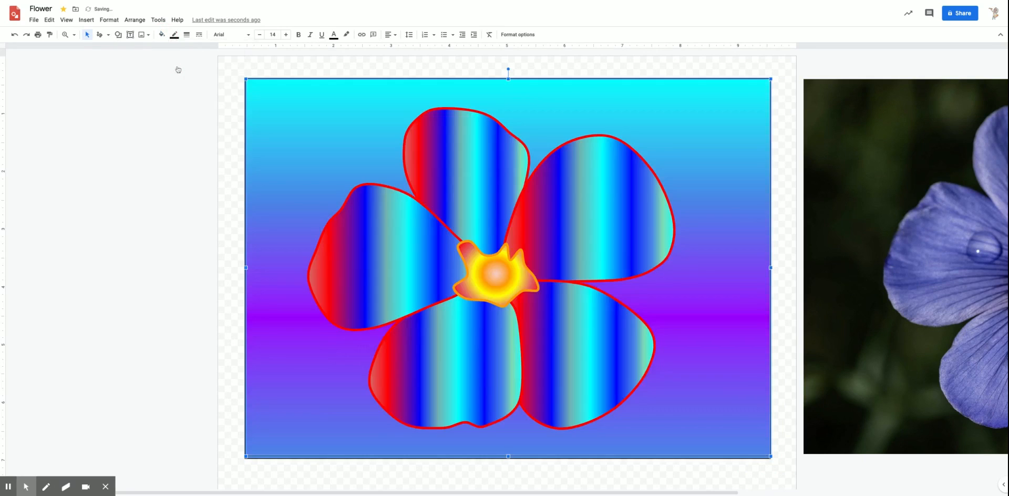
# - Give the transparent rectangle an 8px red border to frame the artwork
pyautogui.click(187, 35)
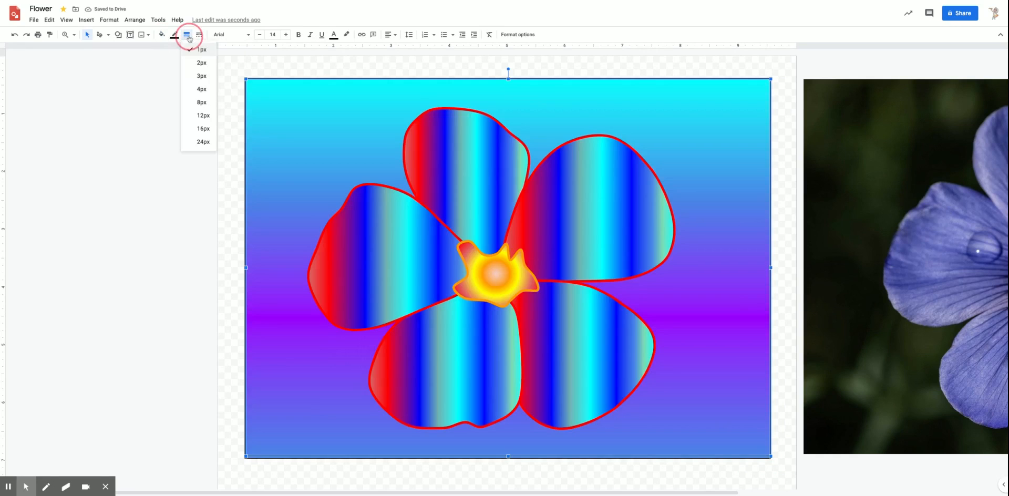
pyautogui.click(203, 102)
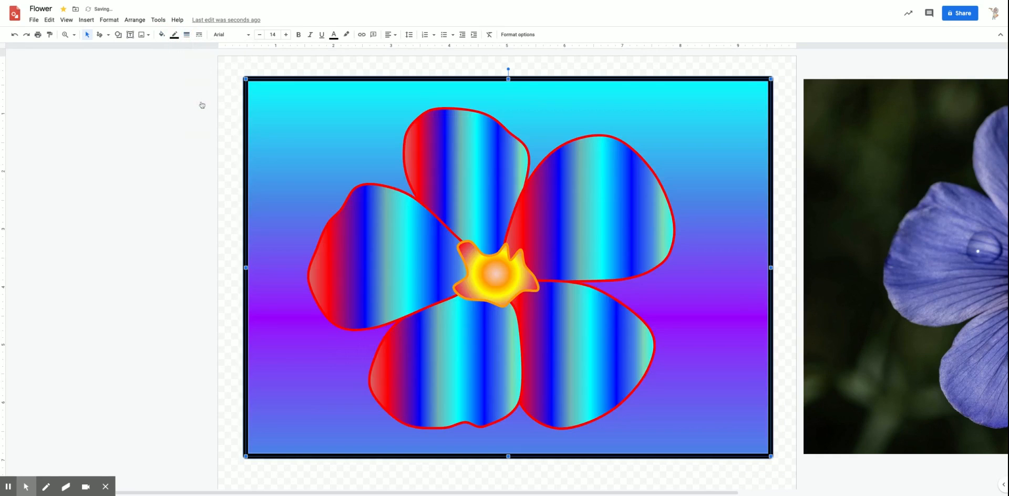
pyautogui.click(175, 35)
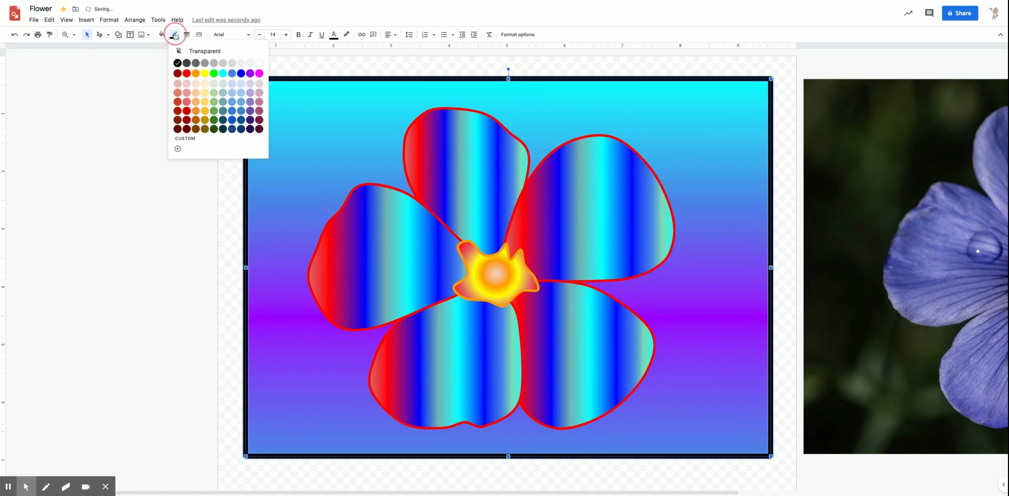
pyautogui.click(187, 73)
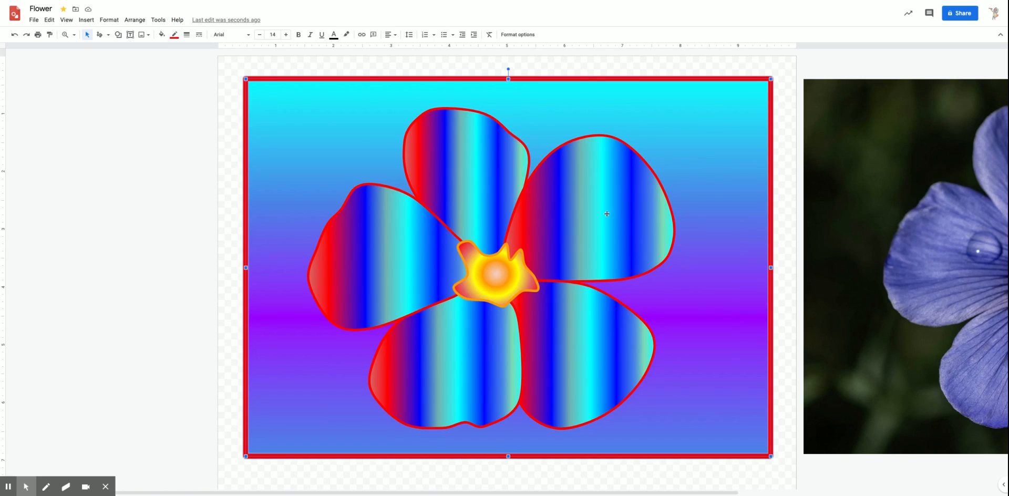
# - Delete the reference flower photo beside the canvas and download the drawing as a JPEG image (.jpg)
pyautogui.click(882, 255)
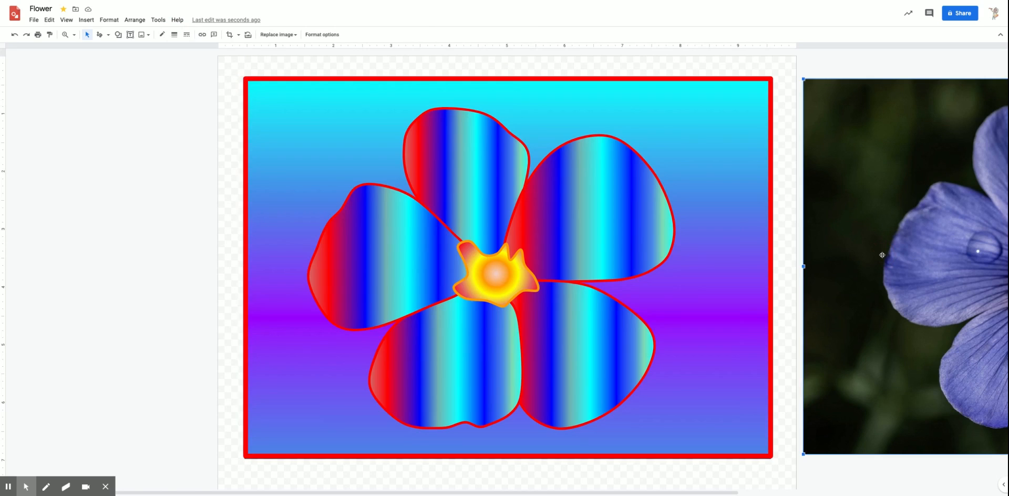
pyautogui.press('Delete')
pyautogui.click(33, 19)
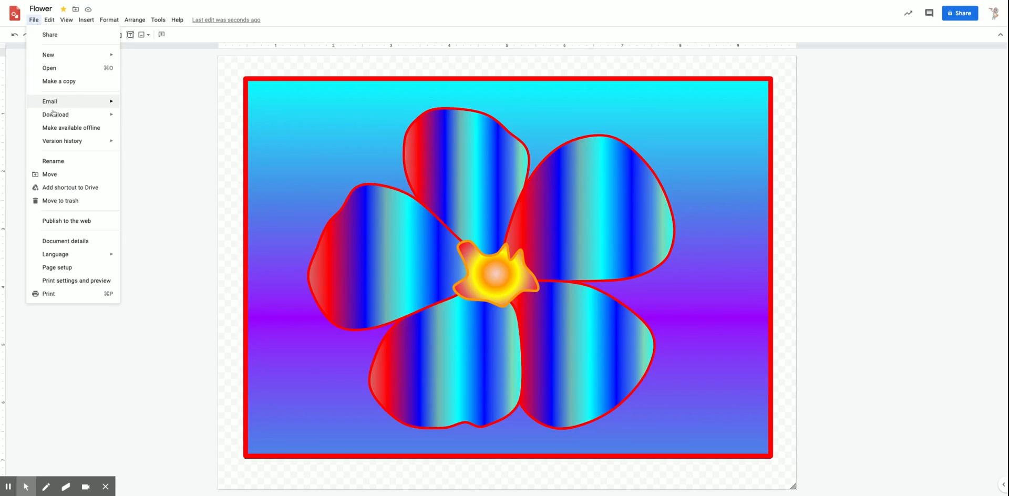
pyautogui.moveTo(55, 117)
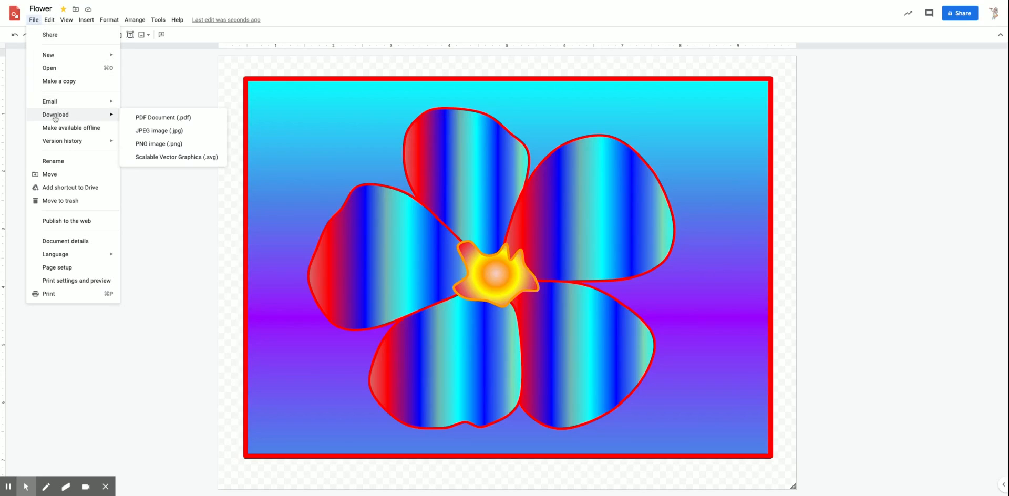
pyautogui.click(150, 132)
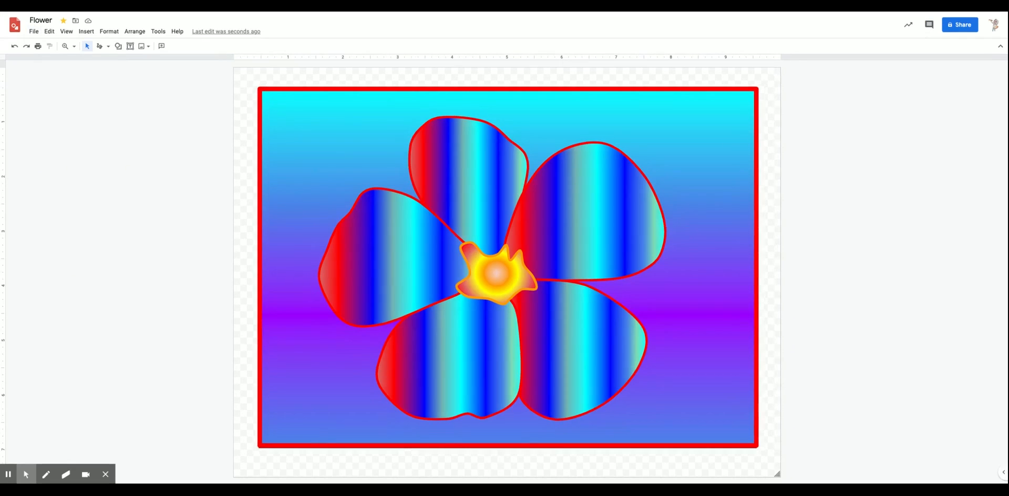